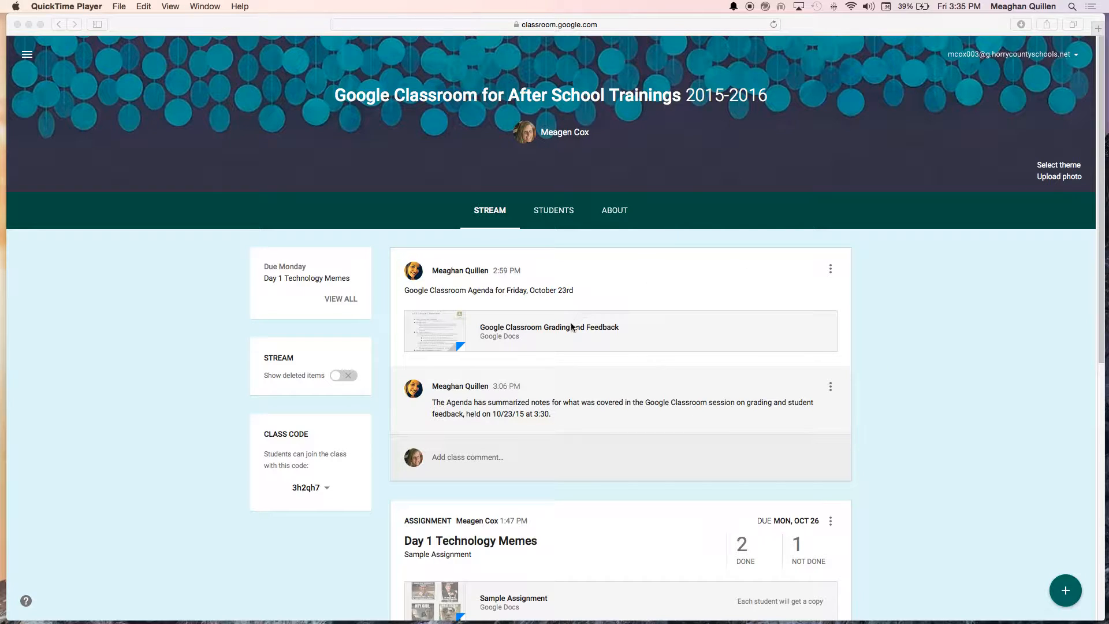
Look through the agenda post, its comment and the assignments in the class stream
{"action": "left_click", "coordinate": [534, 329]}
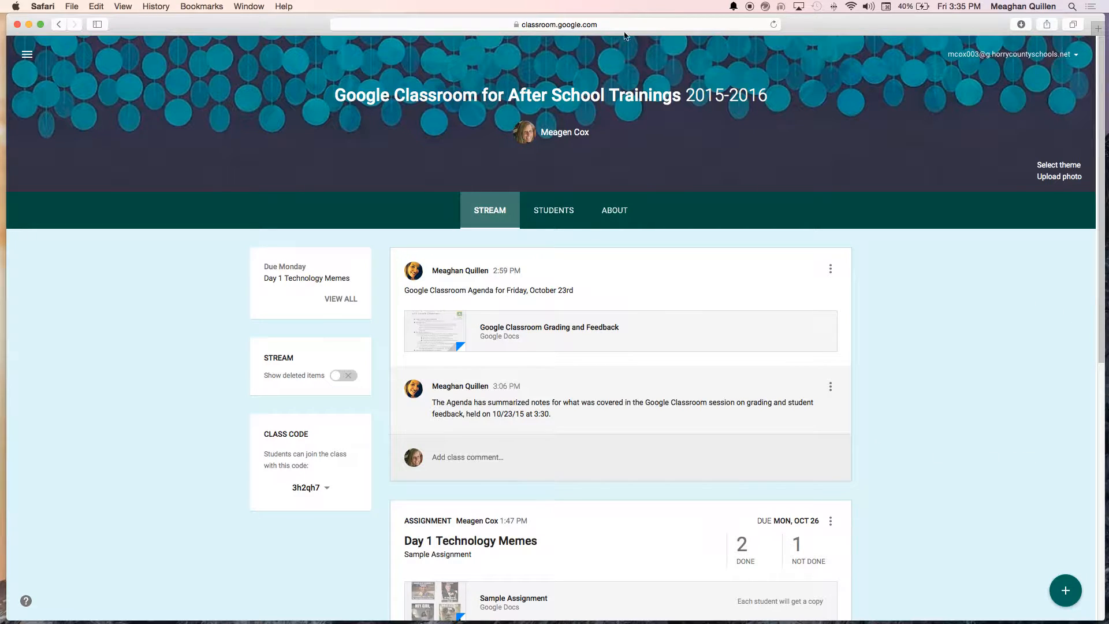
{"action": "mouse_move", "coordinate": [957, 28]}
{"action": "left_mouse_down"}
{"action": "mouse_move", "coordinate": [919, 29]}
{"action": "mouse_move", "coordinate": [951, 23]}
{"action": "left_mouse_up"}
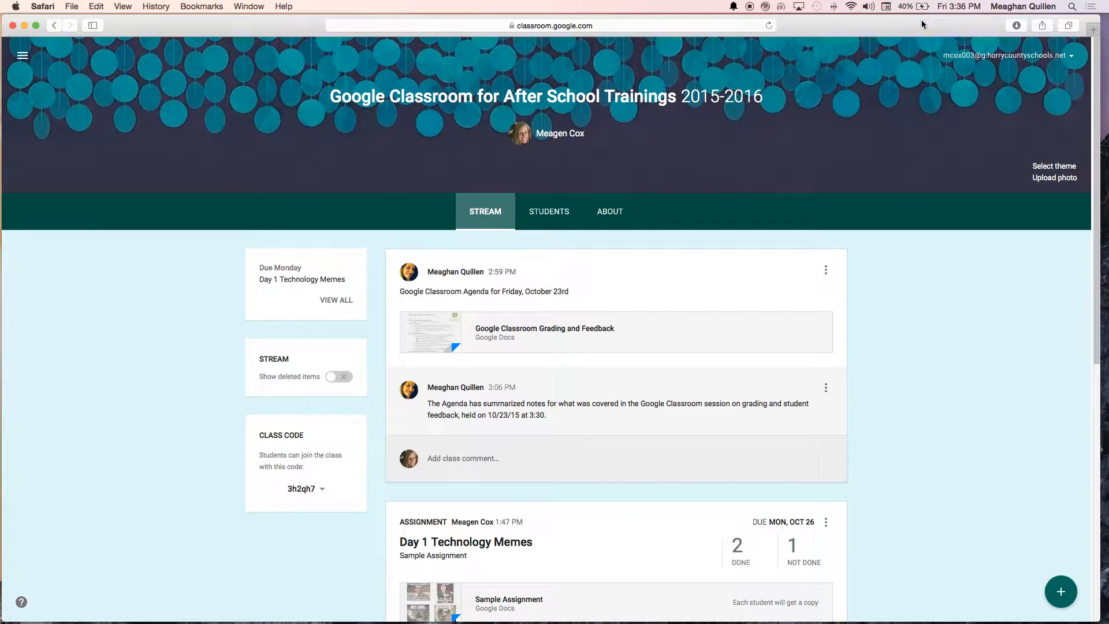
{"action": "scroll", "coordinate": [896, 370], "scroll_direction": "down", "scroll_amount": 2}
{"action": "scroll", "coordinate": [896, 352], "scroll_direction": "up", "scroll_amount": 2}
{"action": "scroll", "coordinate": [665, 415], "scroll_direction": "down", "scroll_amount": 5}
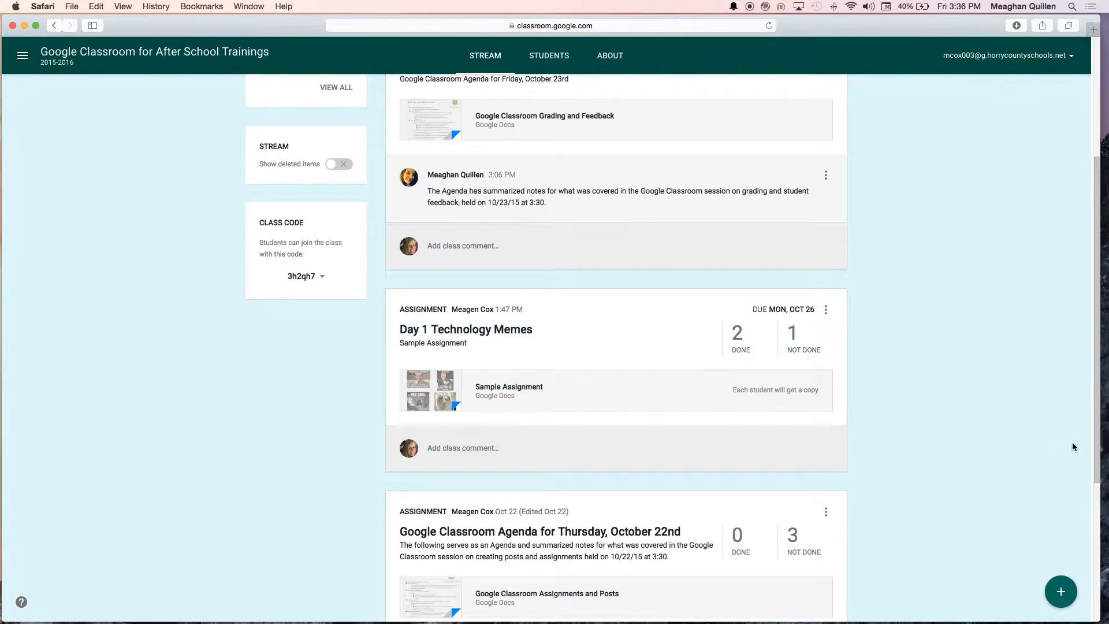
{"action": "scroll", "coordinate": [974, 476], "scroll_direction": "down", "scroll_amount": 2}
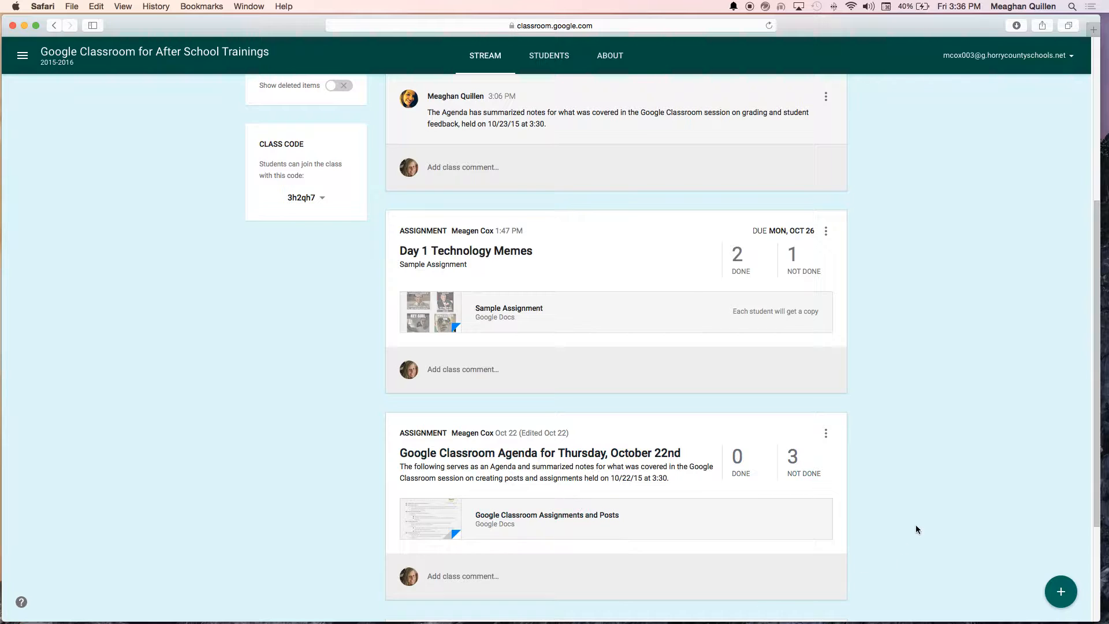
{"action": "scroll", "coordinate": [928, 504], "scroll_direction": "up", "scroll_amount": 4}
{"action": "scroll", "coordinate": [928, 504], "scroll_direction": "up", "scroll_amount": 3}
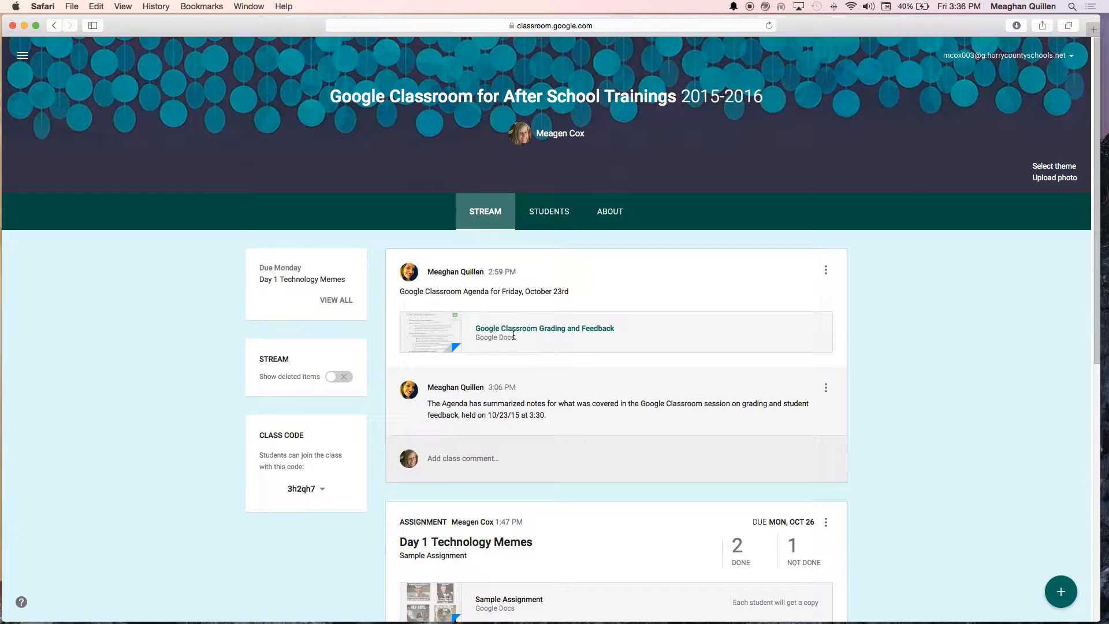
{"action": "scroll", "coordinate": [539, 431], "scroll_direction": "down", "scroll_amount": 3}
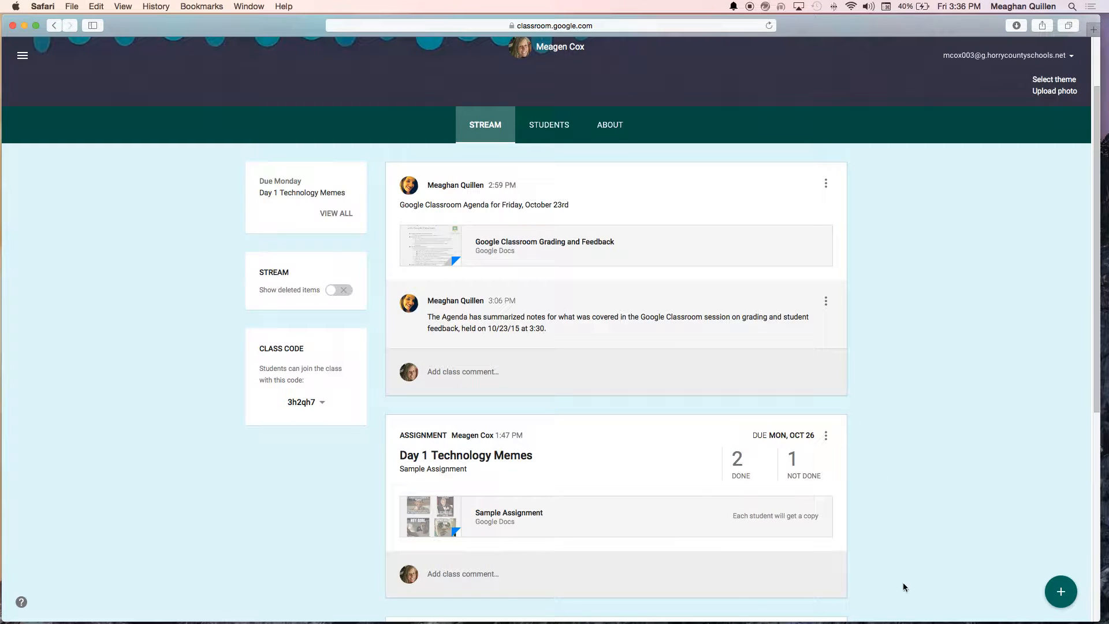
{"action": "scroll", "coordinate": [850, 448], "scroll_direction": "up", "scroll_amount": 3}
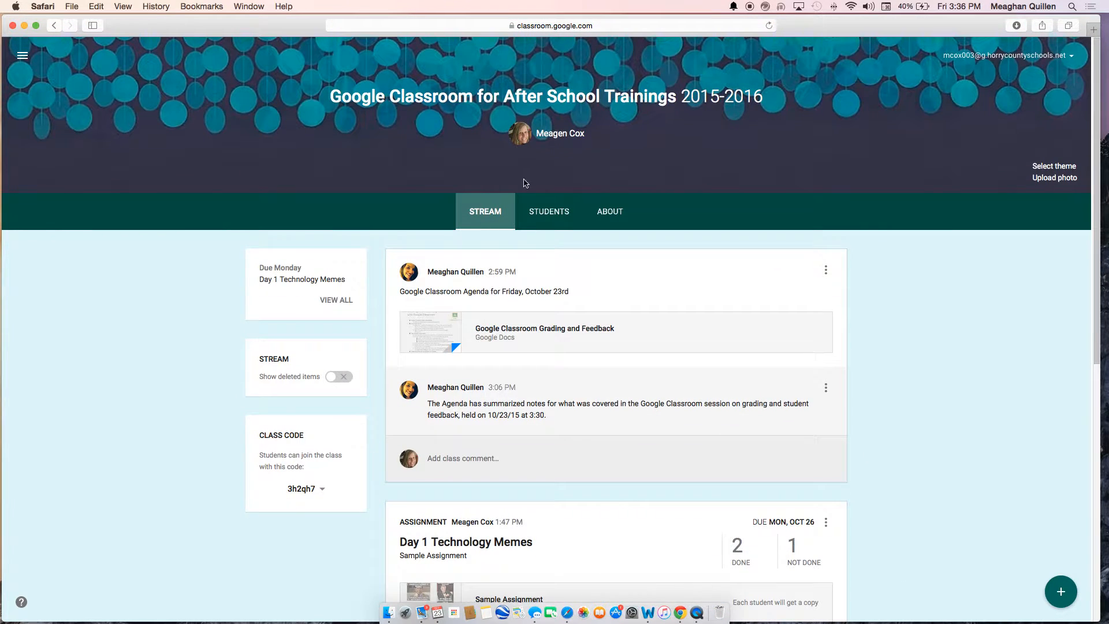
View the list of students enrolled in the class and return to the class stream
{"action": "left_click", "coordinate": [540, 213]}
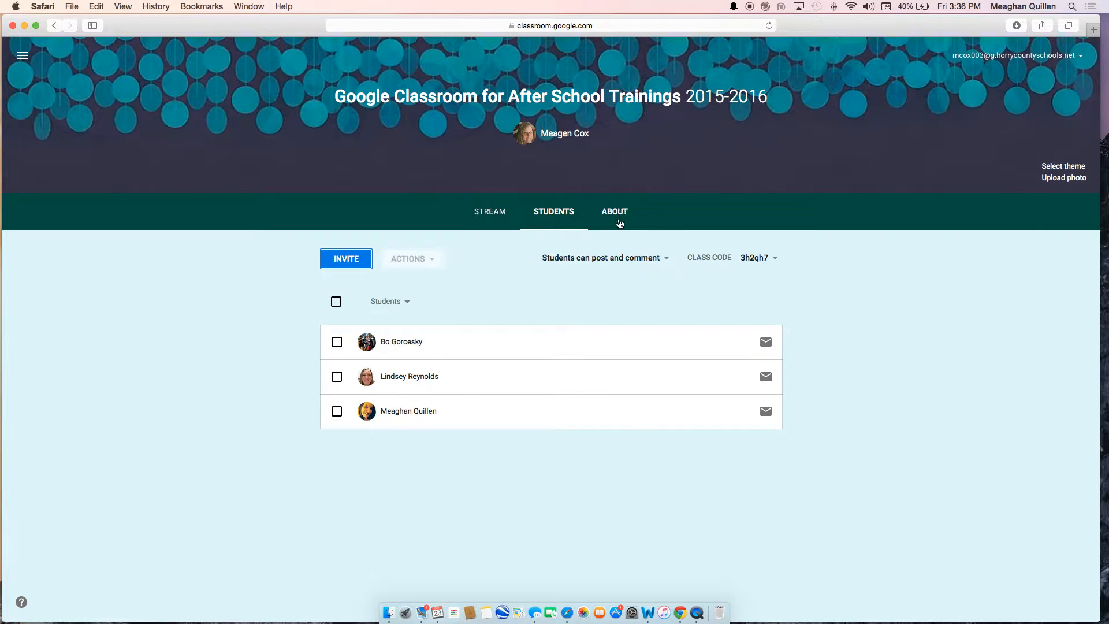
{"action": "left_click", "coordinate": [498, 215]}
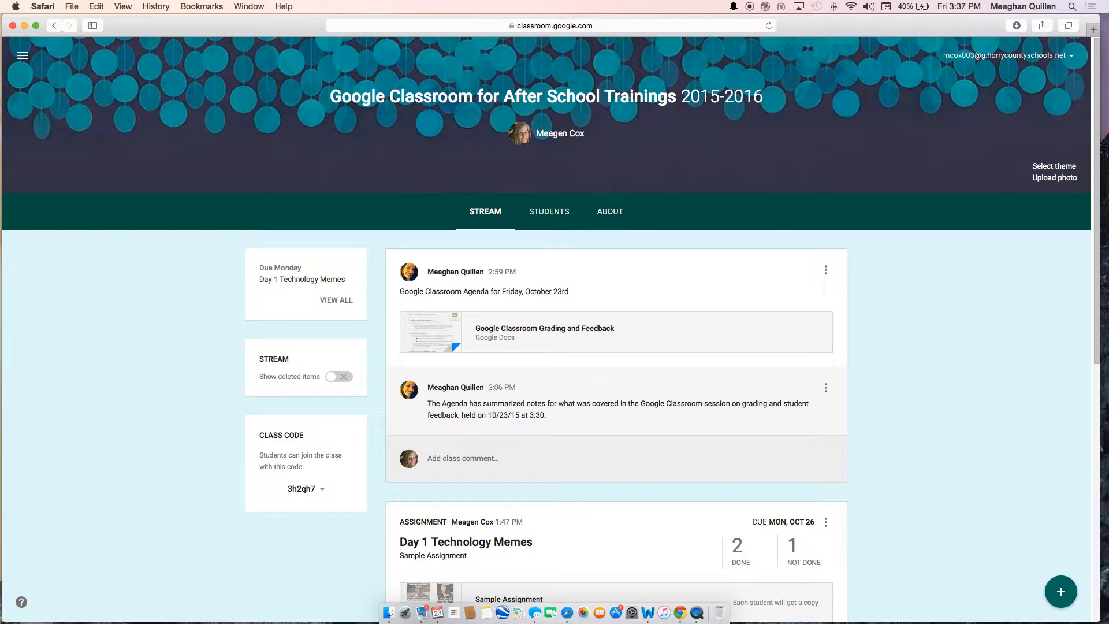
View the done submissions of the Day 1 Technology Memes assignment and go back to the class stream
{"action": "scroll", "coordinate": [910, 517], "scroll_direction": "down", "scroll_amount": 3}
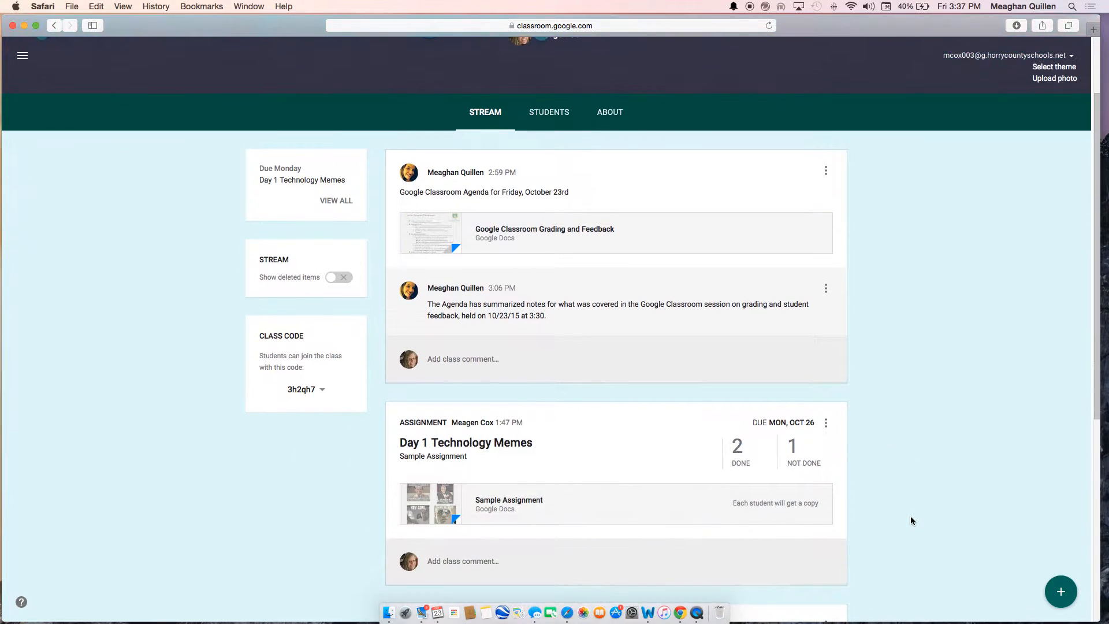
{"action": "scroll", "coordinate": [910, 515], "scroll_direction": "down", "scroll_amount": 5}
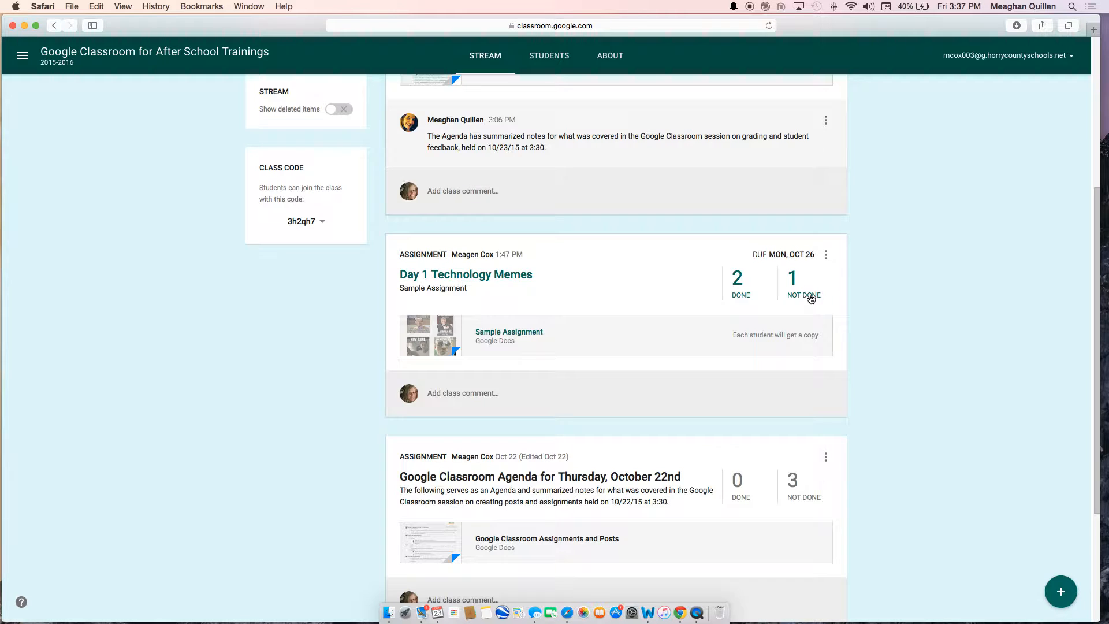
{"action": "left_click", "coordinate": [737, 283]}
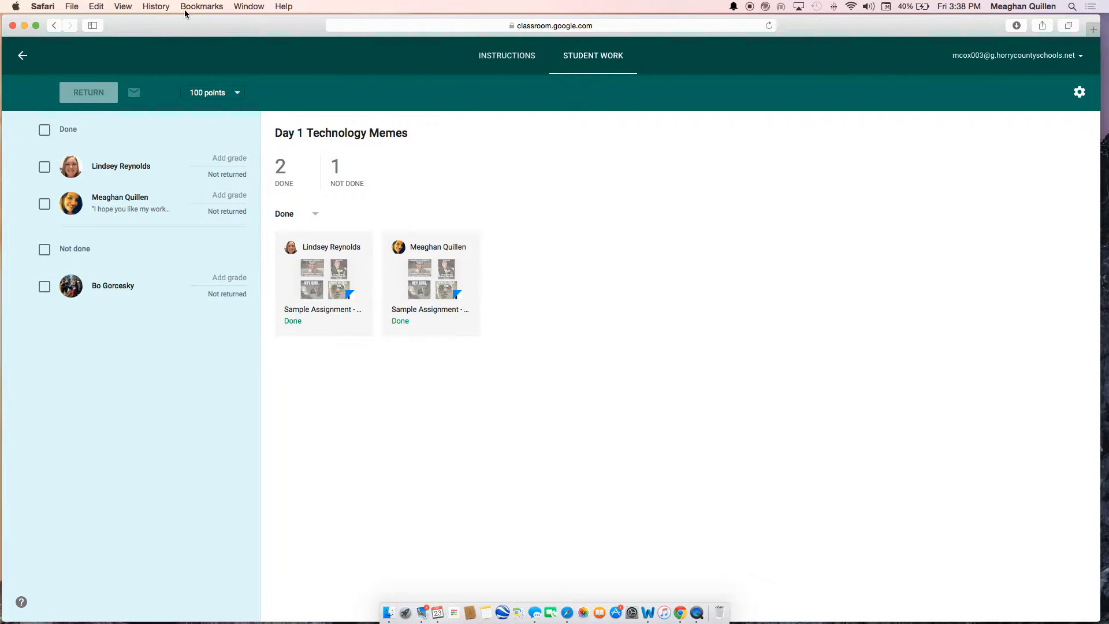
{"action": "left_click", "coordinate": [23, 55]}
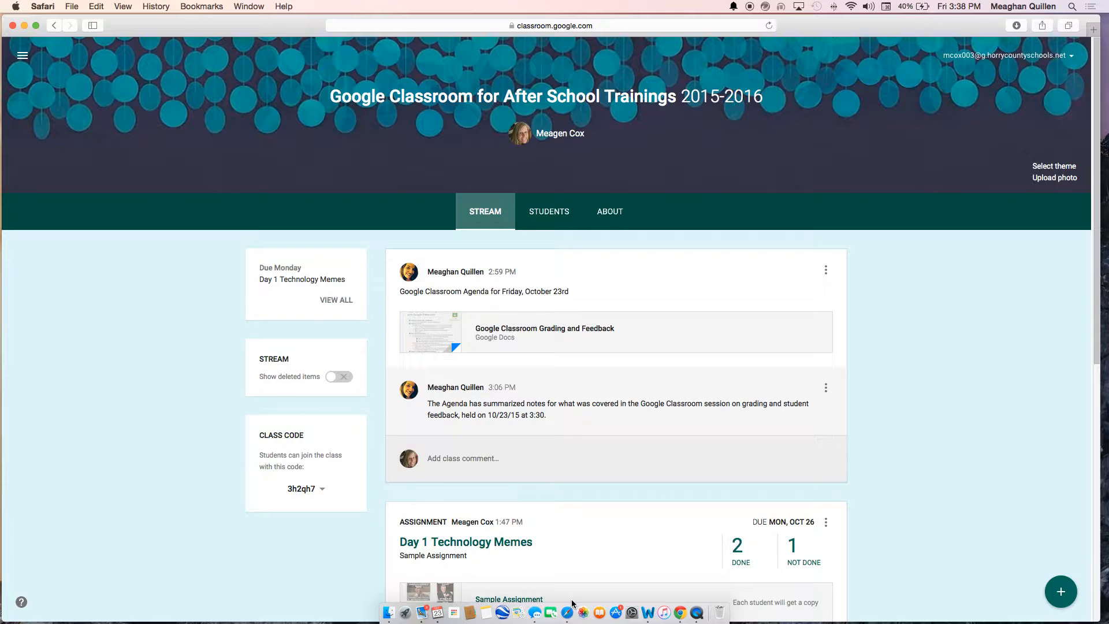
Open the first done student's Sample Assignment document from the Day 1 Technology Memes student work
{"action": "scroll", "coordinate": [1039, 529], "scroll_direction": "down", "scroll_amount": 3}
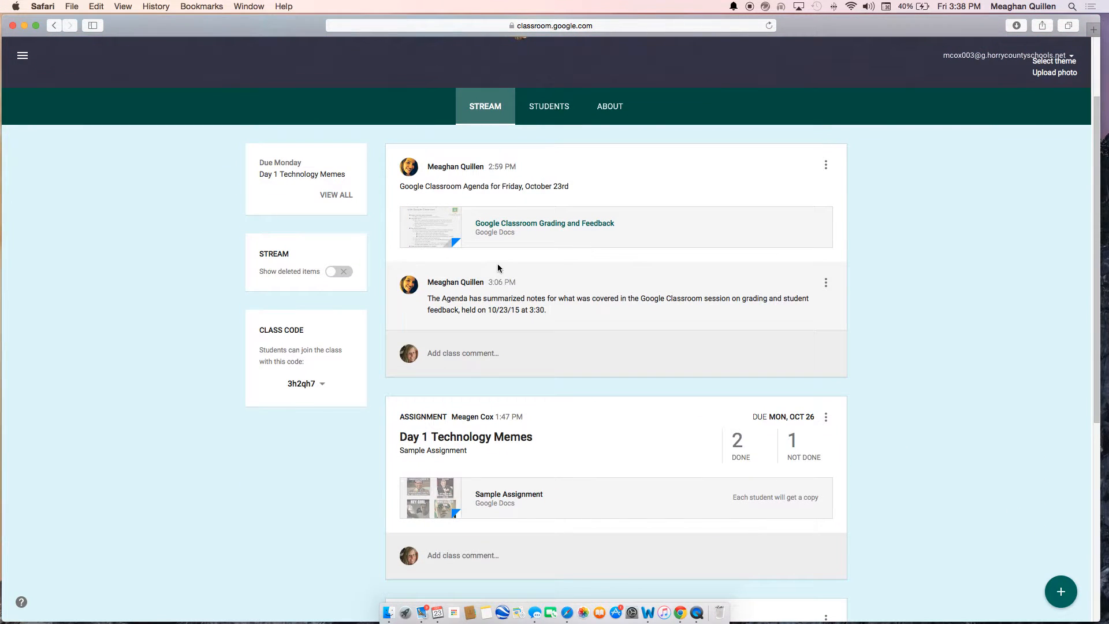
{"action": "left_click", "coordinate": [503, 439]}
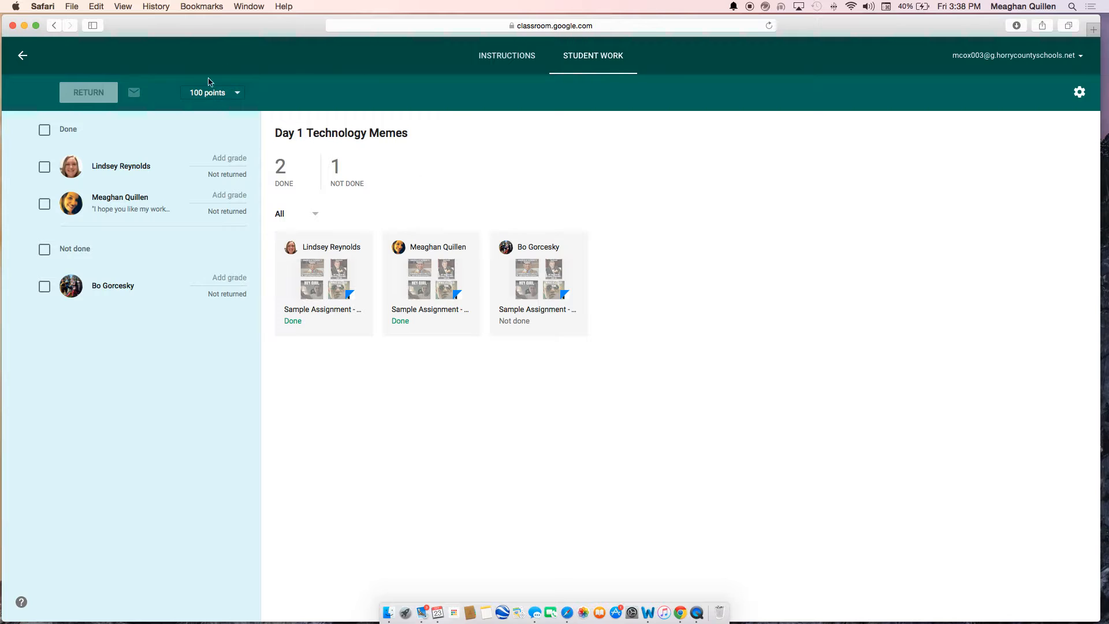
{"action": "left_click", "coordinate": [123, 170]}
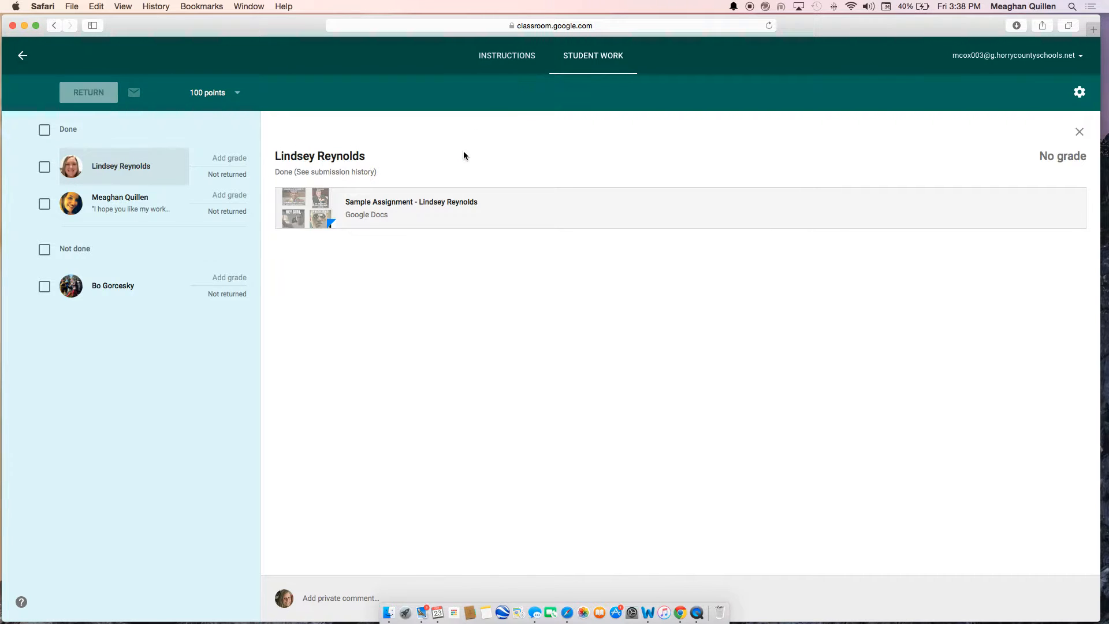
{"action": "left_click", "coordinate": [440, 203]}
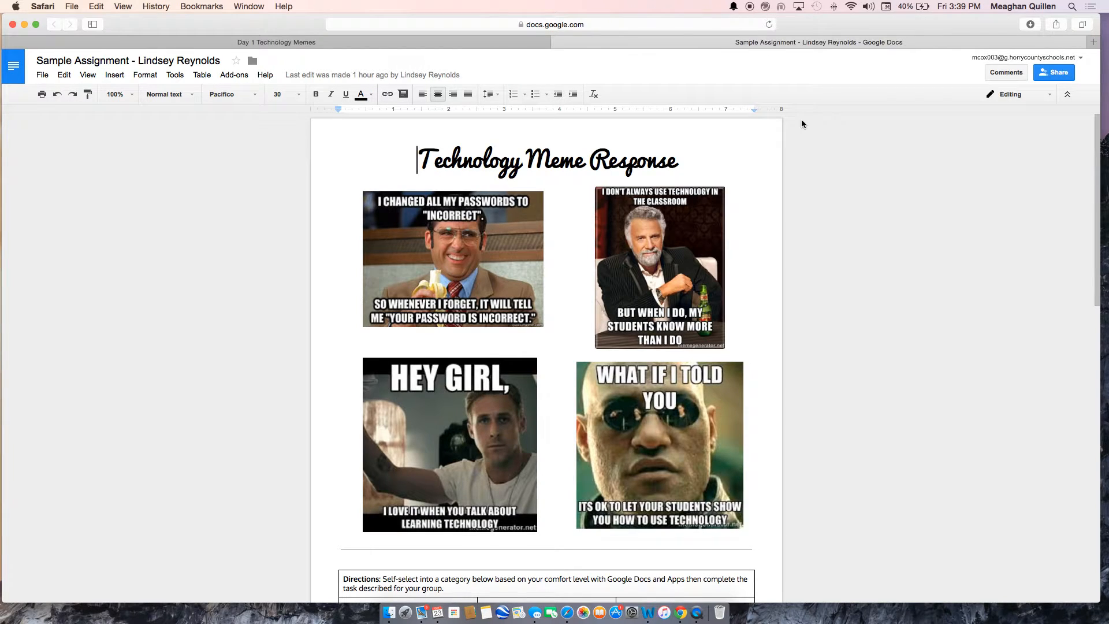
Examine the student's Technology Meme Response document, including the directions table and the meme added on page 2
{"action": "scroll", "coordinate": [629, 286], "scroll_direction": "down", "scroll_amount": 5}
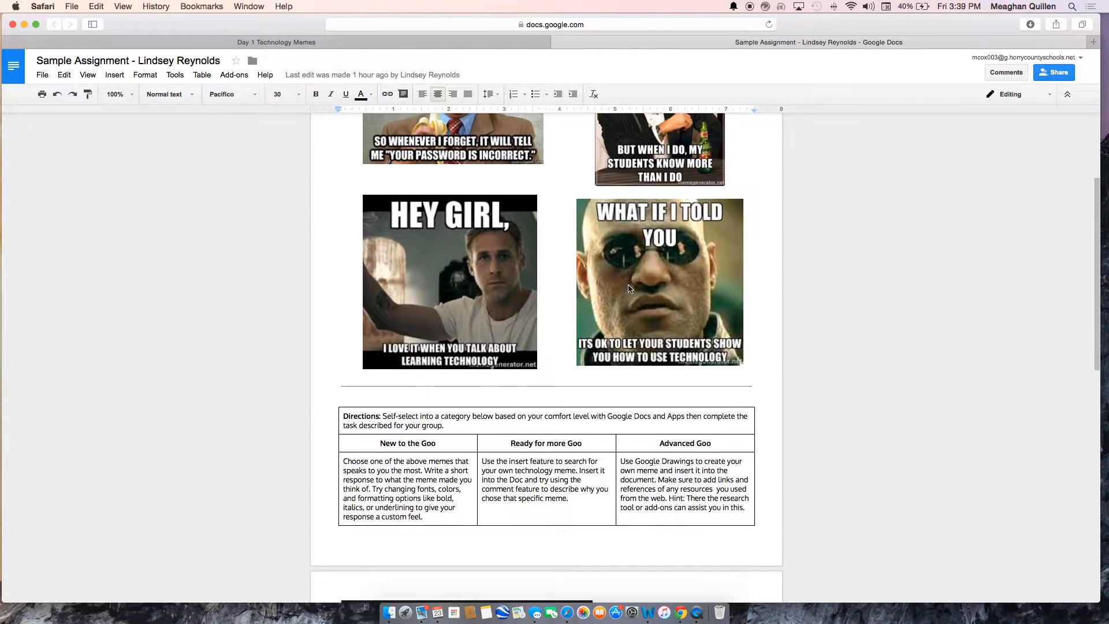
{"action": "scroll", "coordinate": [629, 286], "scroll_direction": "down", "scroll_amount": 5}
{"action": "scroll", "coordinate": [629, 286], "scroll_direction": "up", "scroll_amount": 10}
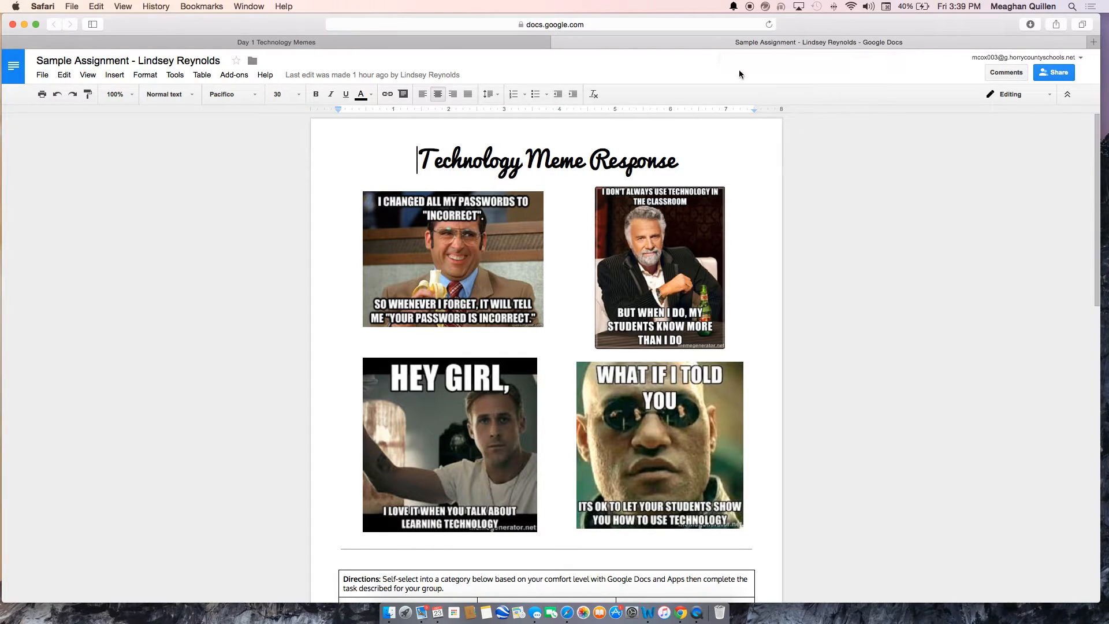
{"action": "left_click", "coordinate": [439, 38]}
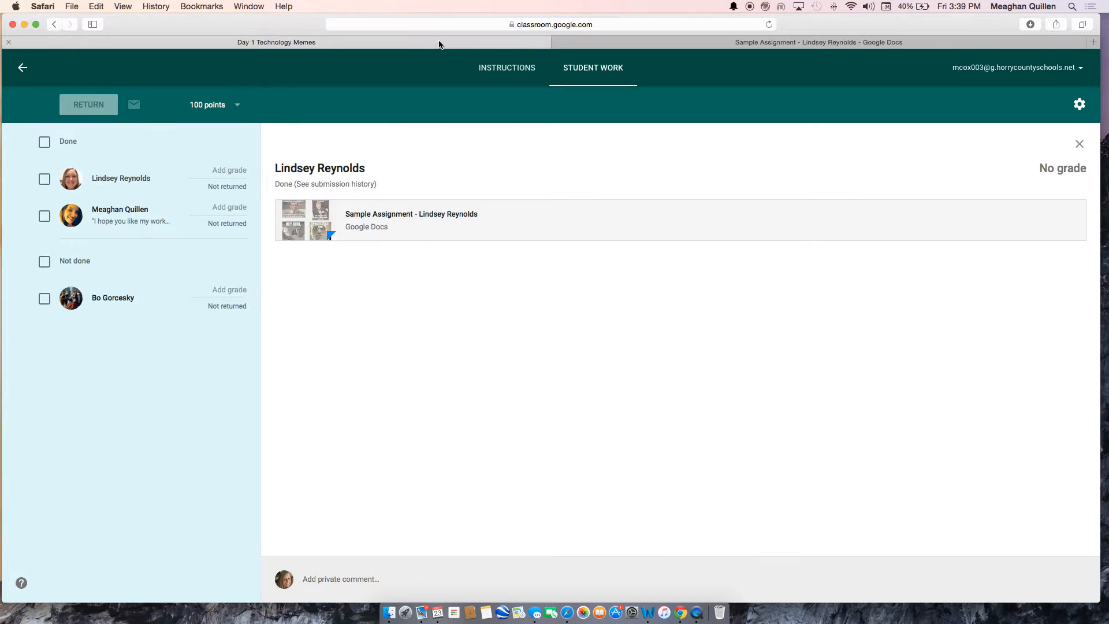
{"action": "left_click", "coordinate": [642, 43]}
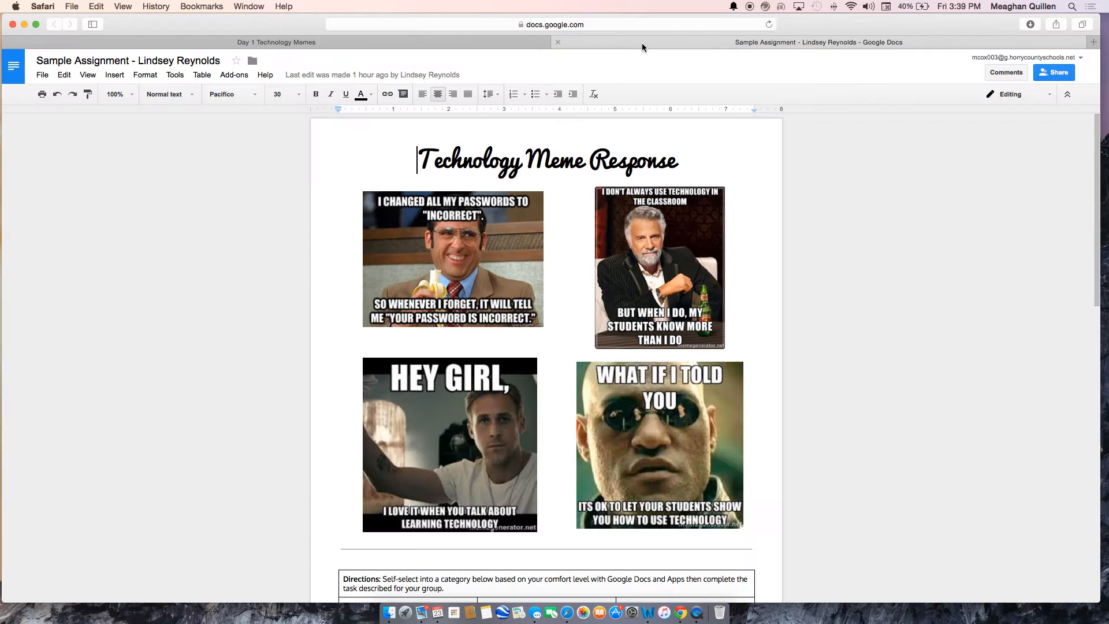
{"action": "scroll", "coordinate": [774, 441], "scroll_direction": "down", "scroll_amount": 3}
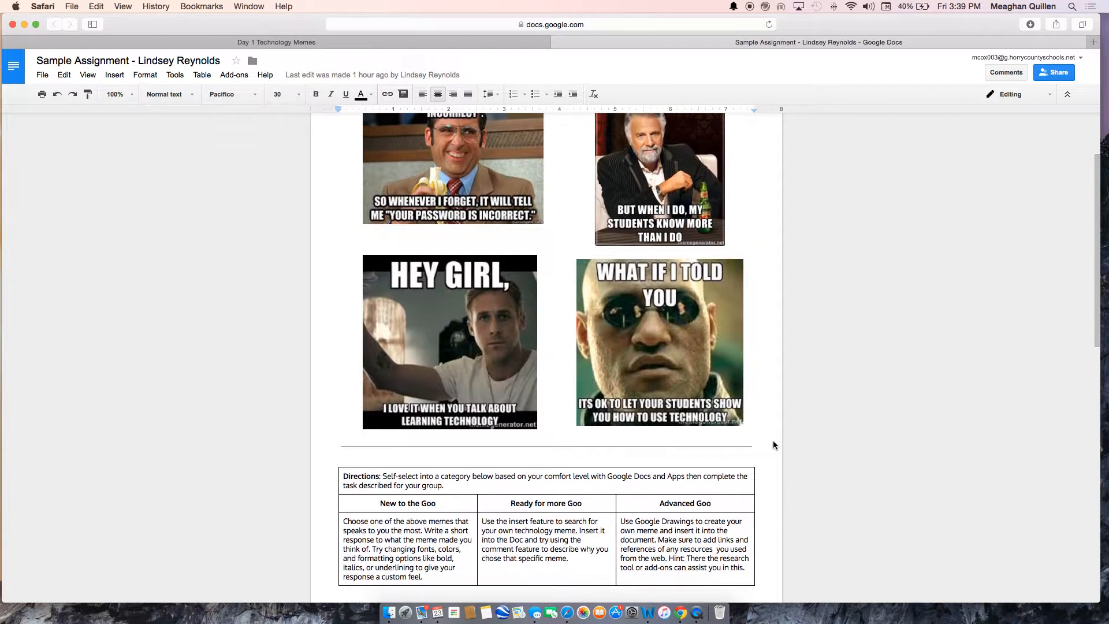
{"action": "scroll", "coordinate": [774, 440], "scroll_direction": "up", "scroll_amount": 3}
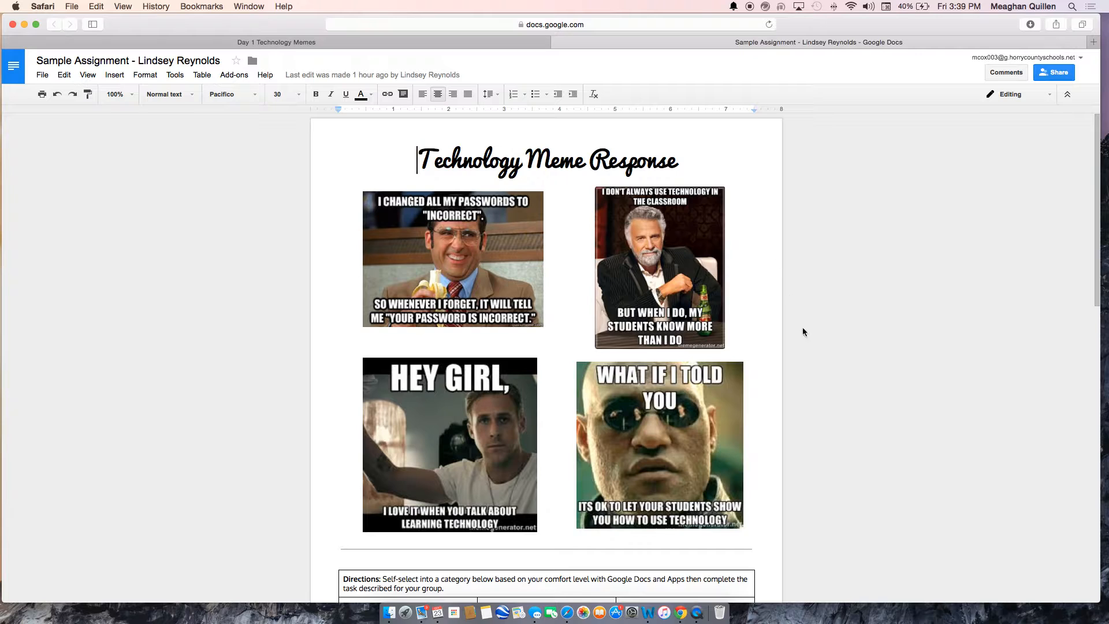
{"action": "scroll", "coordinate": [824, 358], "scroll_direction": "down", "scroll_amount": 4}
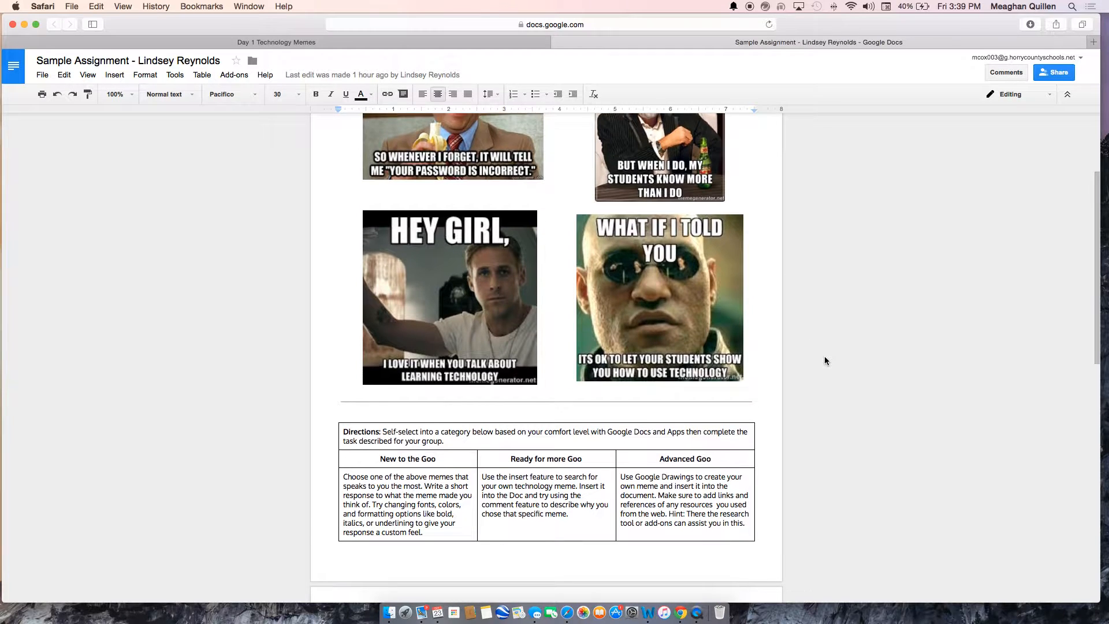
{"action": "scroll", "coordinate": [825, 358], "scroll_direction": "down", "scroll_amount": 9}
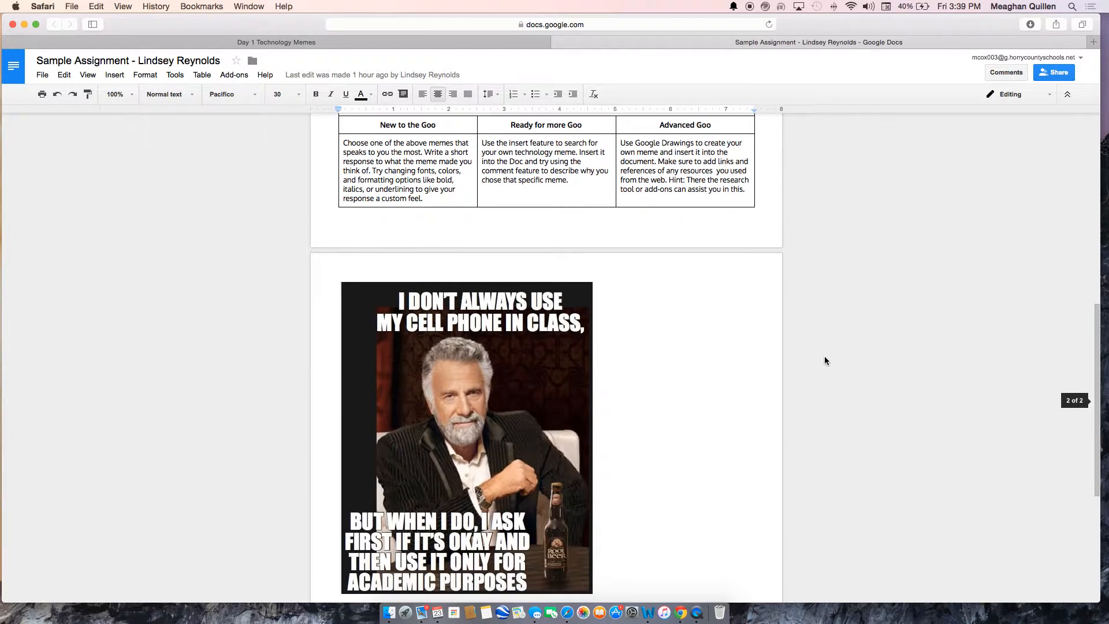
{"action": "scroll", "coordinate": [824, 359], "scroll_direction": "down", "scroll_amount": 7}
{"action": "scroll", "coordinate": [824, 358], "scroll_direction": "up", "scroll_amount": 11}
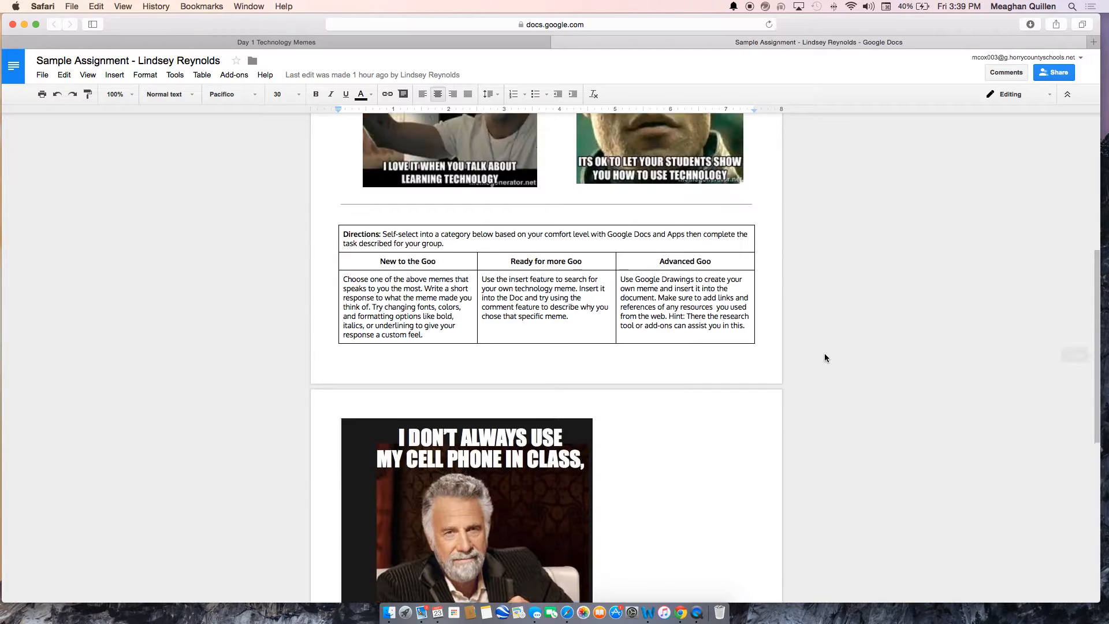
{"action": "scroll", "coordinate": [824, 358], "scroll_direction": "up", "scroll_amount": 10}
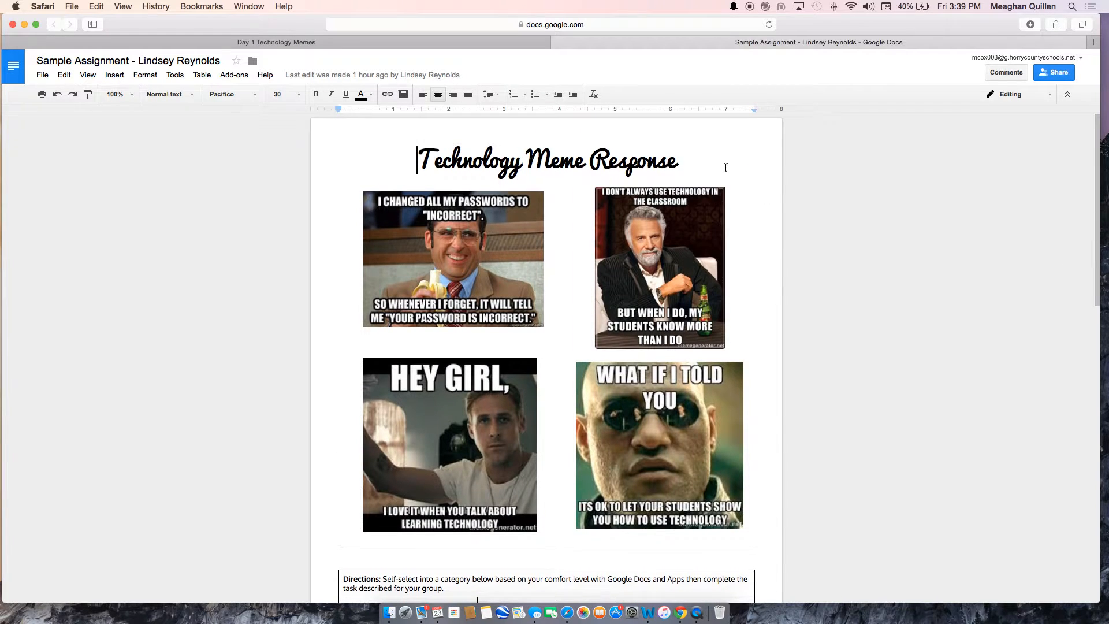
Add the comment "Great Job!" at the start of the Technology Meme Response title
{"action": "left_click", "coordinate": [1004, 74]}
{"action": "left_click", "coordinate": [1052, 109]}
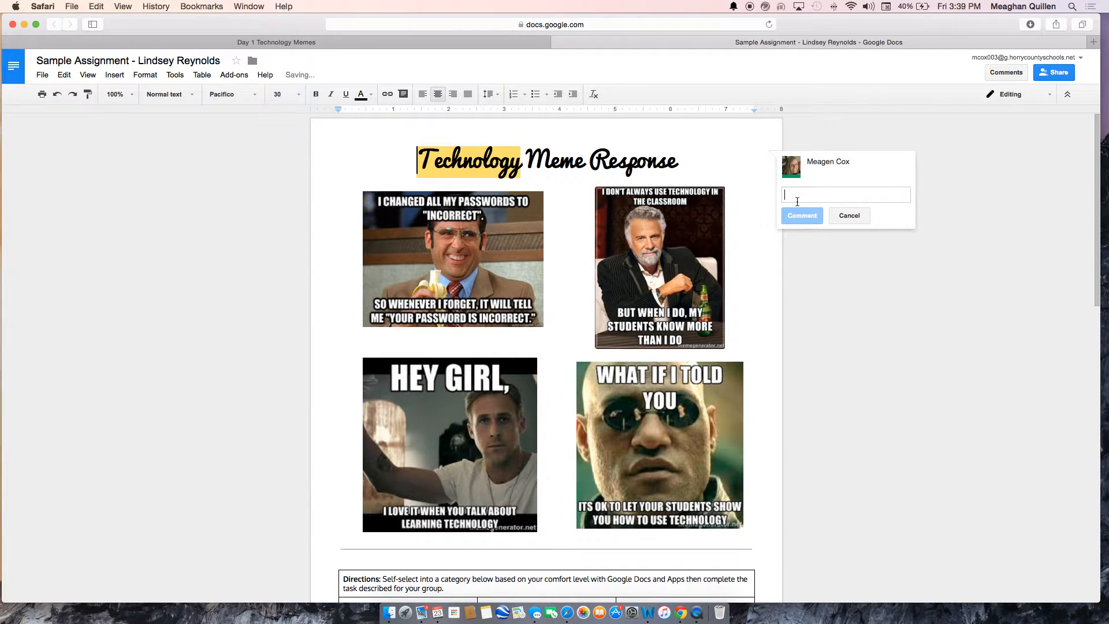
{"action": "type", "text": "Great Job!"}
{"action": "left_click", "coordinate": [810, 216]}
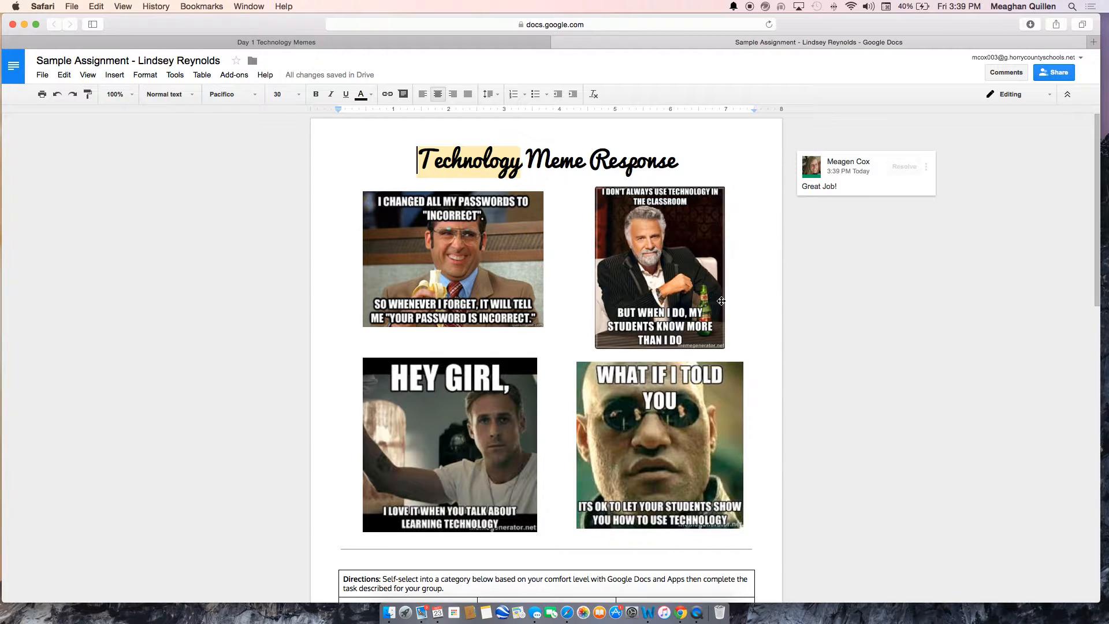
Go to the meme on page 2, view the document's sharing settings and close them without changes
{"action": "scroll", "coordinate": [706, 399], "scroll_direction": "down", "scroll_amount": 5}
{"action": "scroll", "coordinate": [705, 505], "scroll_direction": "down", "scroll_amount": 10}
{"action": "left_click", "coordinate": [705, 507]}
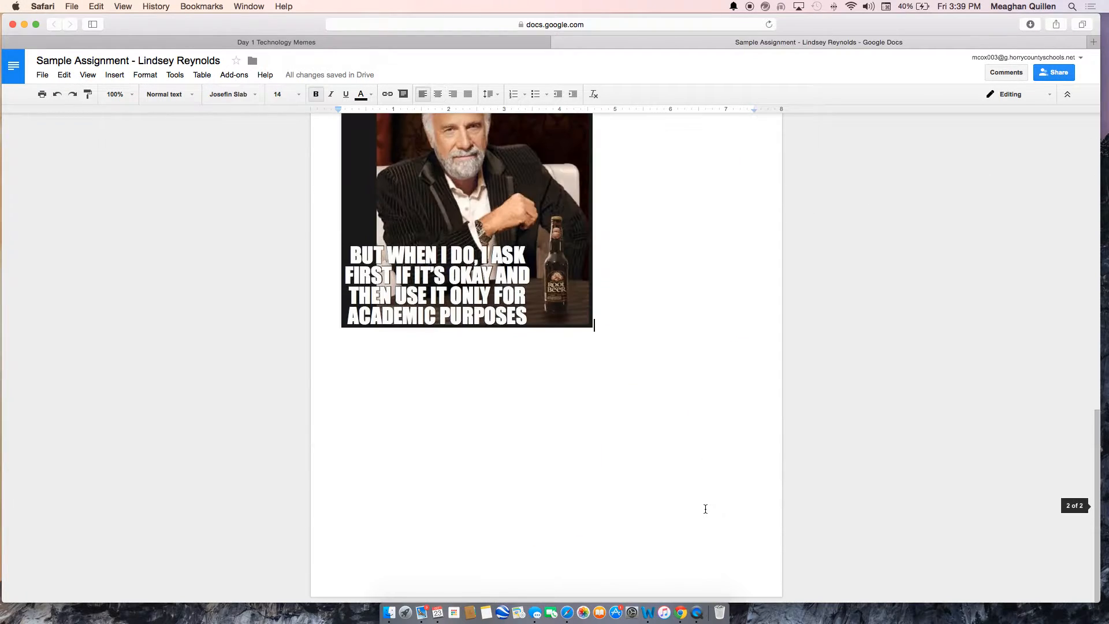
{"action": "left_click", "coordinate": [1054, 73]}
{"action": "key", "text": "Escape"}
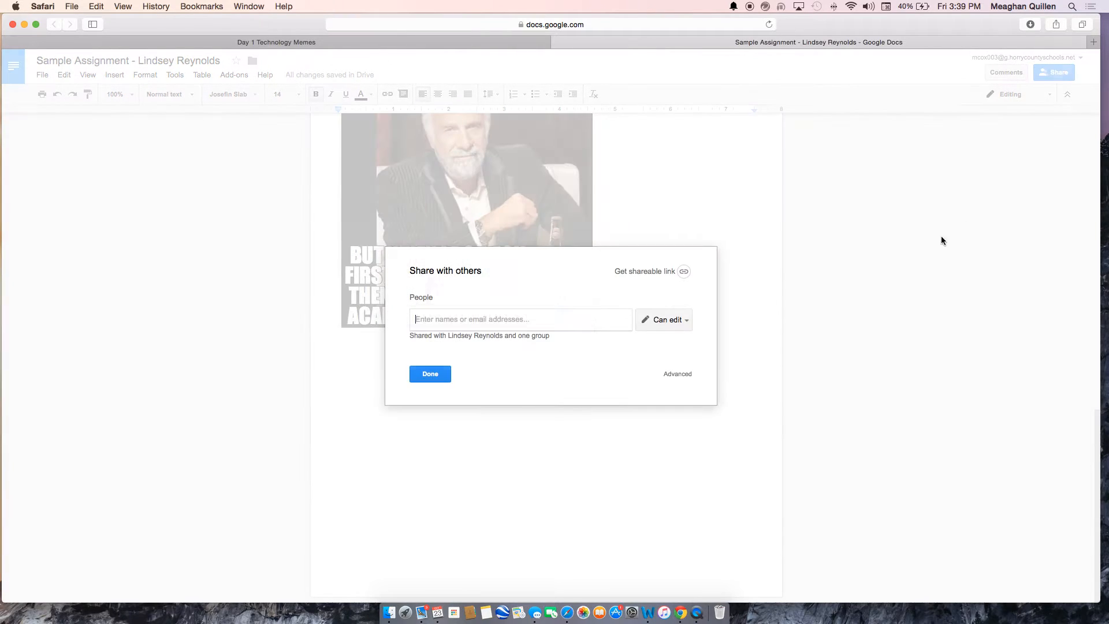
{"action": "left_click", "coordinate": [427, 375]}
View the available document modes (Editing, Suggesting, Viewing) and return to the document's title
{"action": "left_click", "coordinate": [1016, 93]}
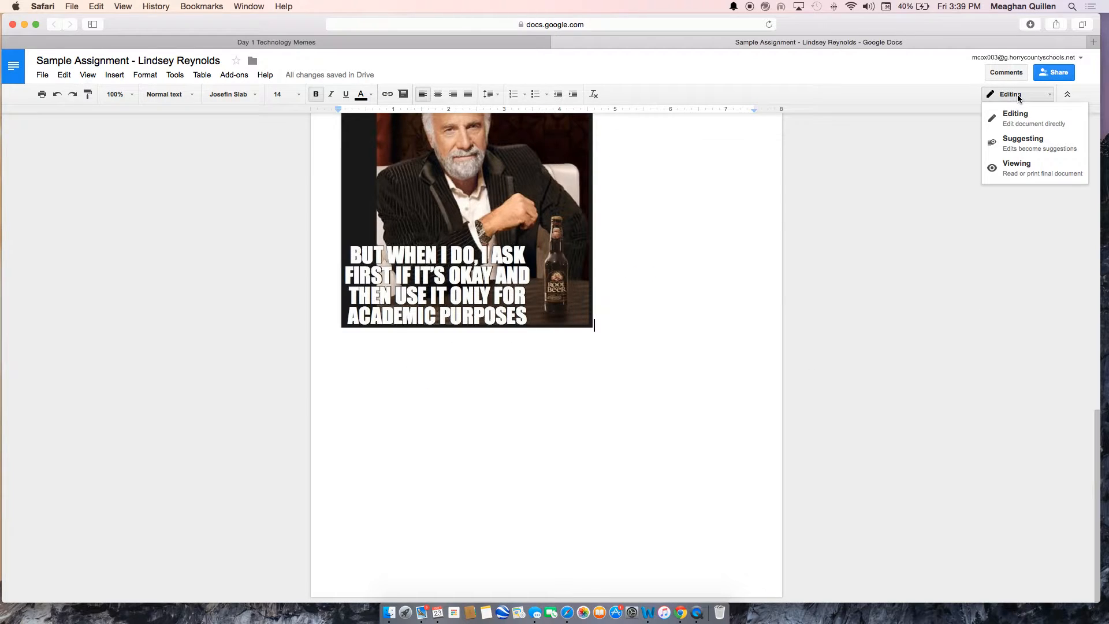
{"action": "scroll", "coordinate": [871, 268], "scroll_direction": "up", "scroll_amount": 3}
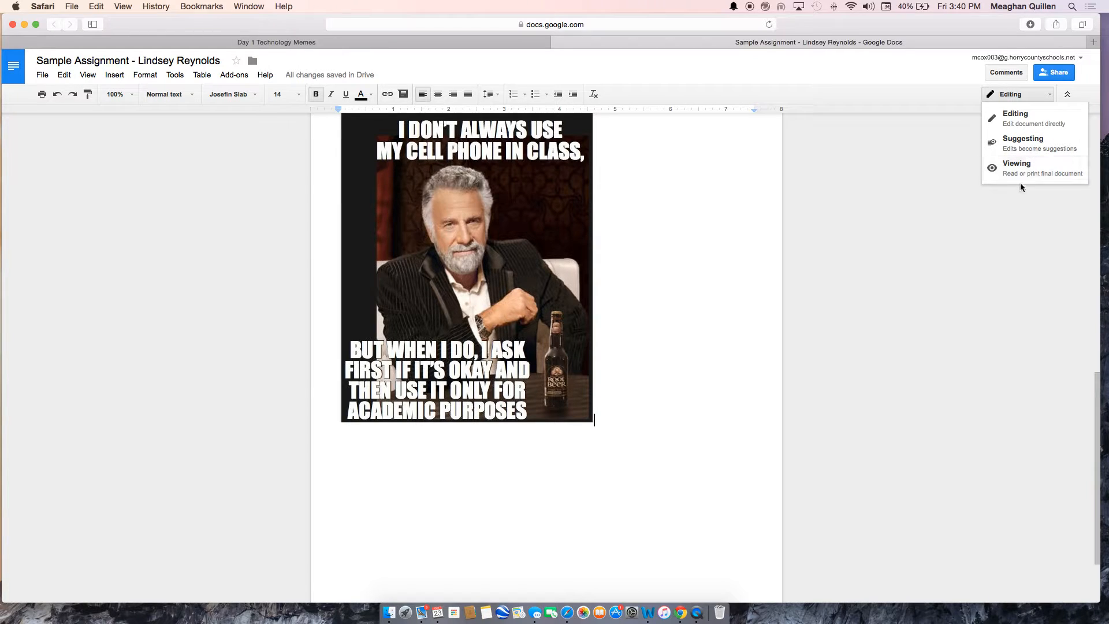
{"action": "scroll", "coordinate": [1002, 236], "scroll_direction": "up", "scroll_amount": 3}
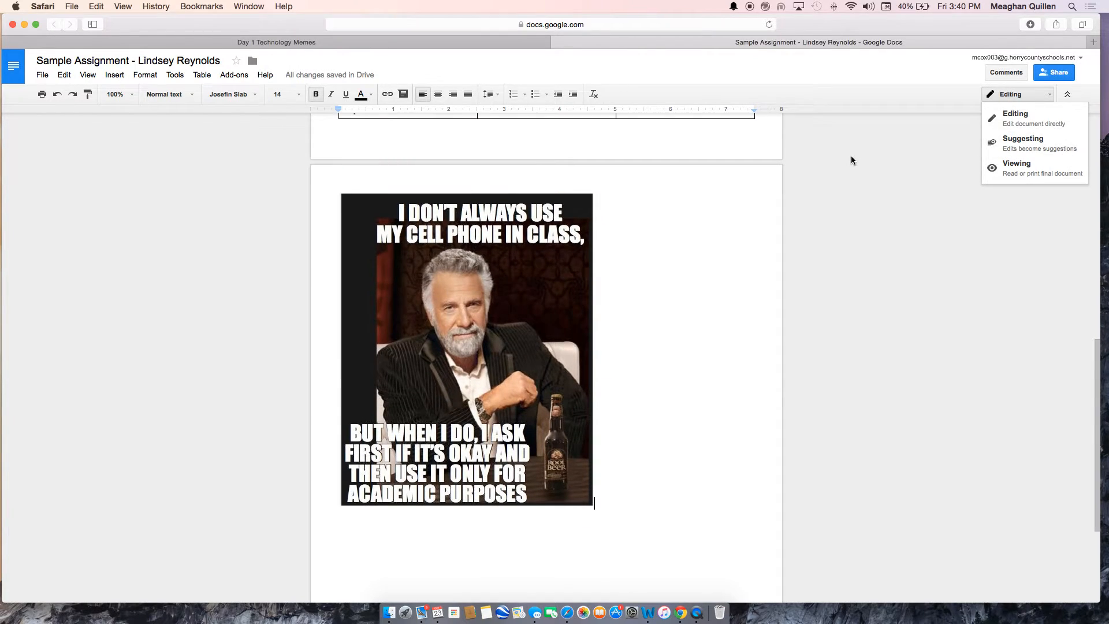
{"action": "scroll", "coordinate": [850, 159], "scroll_direction": "up", "scroll_amount": 10}
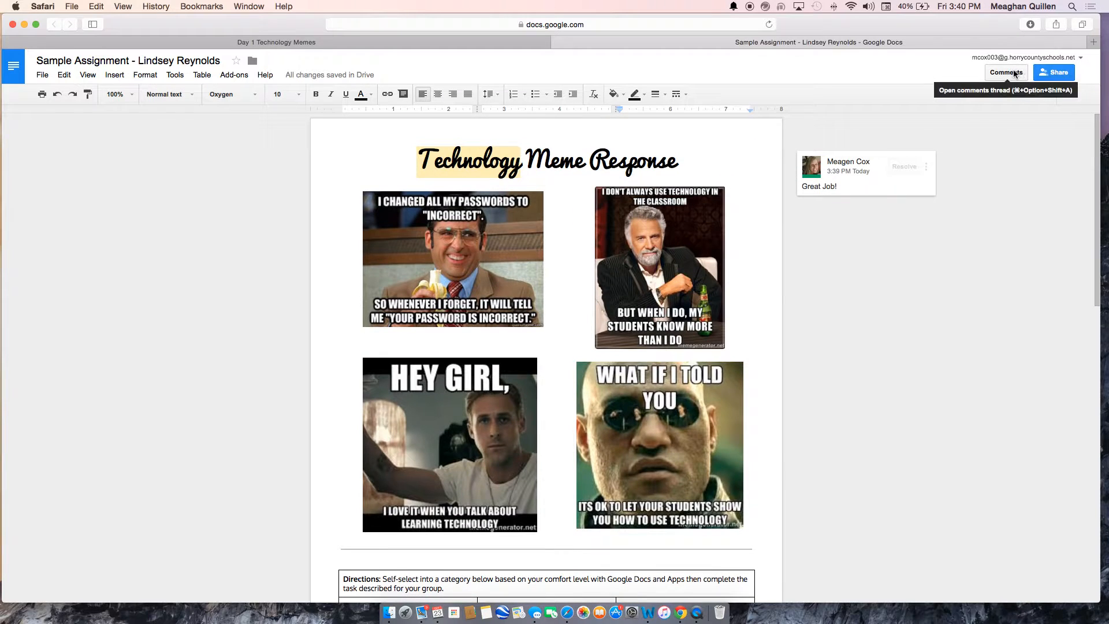
Deselect the document's comment and go back to the Day 1 Technology Memes student work in Classroom
{"action": "left_click", "coordinate": [228, 148]}
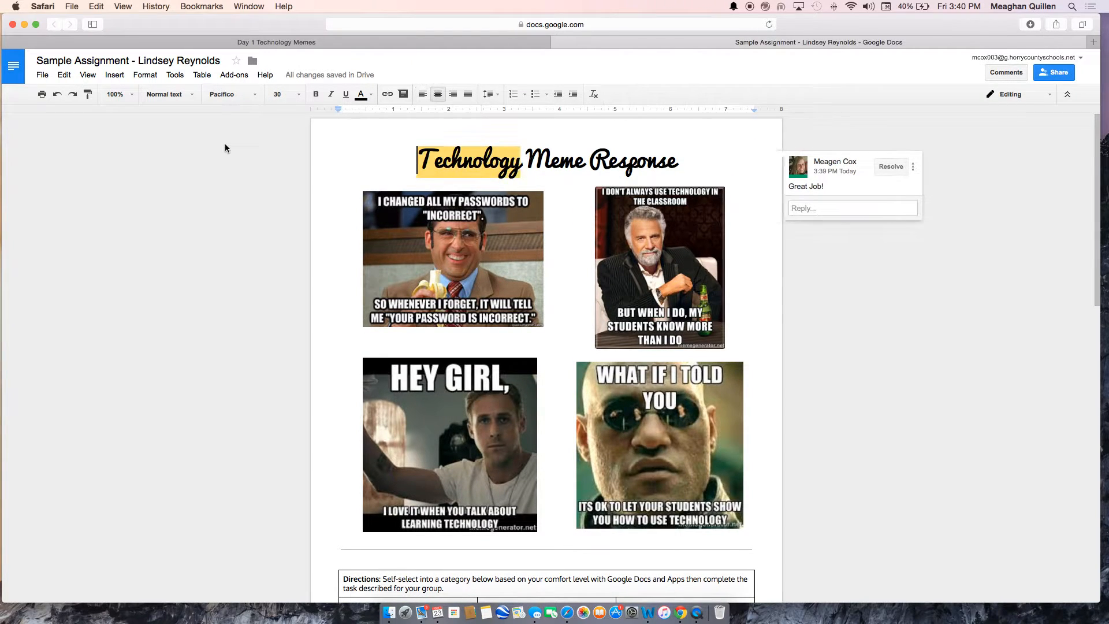
{"action": "left_click", "coordinate": [1013, 220]}
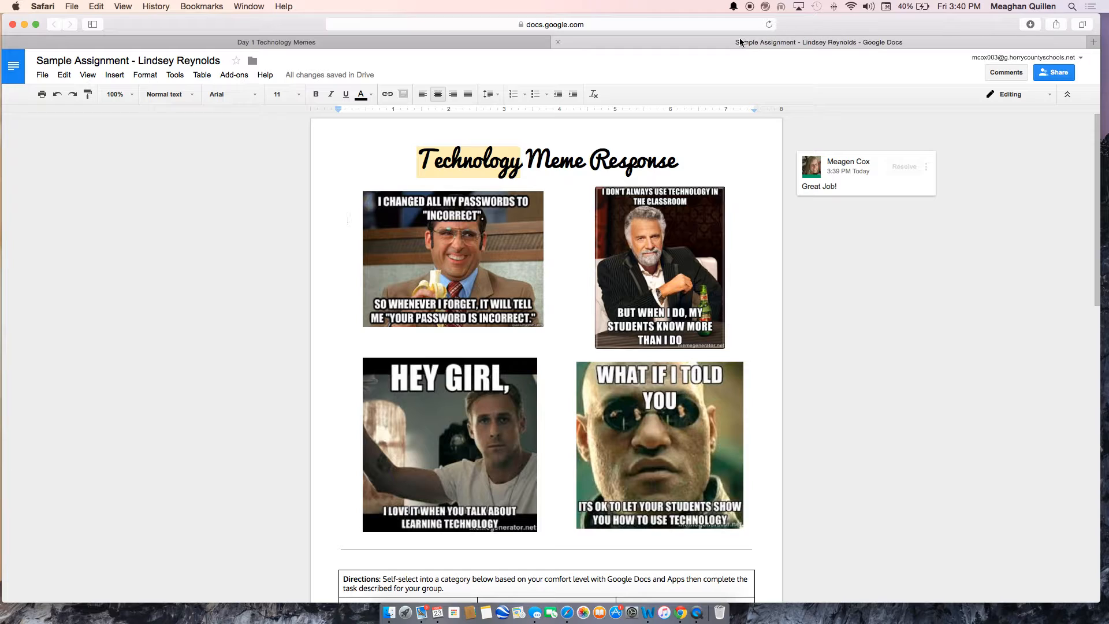
{"action": "left_click", "coordinate": [477, 41]}
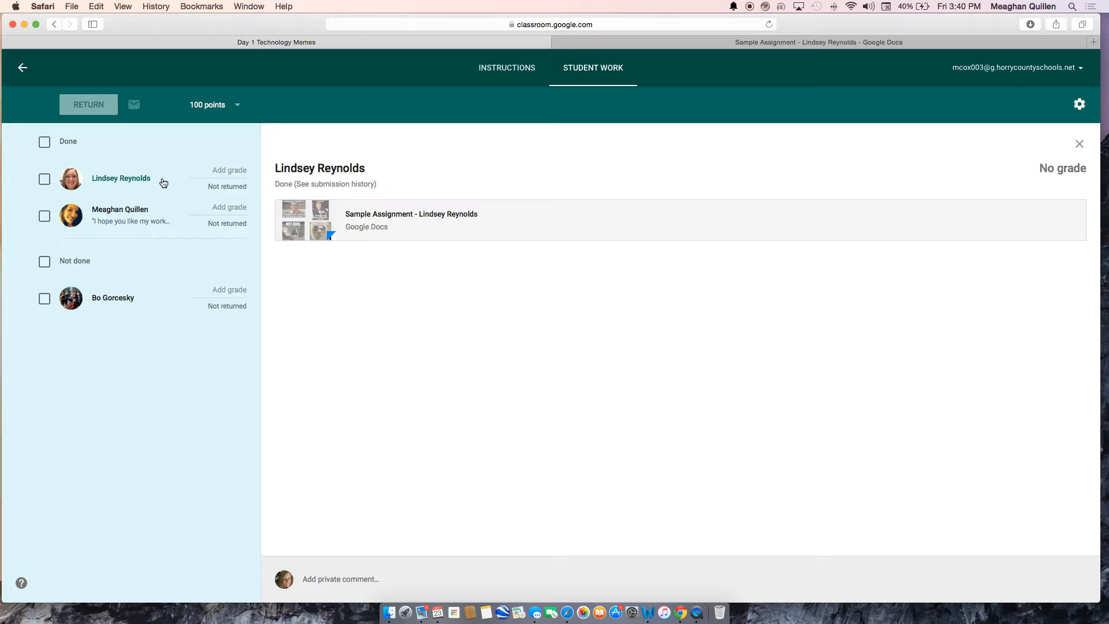
View the assignment's available point values (1, 20, 50, 100, Ungraded) and close the list without changes
{"action": "left_click", "coordinate": [215, 169]}
{"action": "left_click", "coordinate": [238, 106]}
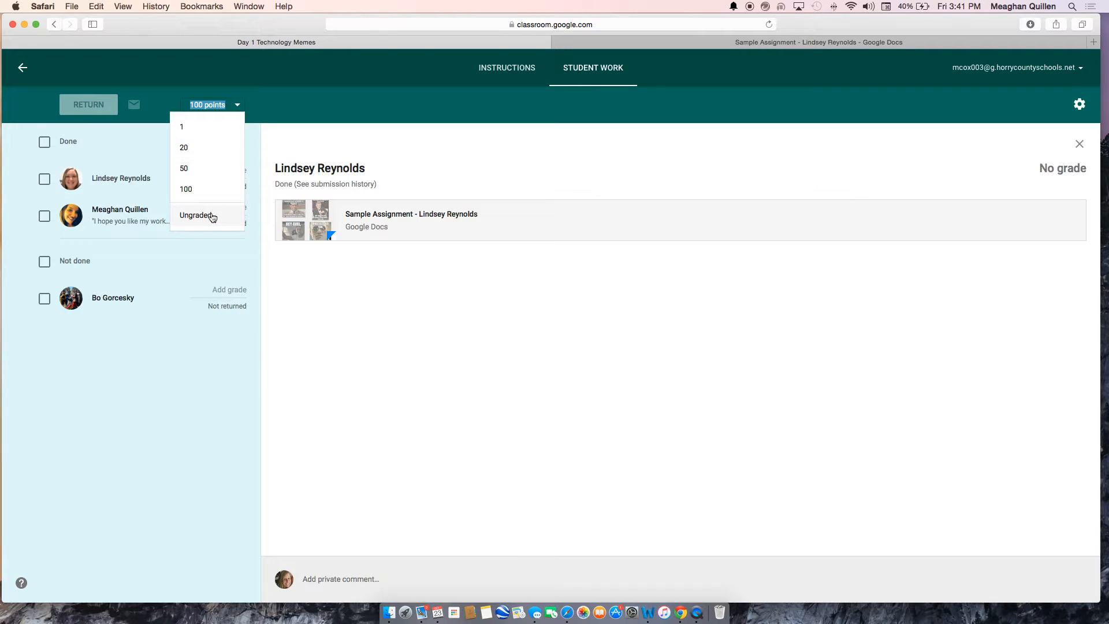
{"action": "left_click", "coordinate": [186, 267]}
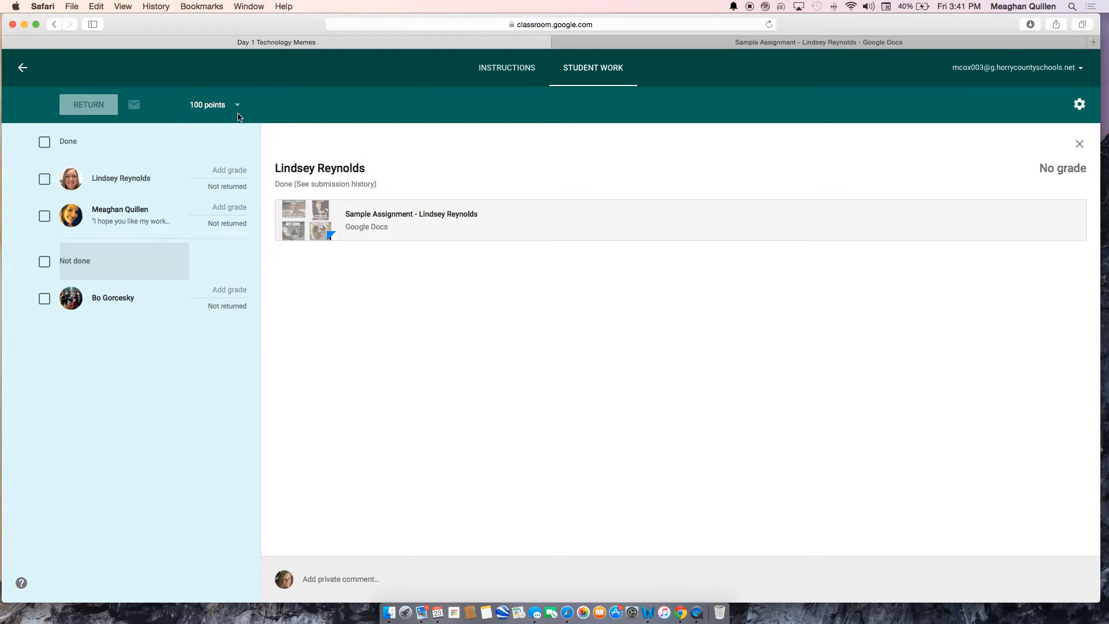
Grade the first Done student's work 100 and post the private comment "Great job!" on the submission
{"action": "left_click", "coordinate": [223, 172]}
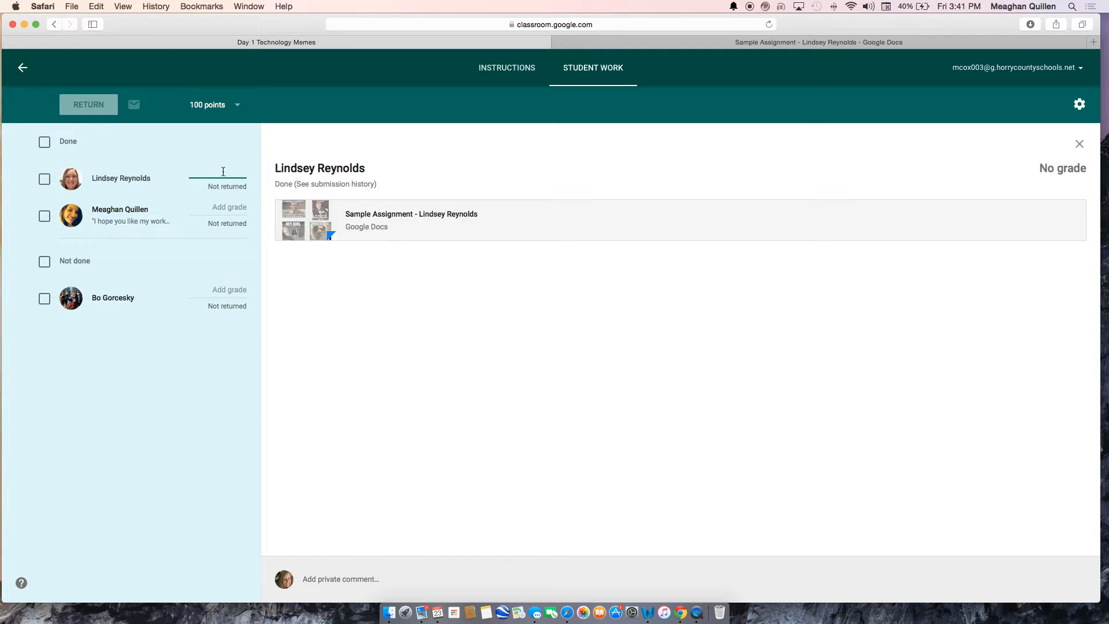
{"action": "type", "text": "100"}
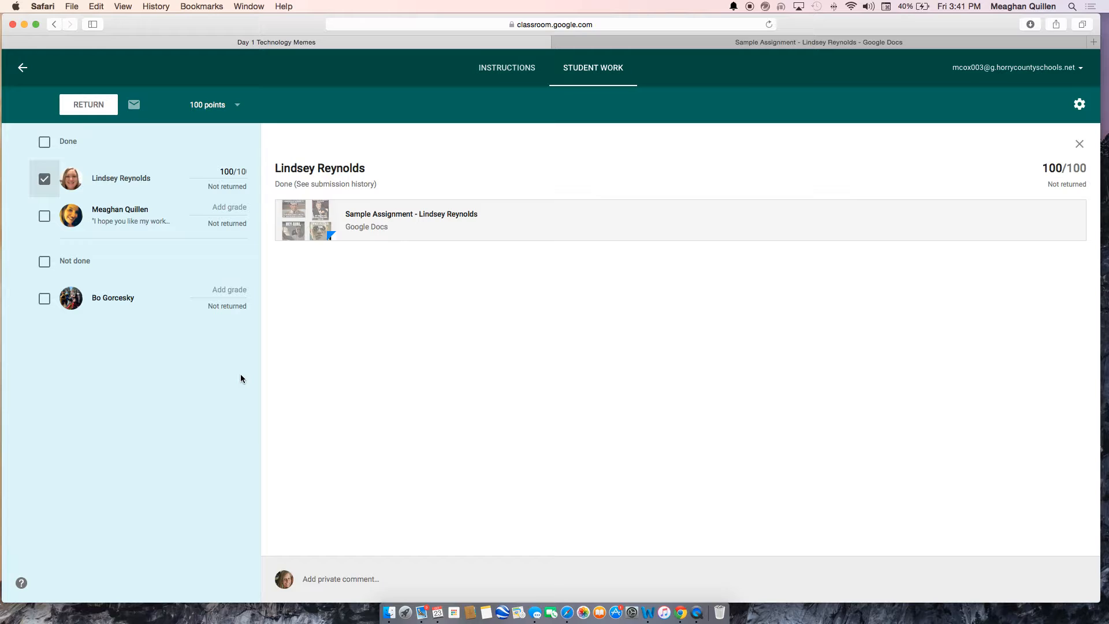
{"action": "left_click", "coordinate": [354, 579]}
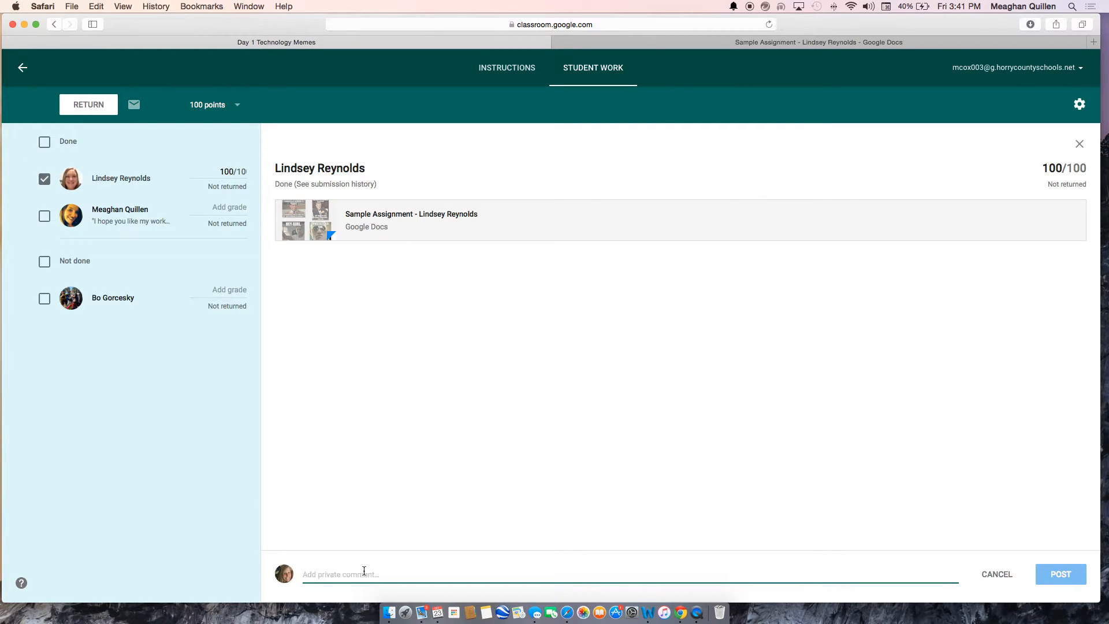
{"action": "type", "text": "Great job!"}
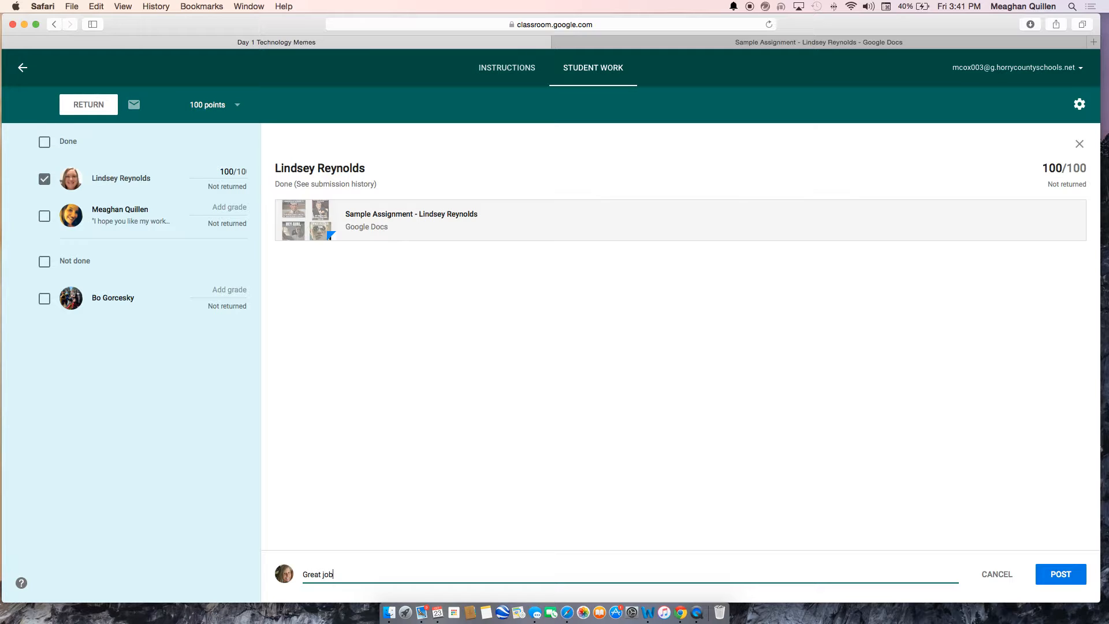
{"action": "left_click", "coordinate": [1062, 578]}
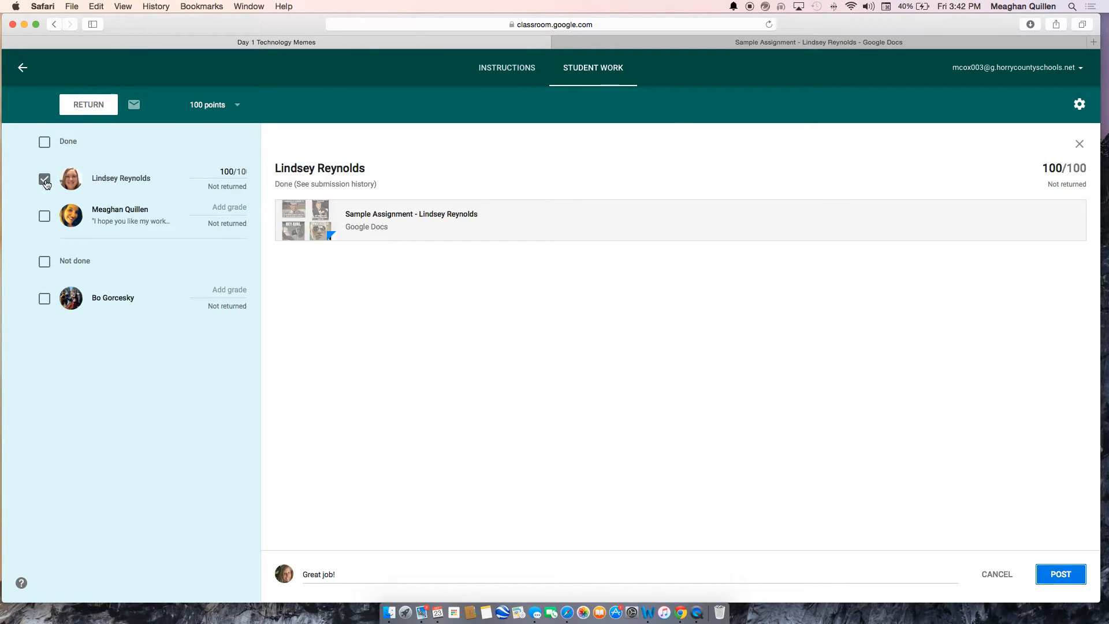
{"action": "left_click", "coordinate": [102, 112]}
{"action": "left_click", "coordinate": [1075, 573]}
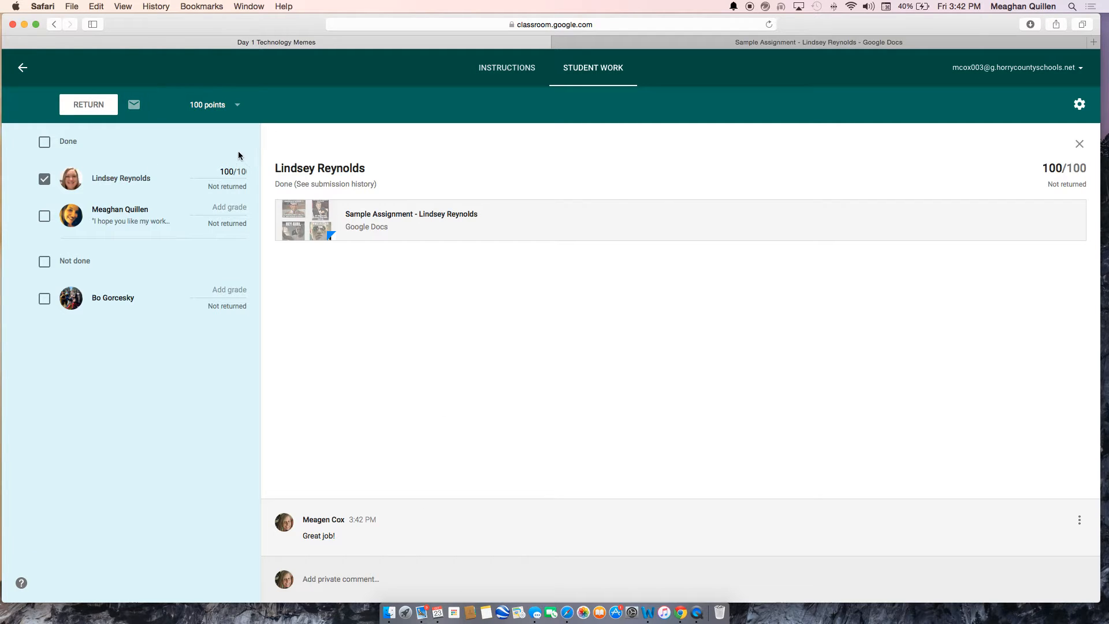
Return the graded work to the selected student and close the student's open Google Docs document
{"action": "left_click", "coordinate": [83, 101]}
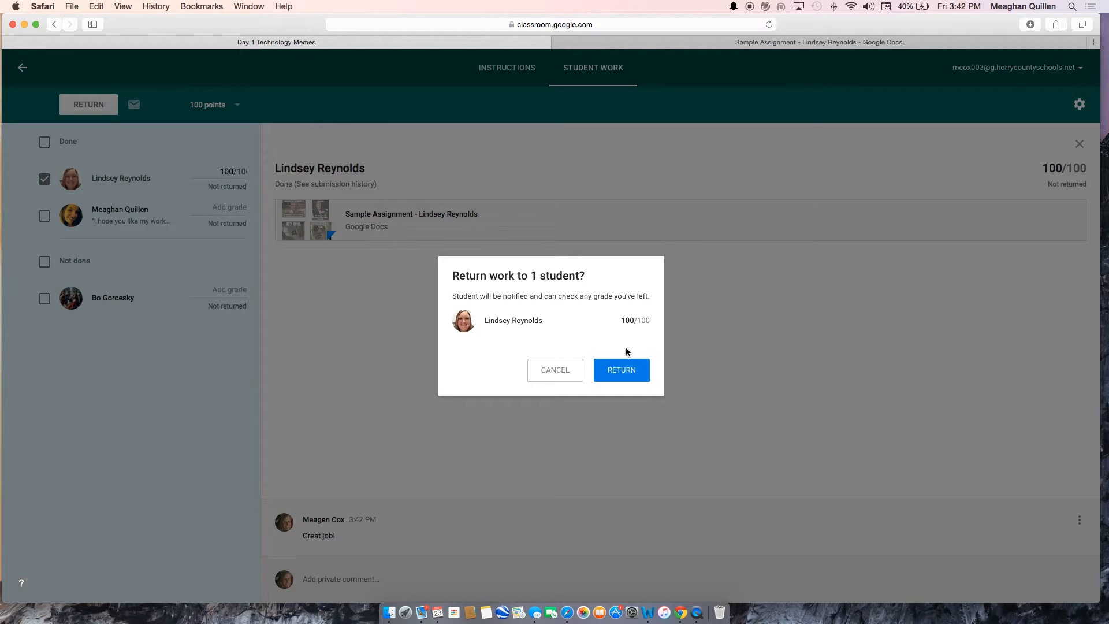
{"action": "left_click", "coordinate": [623, 372]}
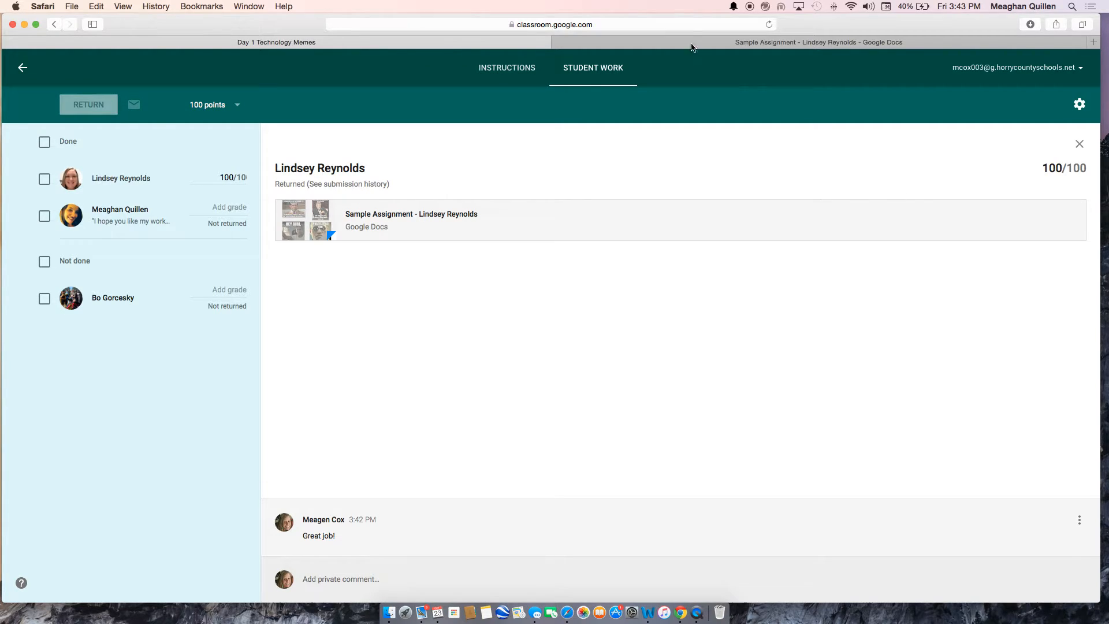
{"action": "left_click", "coordinate": [672, 41]}
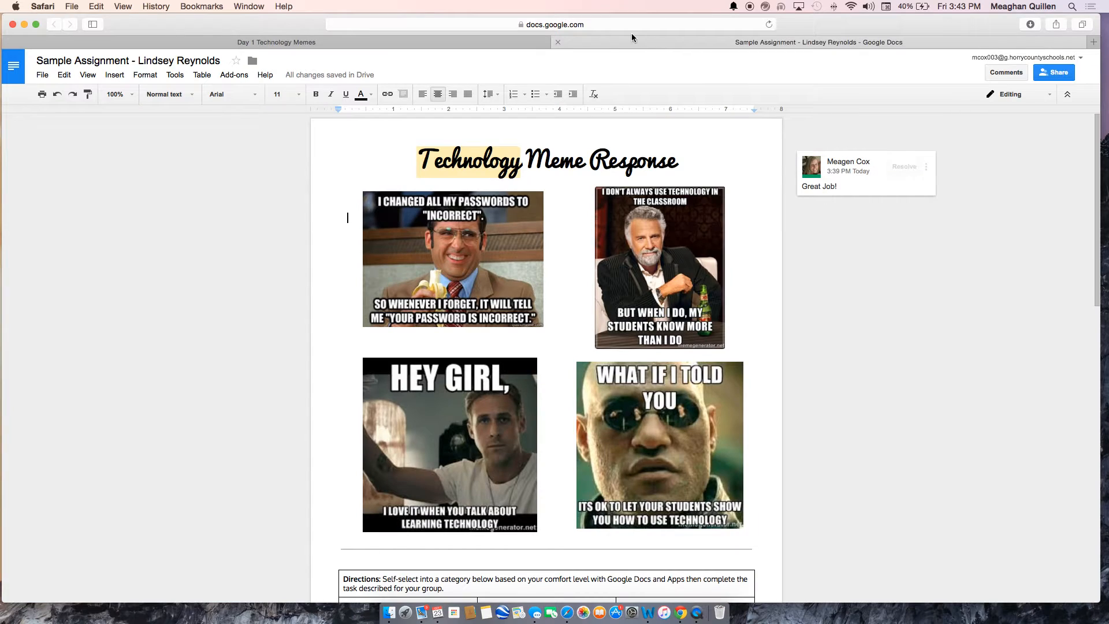
{"action": "left_click", "coordinate": [557, 41]}
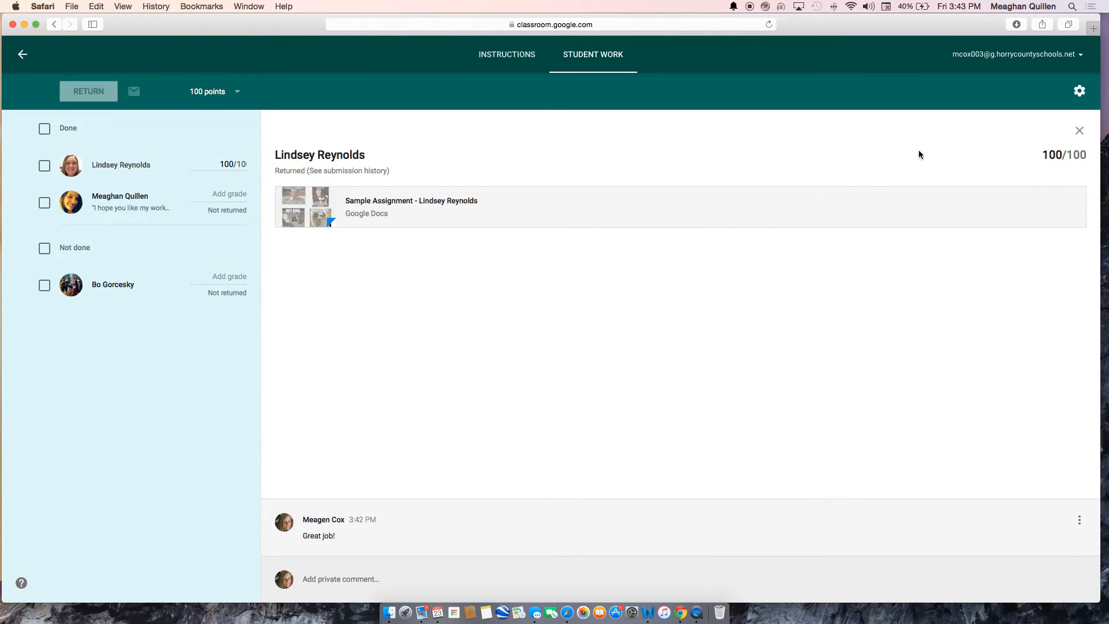
Open Google Drive (drive.google.com) in a new browser tab
{"action": "left_click", "coordinate": [1093, 30]}
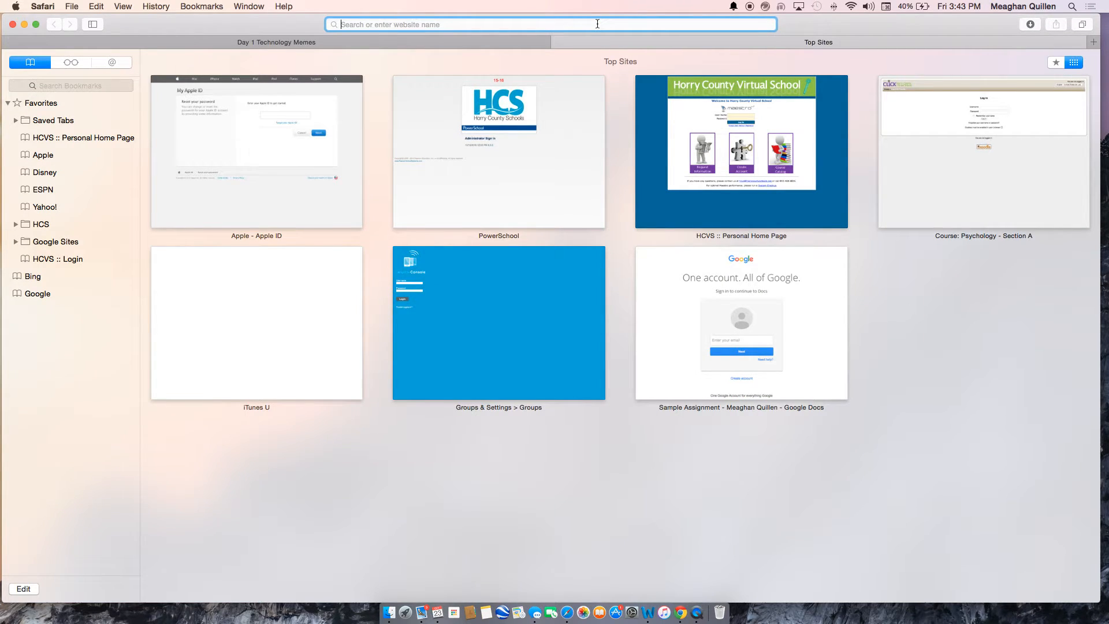
{"action": "type", "text": "drive.google.com"}
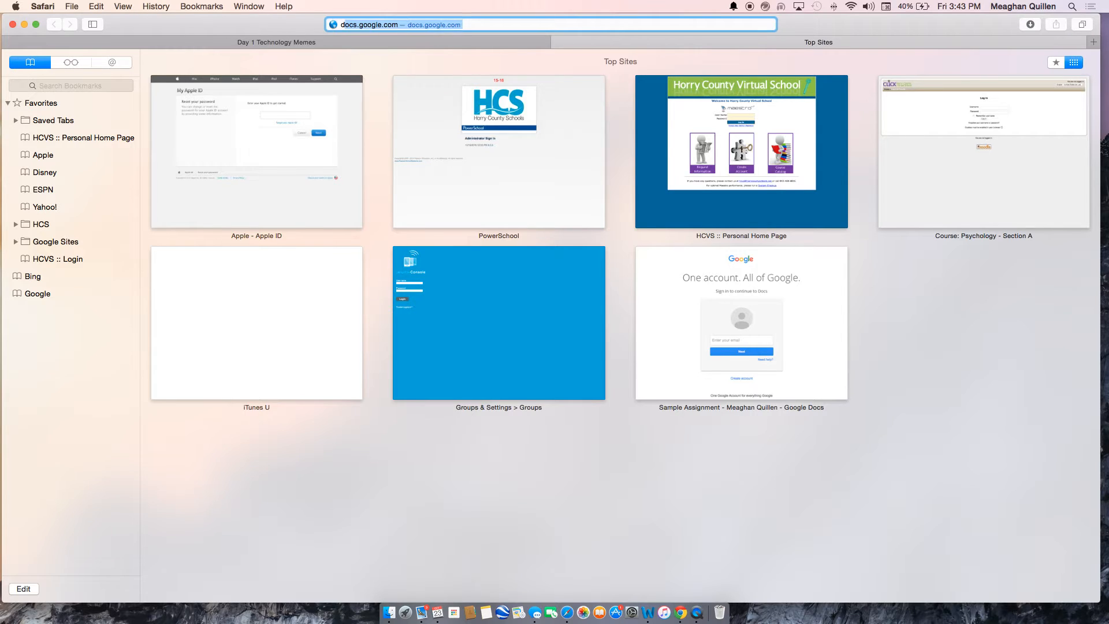
{"action": "key", "text": "Return"}
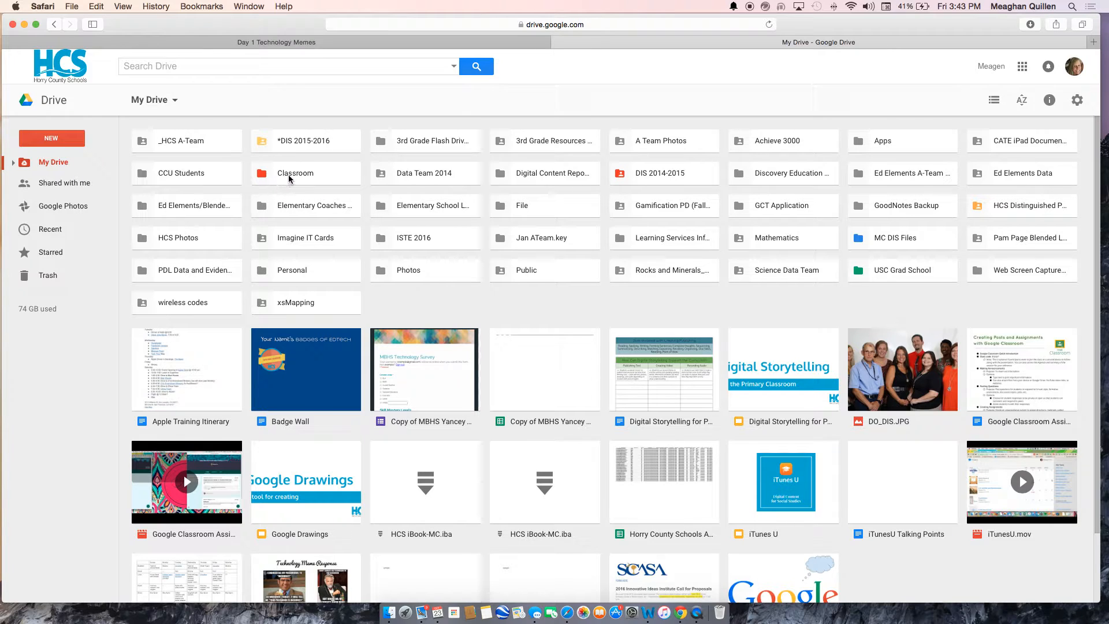
Open the Day 1 Technology Memes folder inside Classroom > Google Classroom for After School Trainings 2015-2016
{"action": "double_click", "coordinate": [309, 174]}
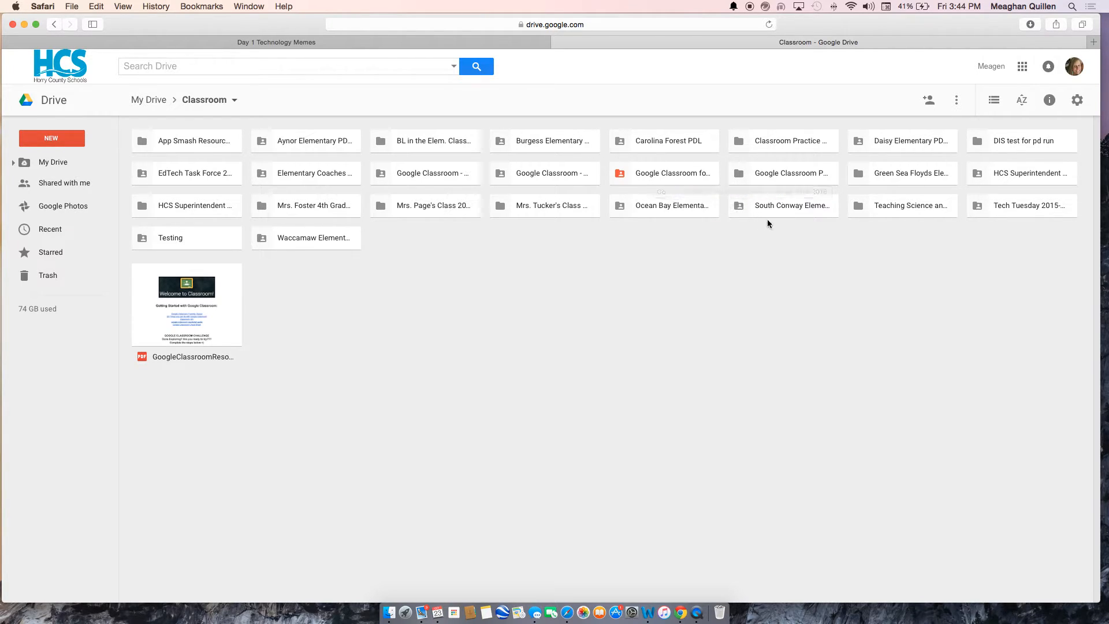
{"action": "left_click", "coordinate": [675, 182]}
{"action": "double_click", "coordinate": [674, 181]}
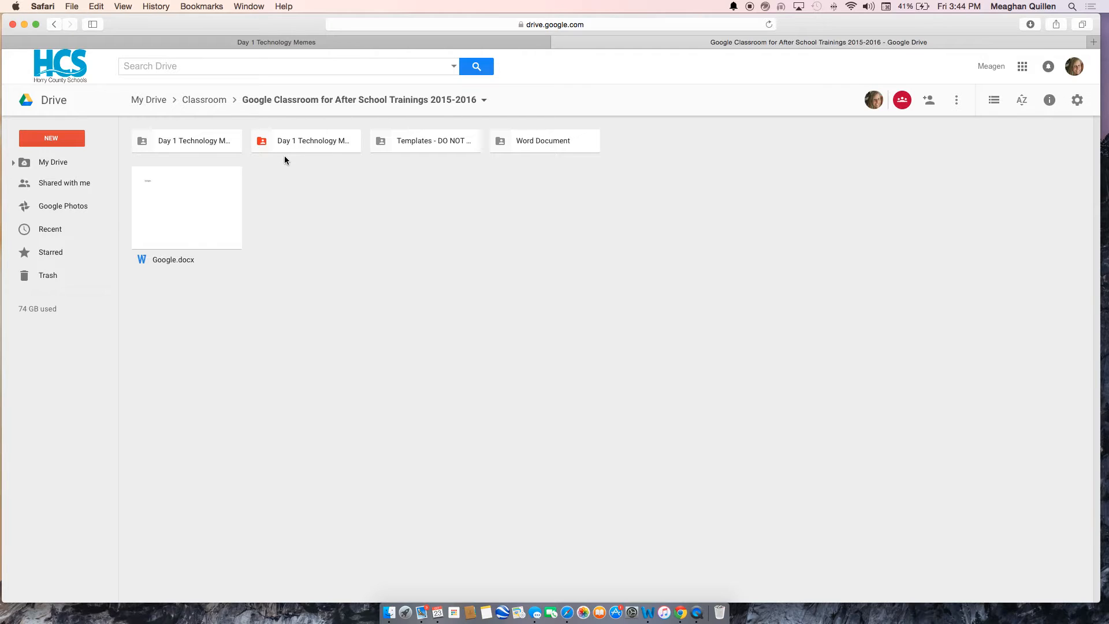
{"action": "double_click", "coordinate": [312, 143]}
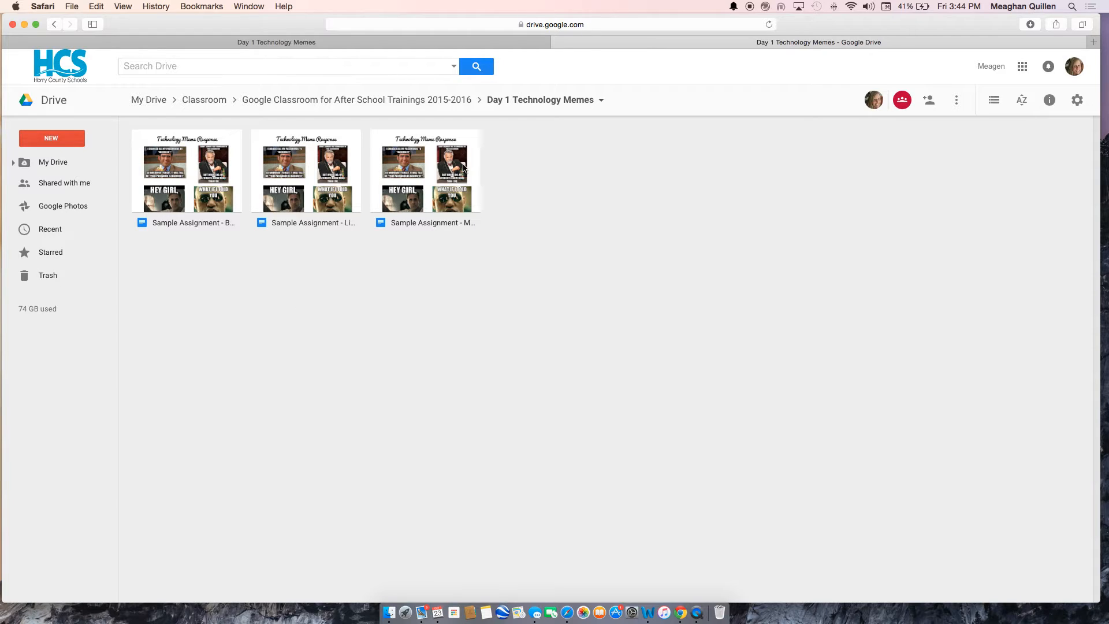
Separate the Drive tab into its own window and narrow the Classroom window to about half the screen width
{"action": "left_click_drag", "start_coordinate": [603, 42], "coordinate": [685, 265]}
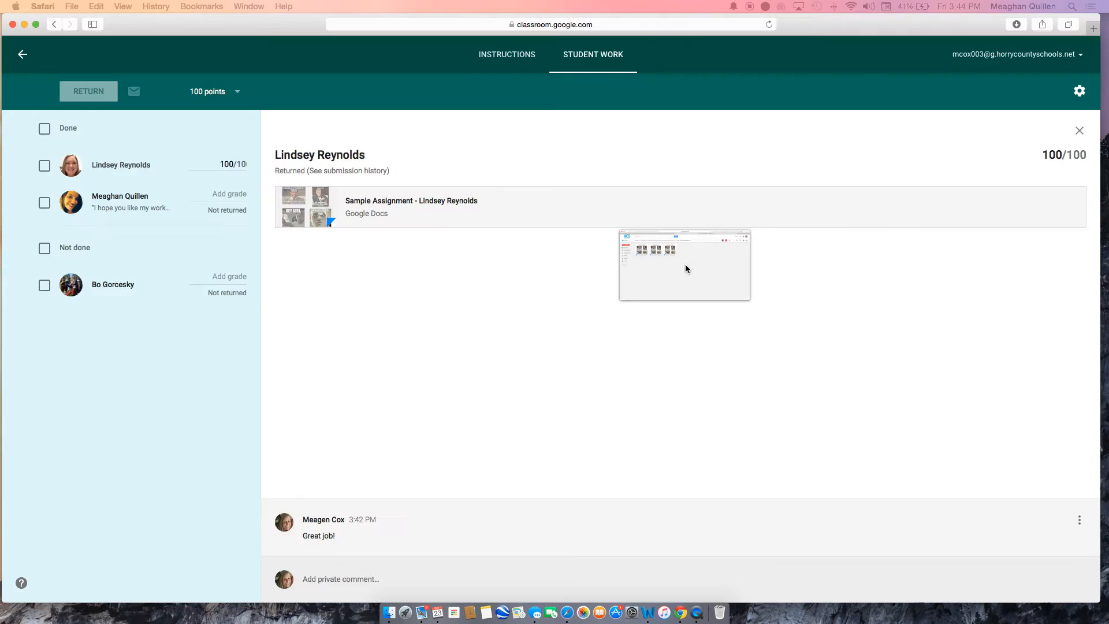
{"action": "left_click", "coordinate": [1098, 222]}
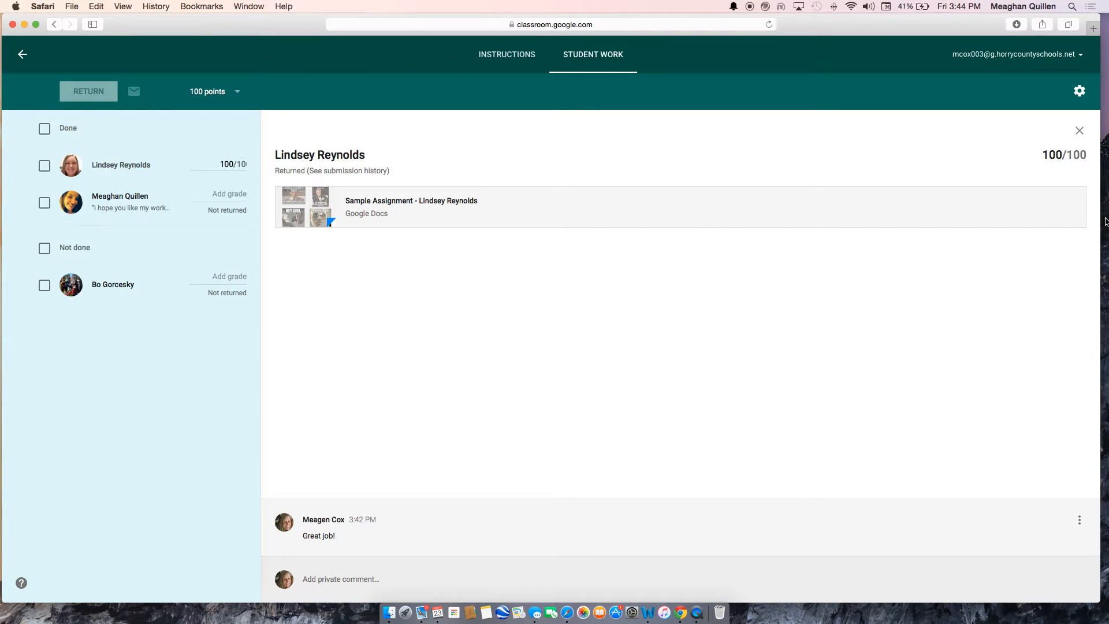
{"action": "left_click_drag", "start_coordinate": [1101, 219], "coordinate": [563, 149]}
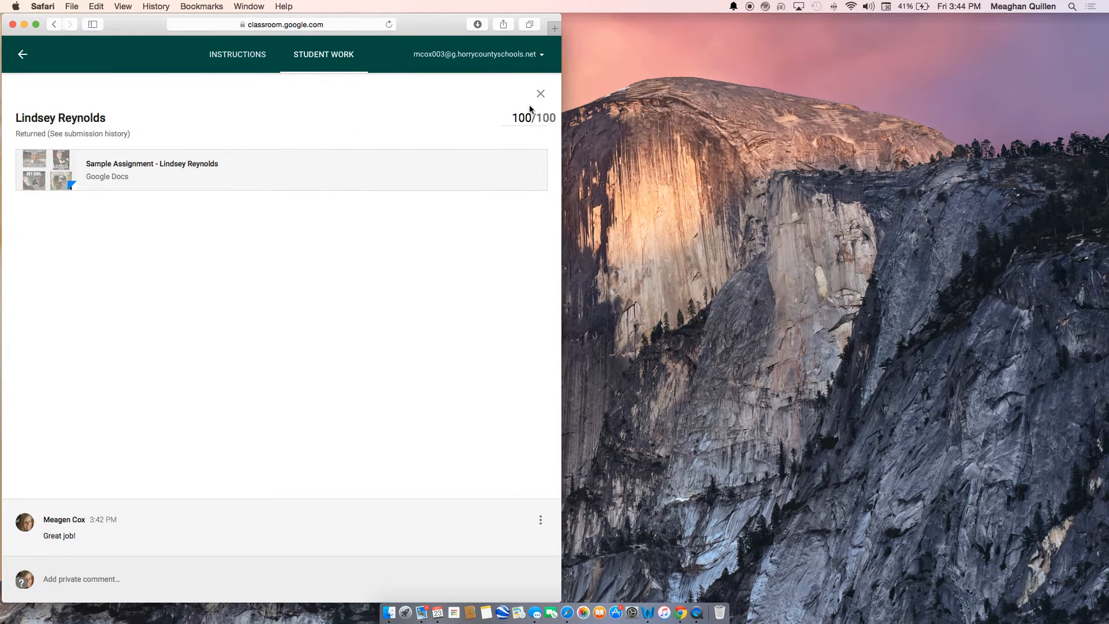
Resize and move the Drive and Classroom windows so that they sit side by side without overlapping
{"action": "left_click_drag", "start_coordinate": [0, 104], "coordinate": [987, 58]}
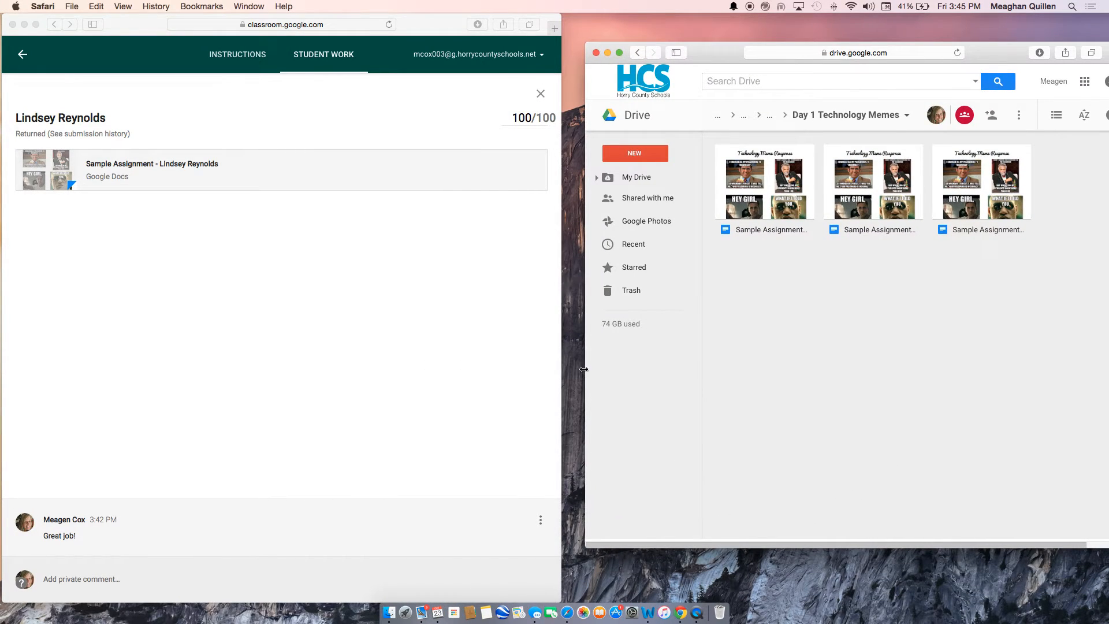
{"action": "left_click_drag", "start_coordinate": [585, 366], "coordinate": [685, 367]}
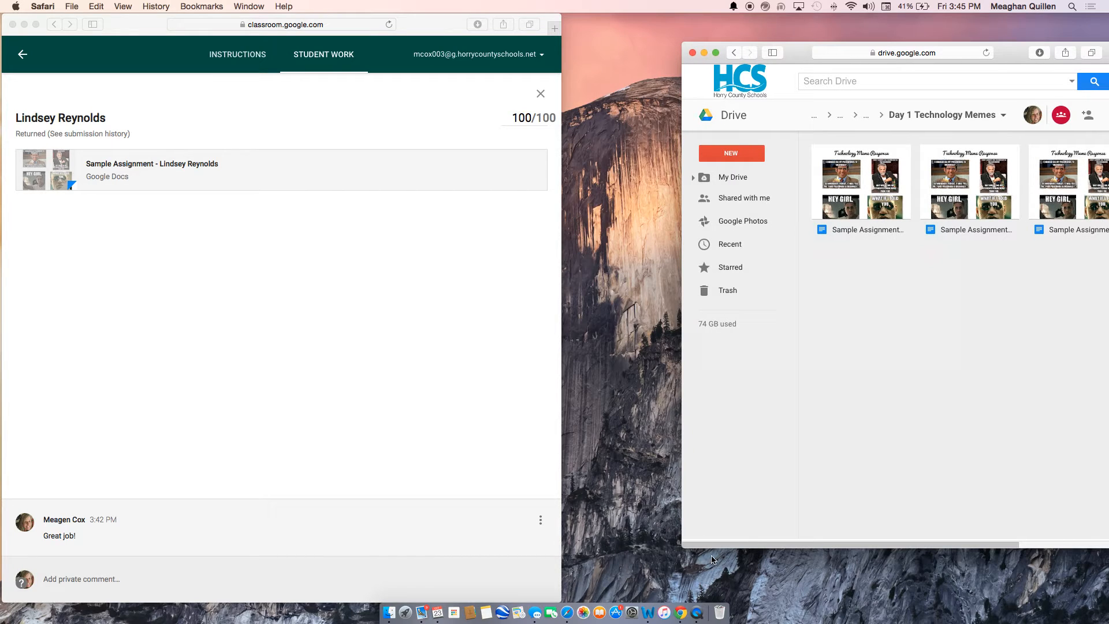
{"action": "left_click_drag", "start_coordinate": [713, 556], "coordinate": [698, 586]}
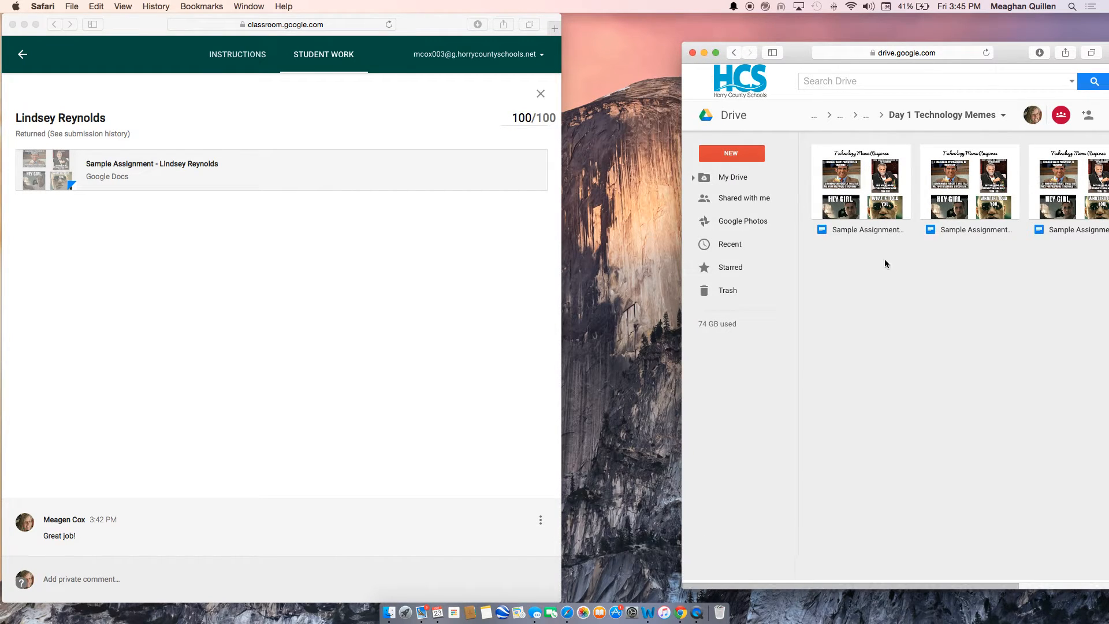
{"action": "left_click_drag", "start_coordinate": [797, 54], "coordinate": [732, 34]}
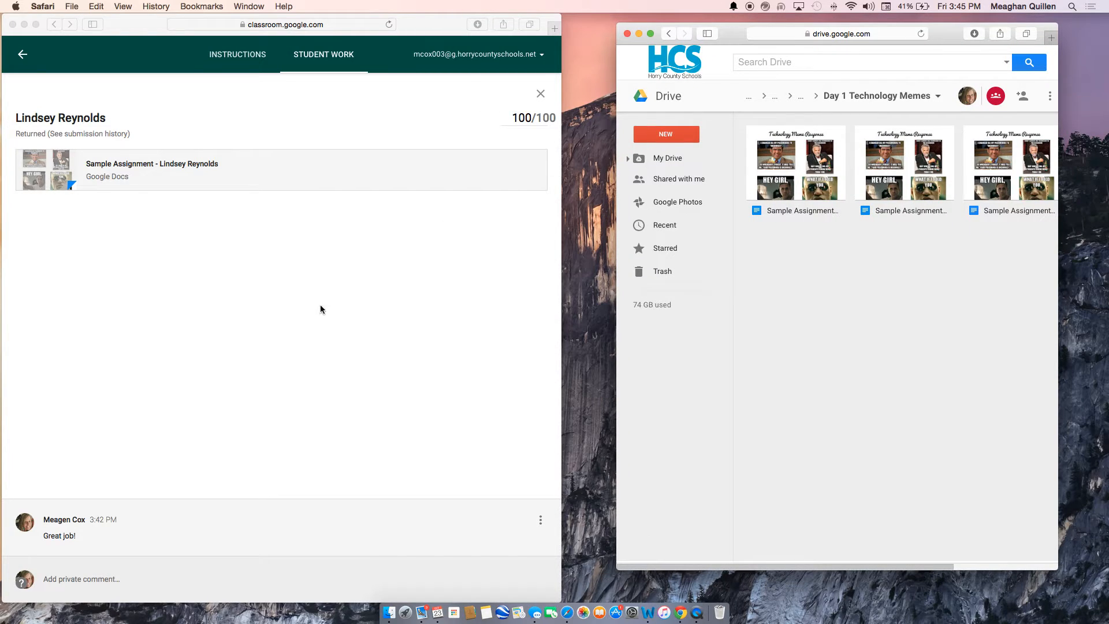
{"action": "left_click_drag", "start_coordinate": [437, 32], "coordinate": [474, 36]}
{"action": "scroll", "coordinate": [329, 294], "scroll_direction": "left", "scroll_amount": 5}
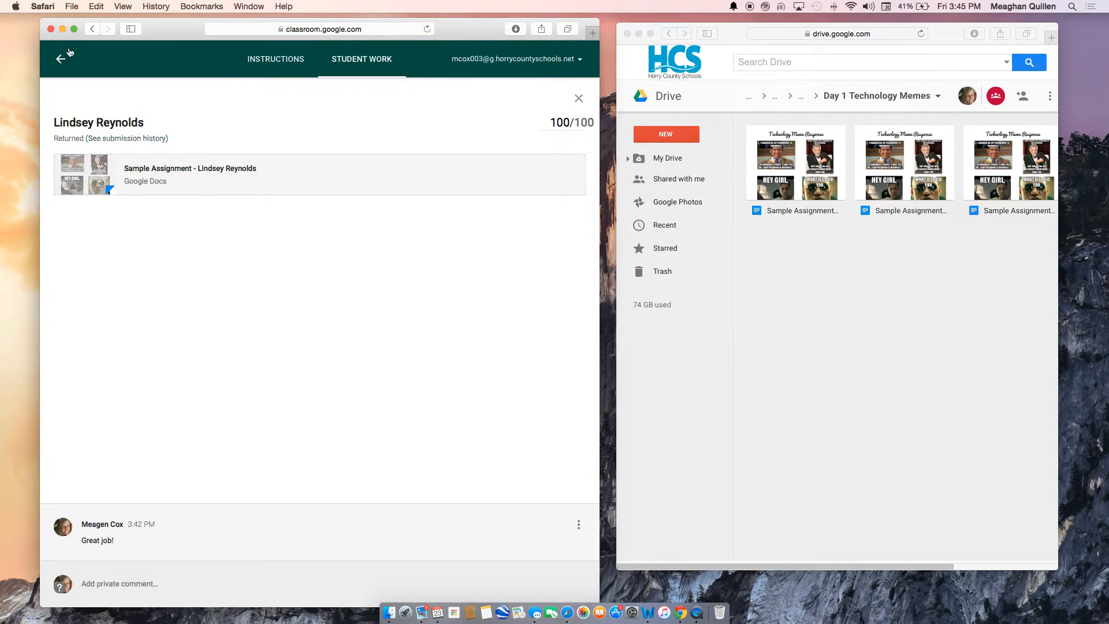
Return to the class stream and reopen the Day 1 Technology Memes assignment's student work list
{"action": "left_click", "coordinate": [63, 59]}
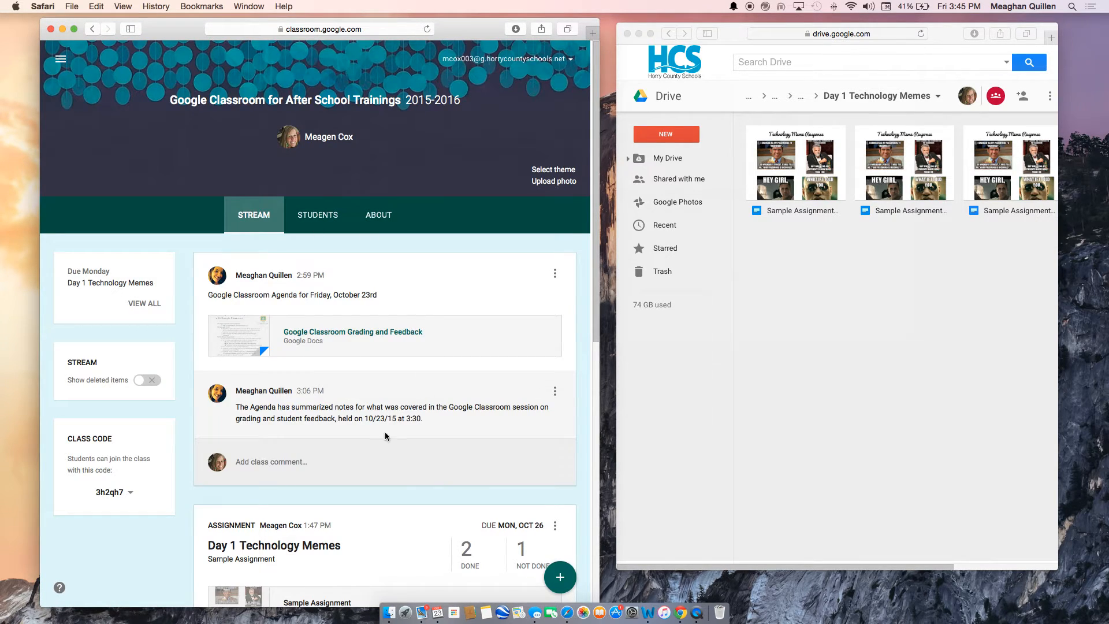
{"action": "scroll", "coordinate": [386, 437], "scroll_direction": "down", "scroll_amount": 3}
{"action": "left_click_drag", "start_coordinate": [462, 38], "coordinate": [461, 34]}
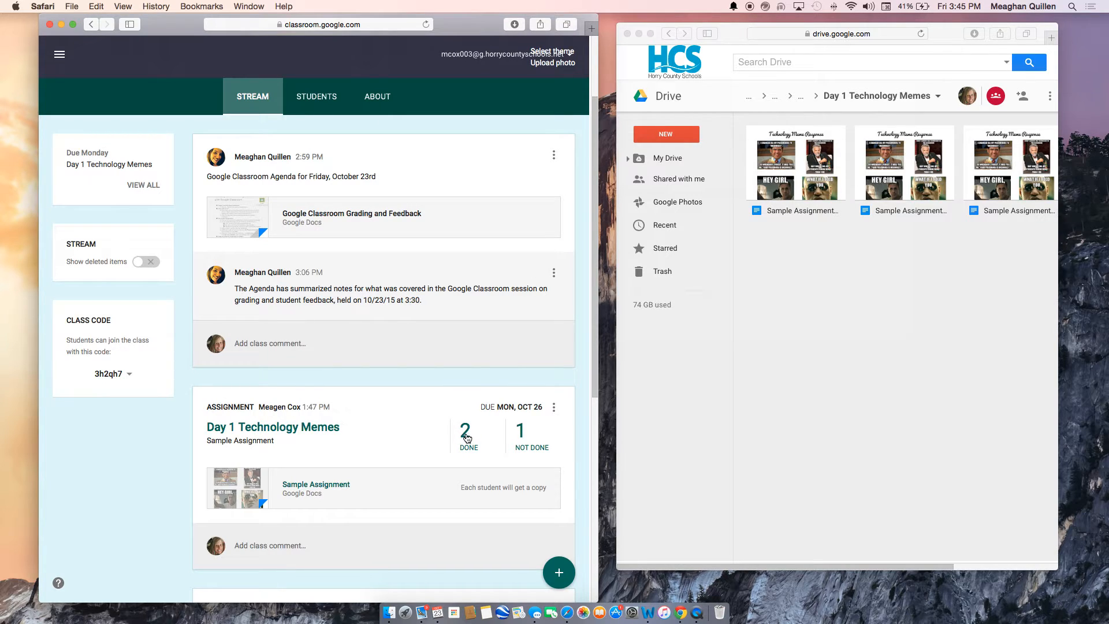
{"action": "left_click", "coordinate": [306, 428]}
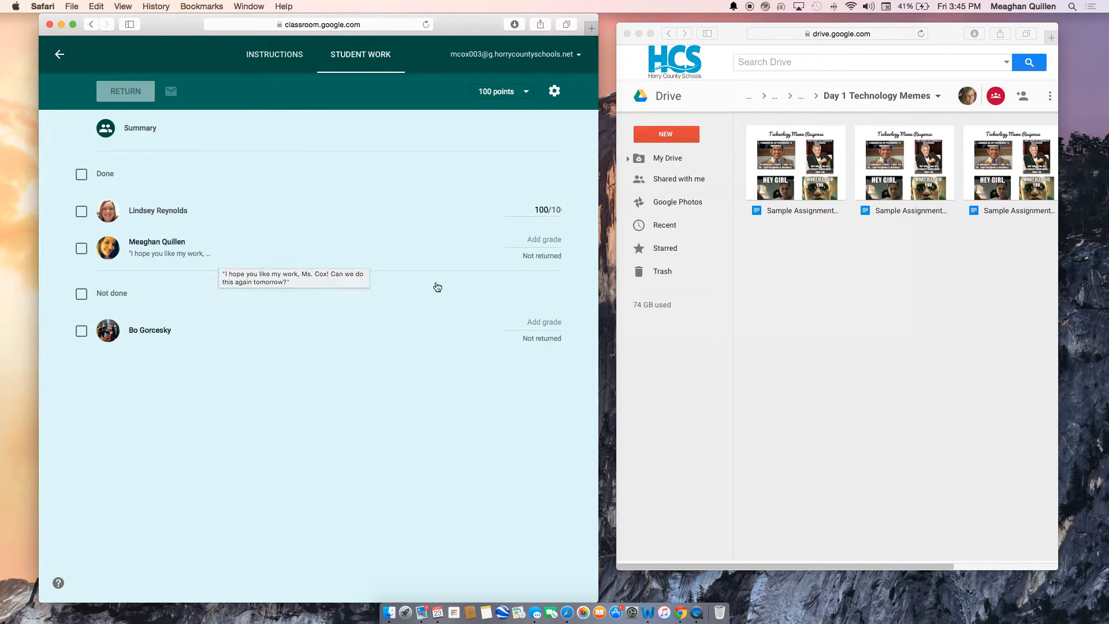
{"action": "right_click", "coordinate": [799, 168]}
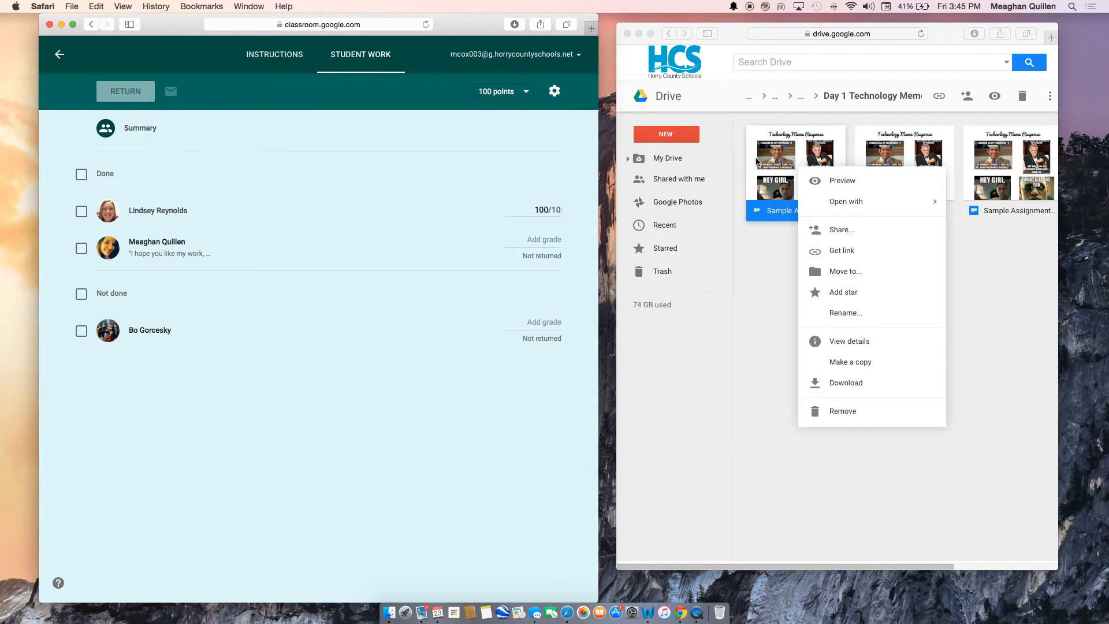
{"action": "left_click", "coordinate": [960, 268]}
{"action": "left_click", "coordinate": [976, 266]}
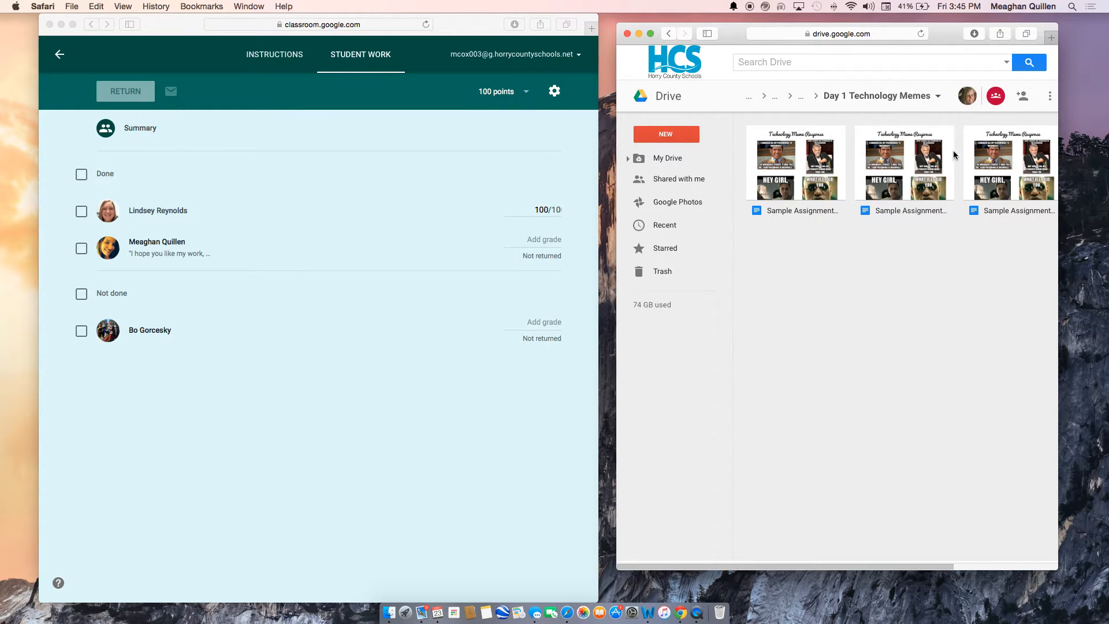
Preview the first Sample Assignment file in the Drive folder and page through the students' documents to the third one
{"action": "right_click", "coordinate": [807, 147]}
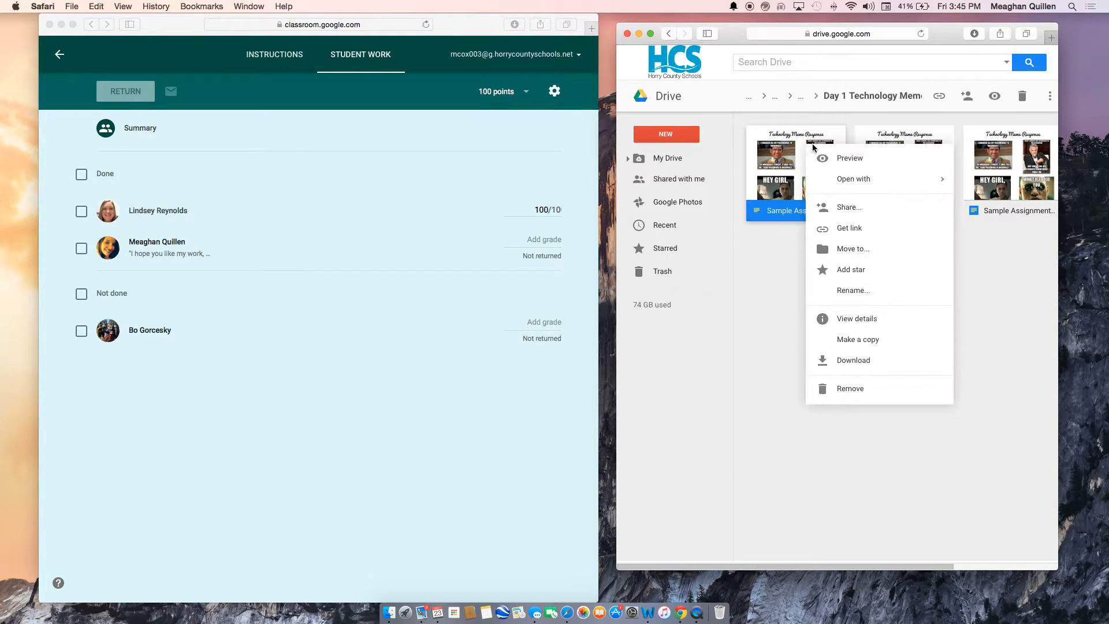
{"action": "left_click", "coordinate": [830, 166]}
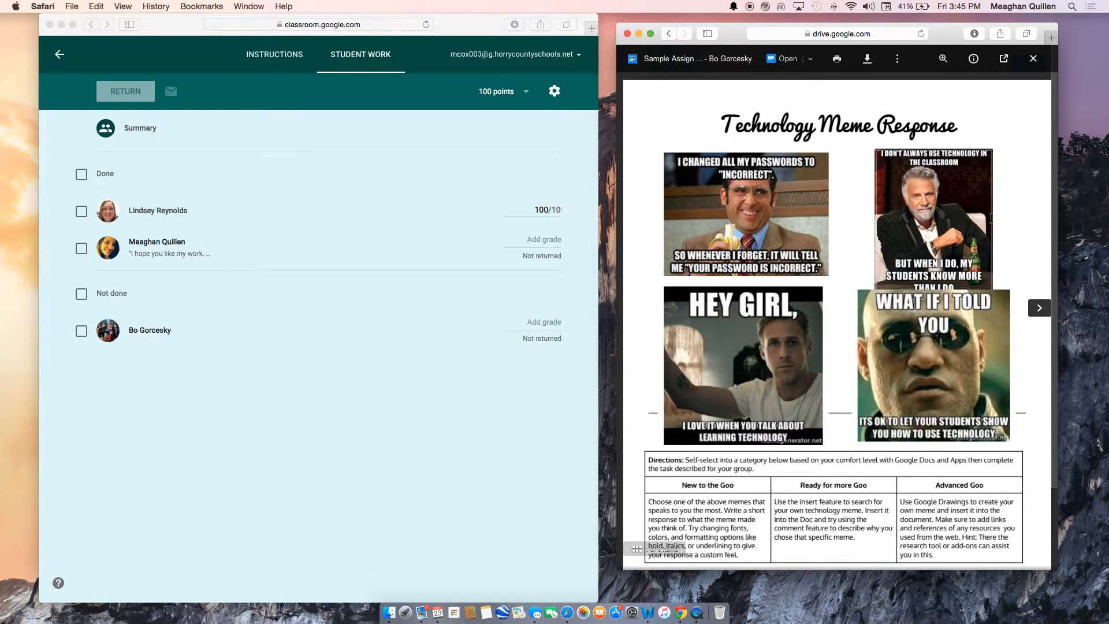
{"action": "left_click", "coordinate": [1039, 309]}
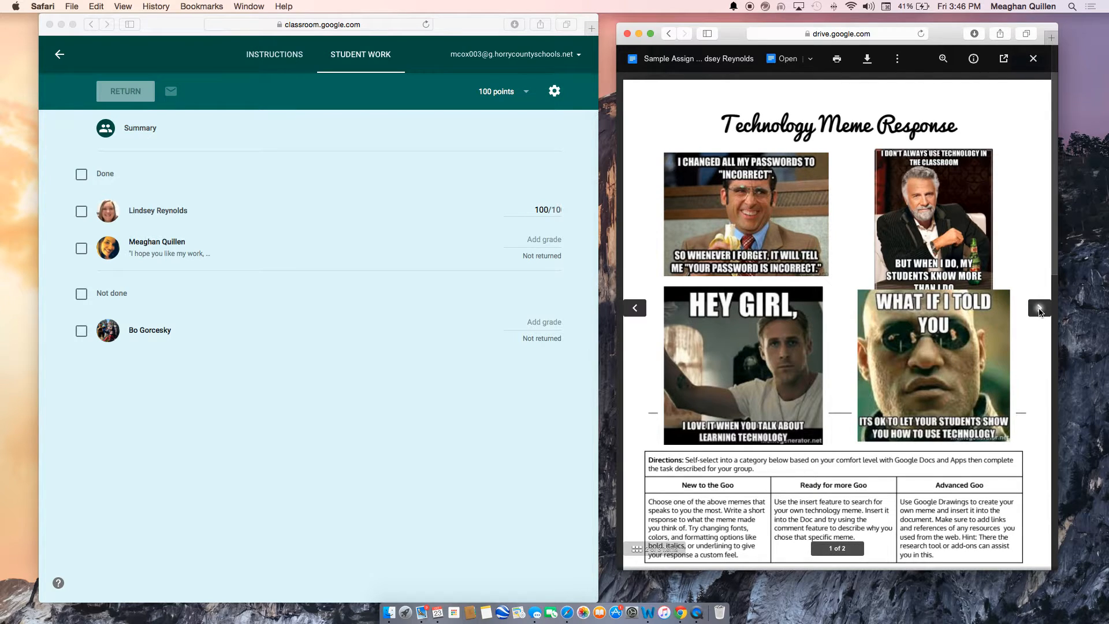
{"action": "left_click", "coordinate": [1039, 310]}
{"action": "left_click", "coordinate": [637, 308]}
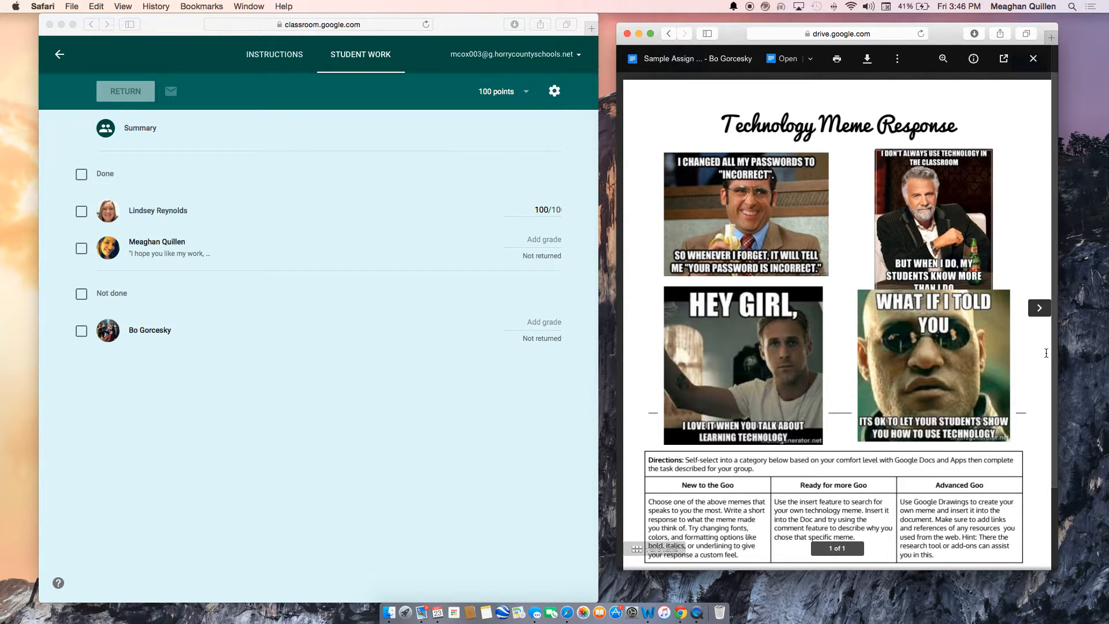
{"action": "left_click", "coordinate": [1039, 308]}
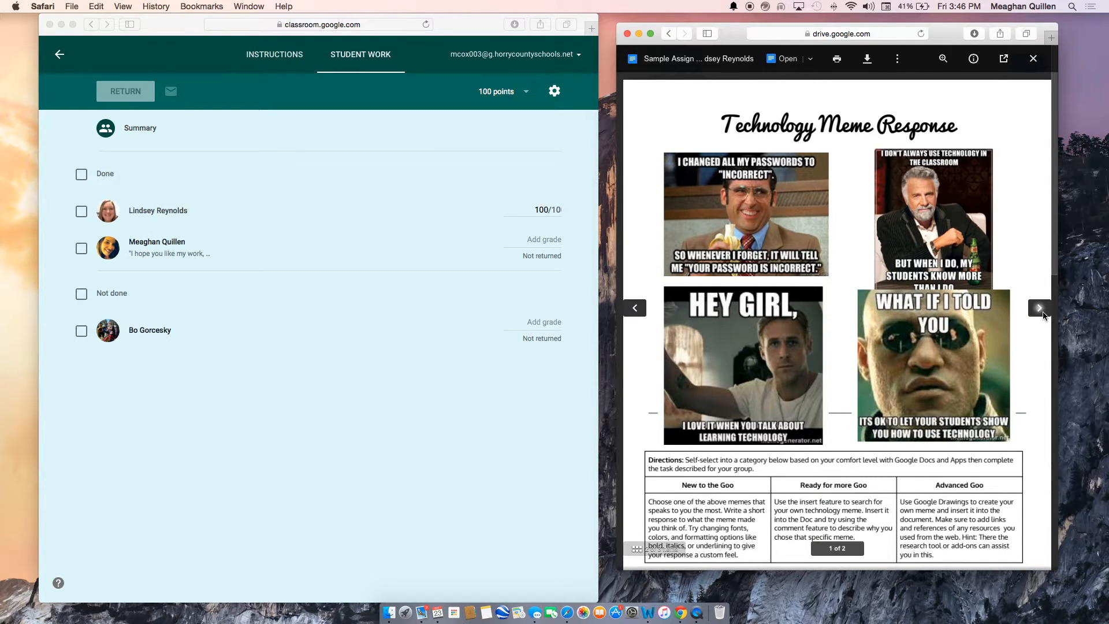
{"action": "left_click", "coordinate": [1043, 313]}
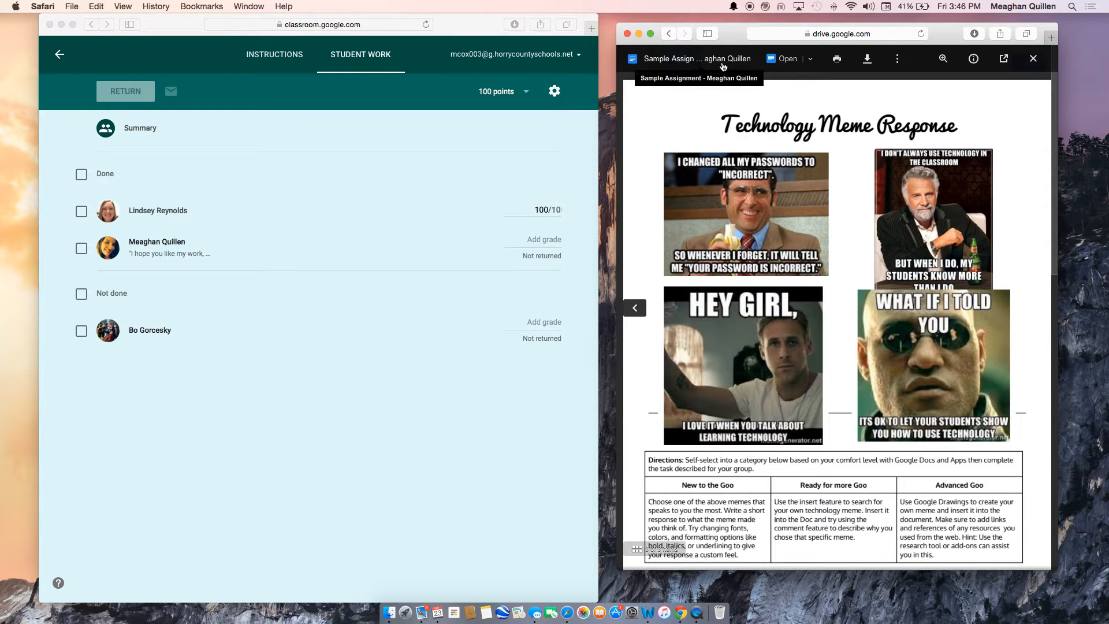
Read through both pages of the previewed third document and enter a grade of 100 for that student in Classroom
{"action": "scroll", "coordinate": [802, 450], "scroll_direction": "down", "scroll_amount": 8}
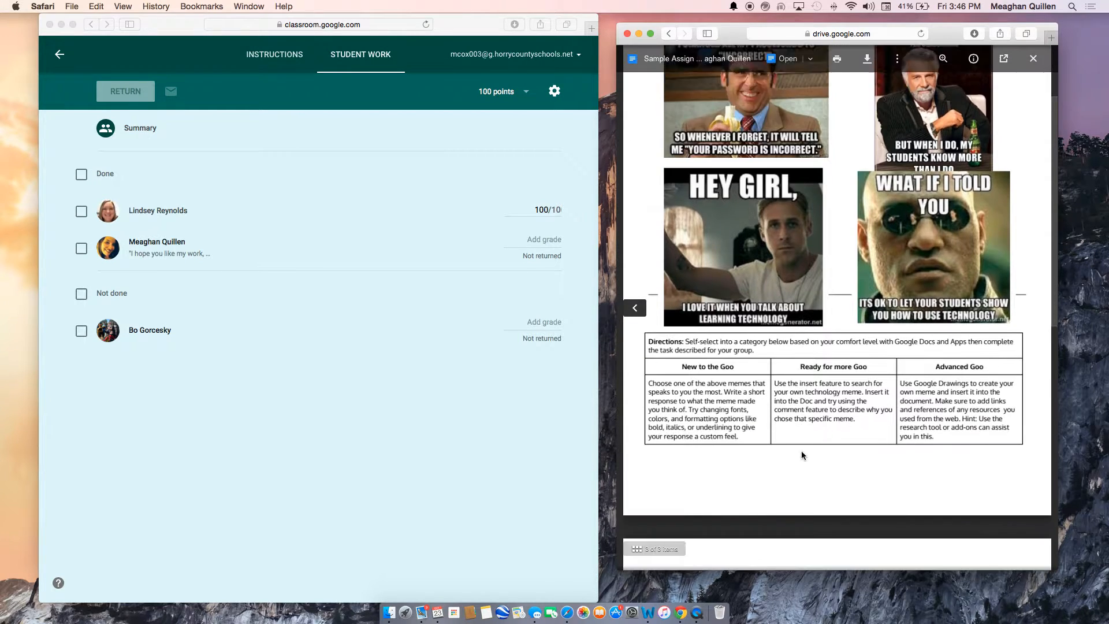
{"action": "scroll", "coordinate": [802, 451], "scroll_direction": "down", "scroll_amount": 4}
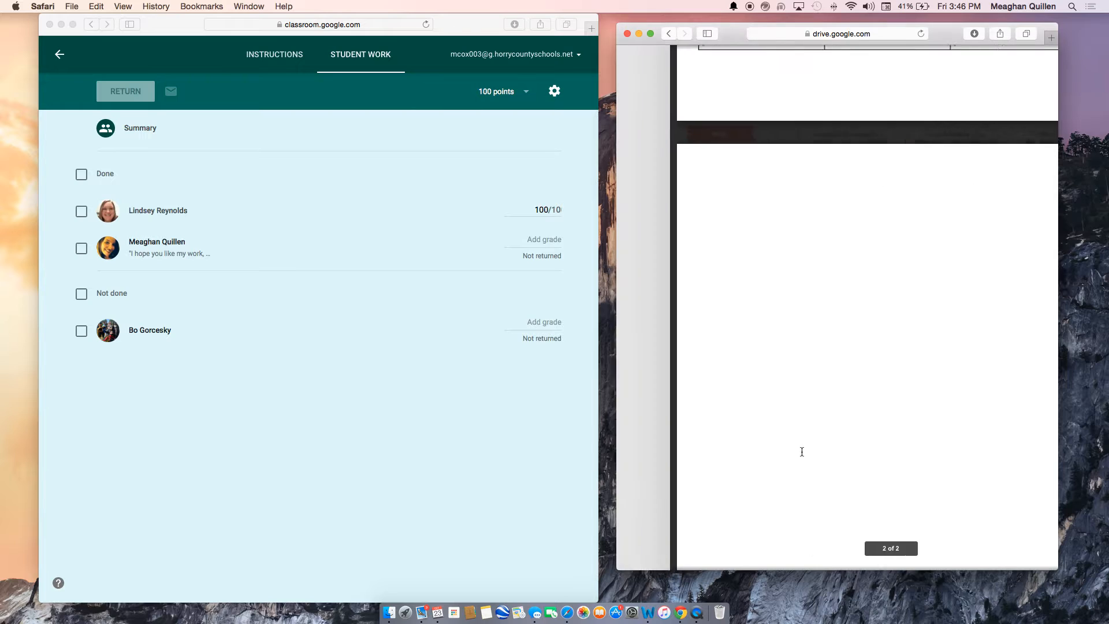
{"action": "scroll", "coordinate": [801, 451], "scroll_direction": "up", "scroll_amount": 12}
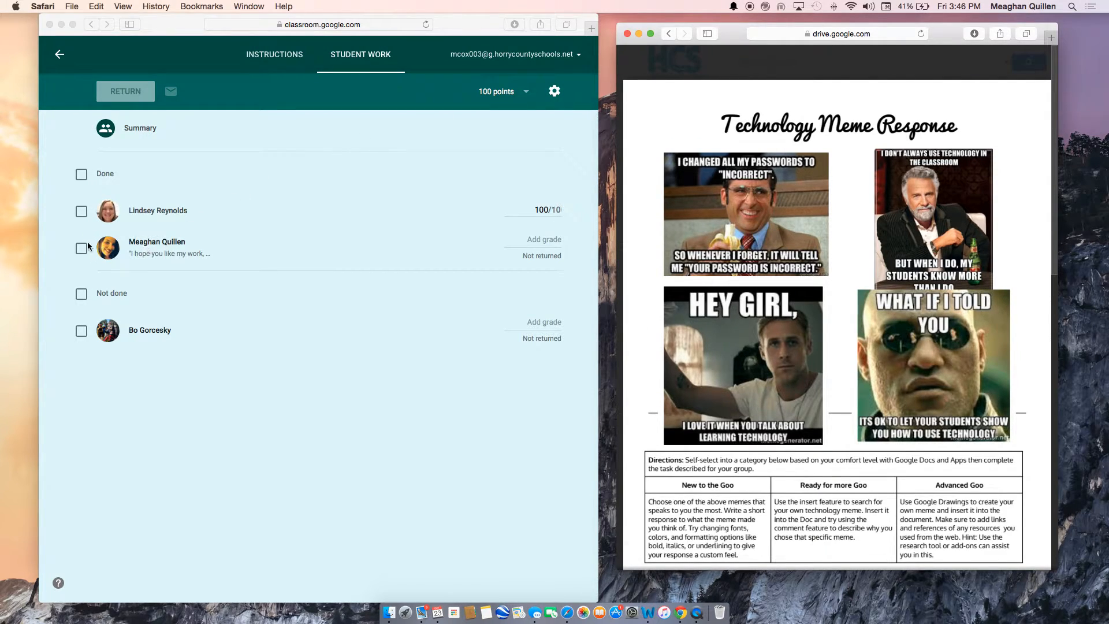
{"action": "left_click", "coordinate": [542, 239]}
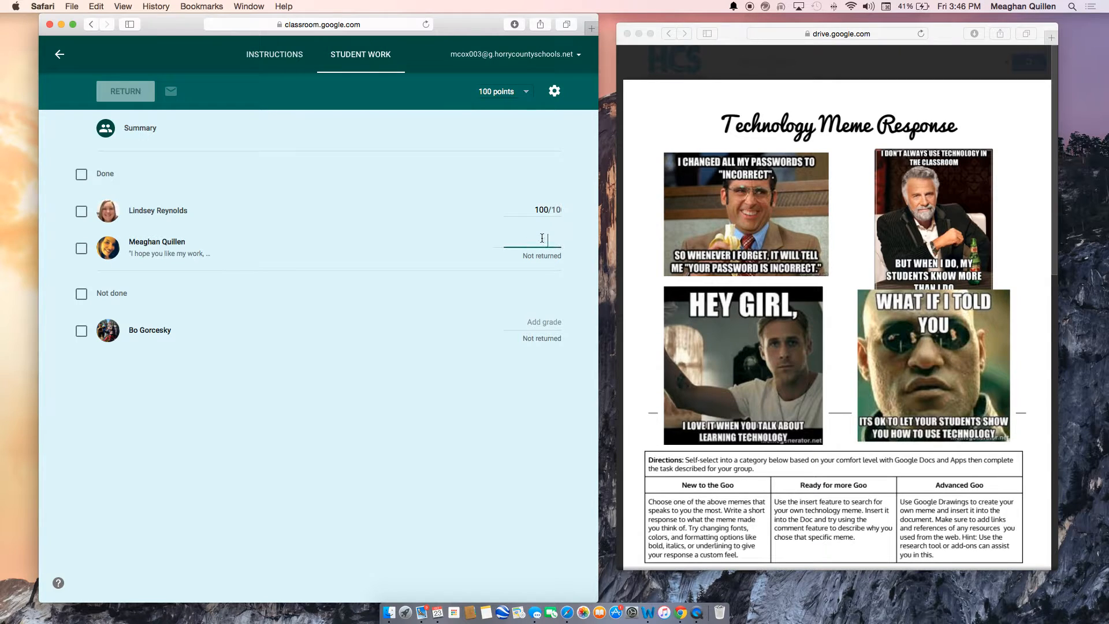
{"action": "type", "text": "100/10"}
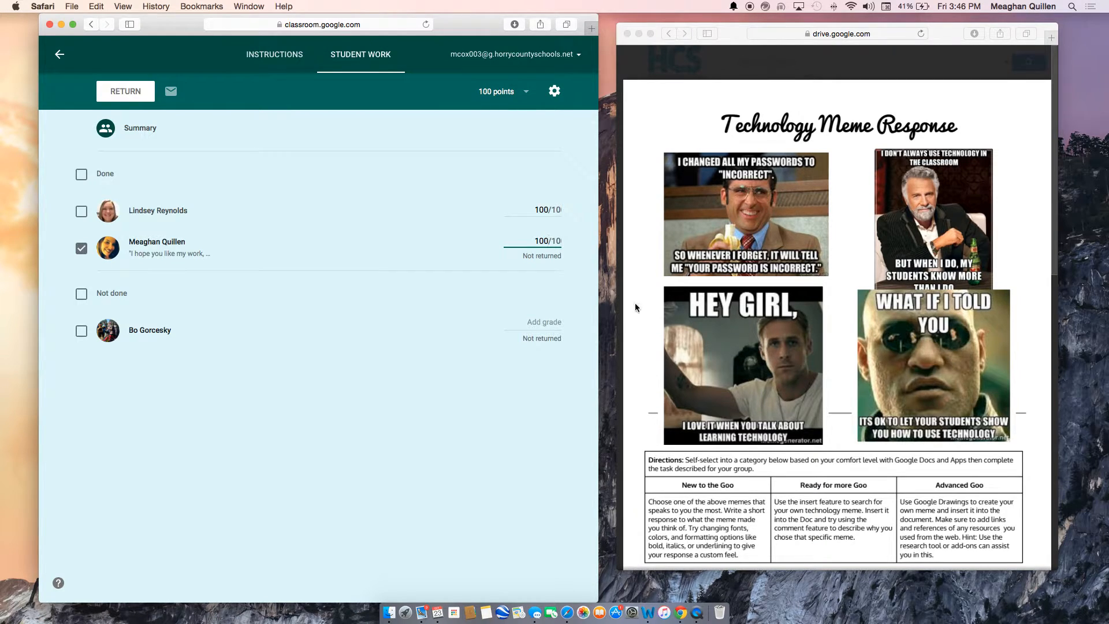
Open the newly graded student's submission and post the private comment "Great! I am glad you liked it!"
{"action": "left_click", "coordinate": [189, 257]}
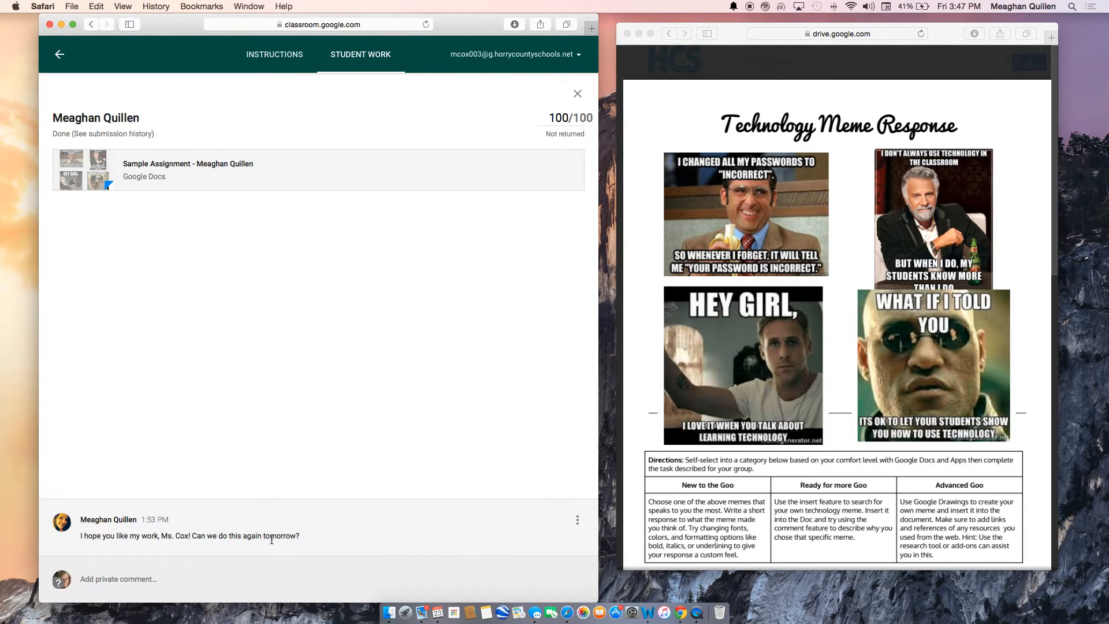
{"action": "left_click", "coordinate": [116, 576]}
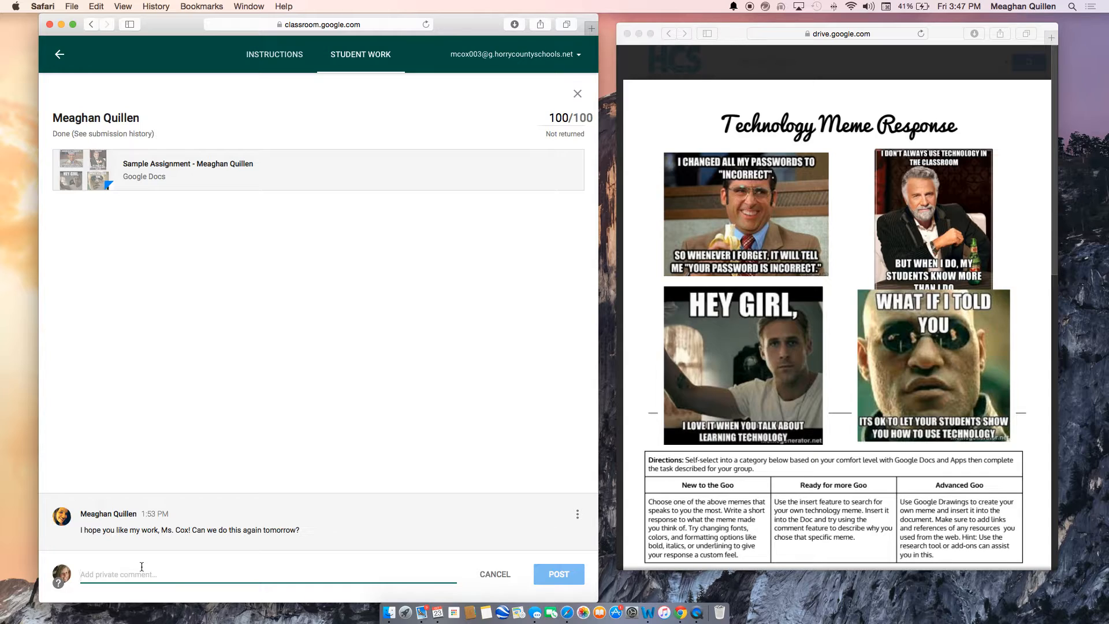
{"action": "type", "text": "Great! I am cgla"}
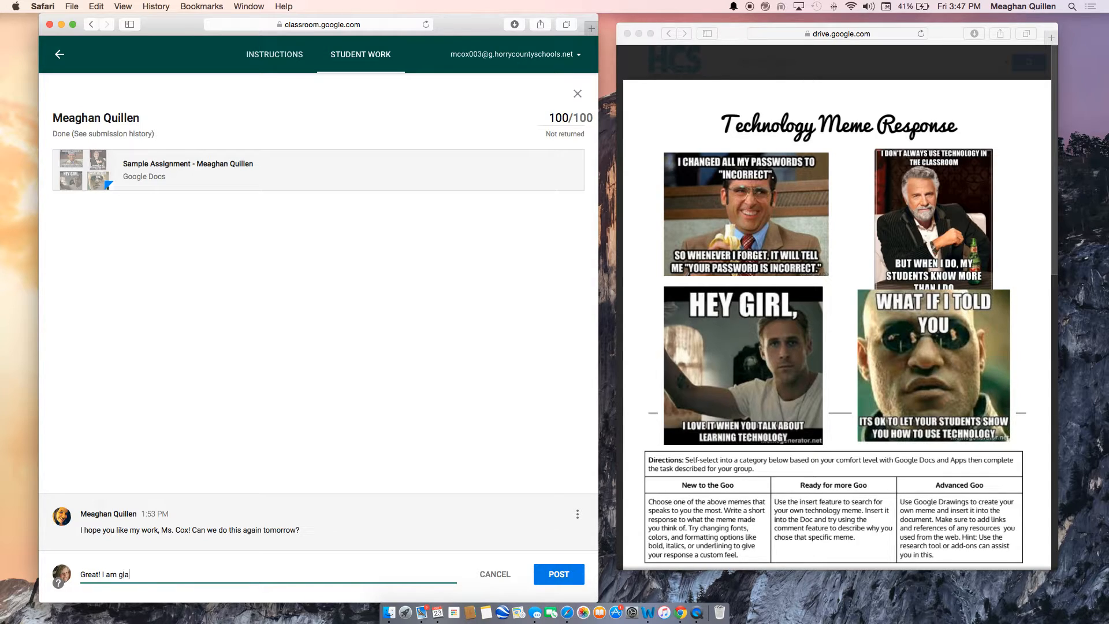
{"action": "type", "text": "d you liked it!"}
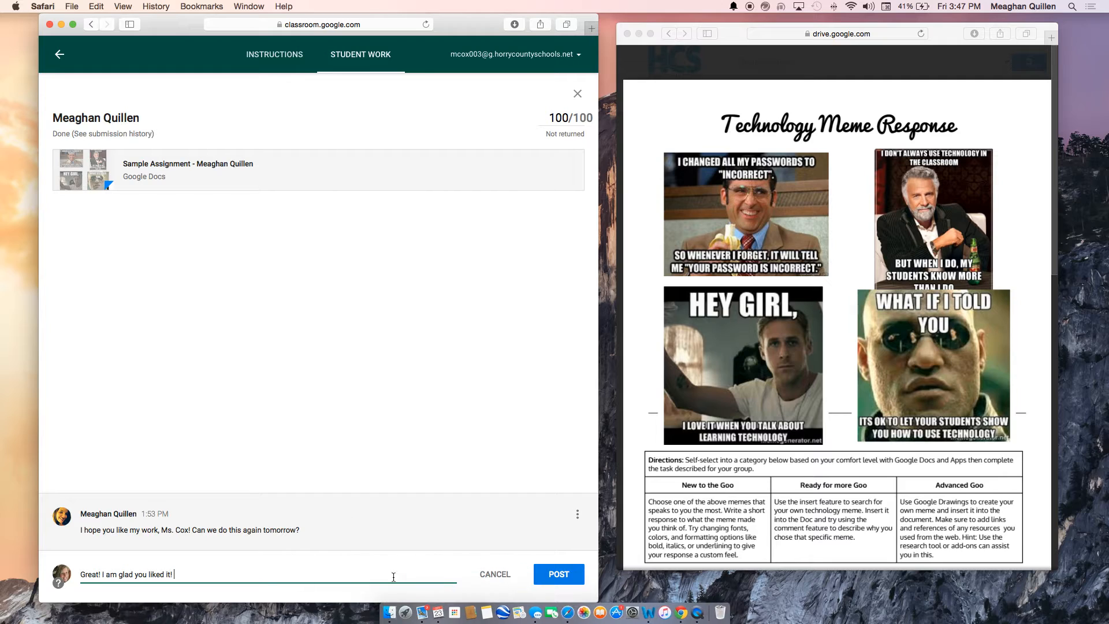
{"action": "left_click", "coordinate": [553, 575]}
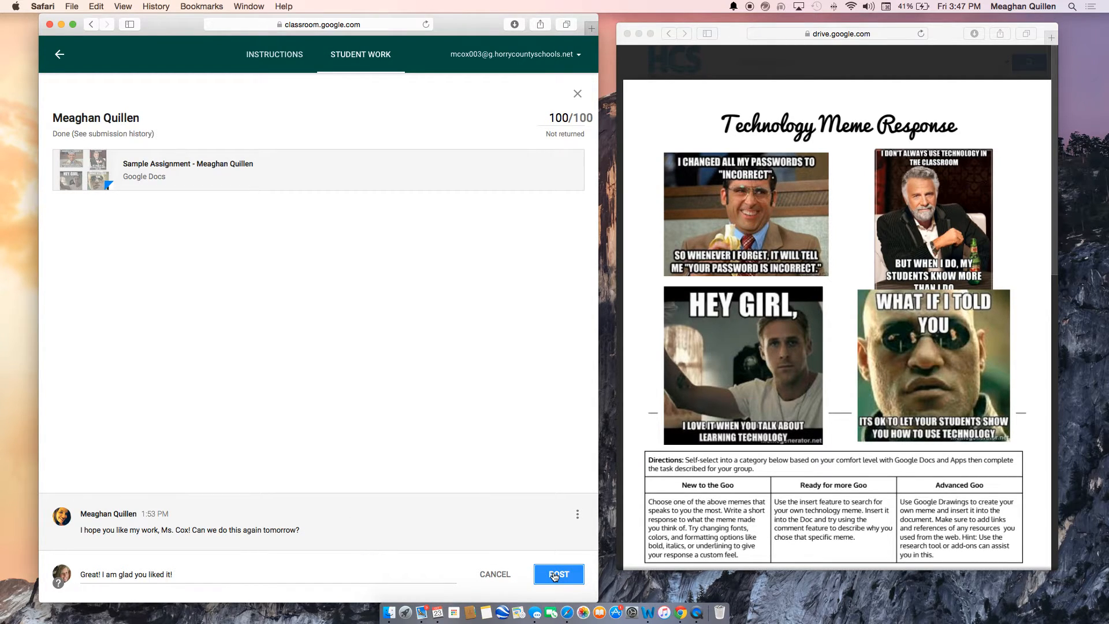
{"action": "left_click", "coordinate": [553, 575]}
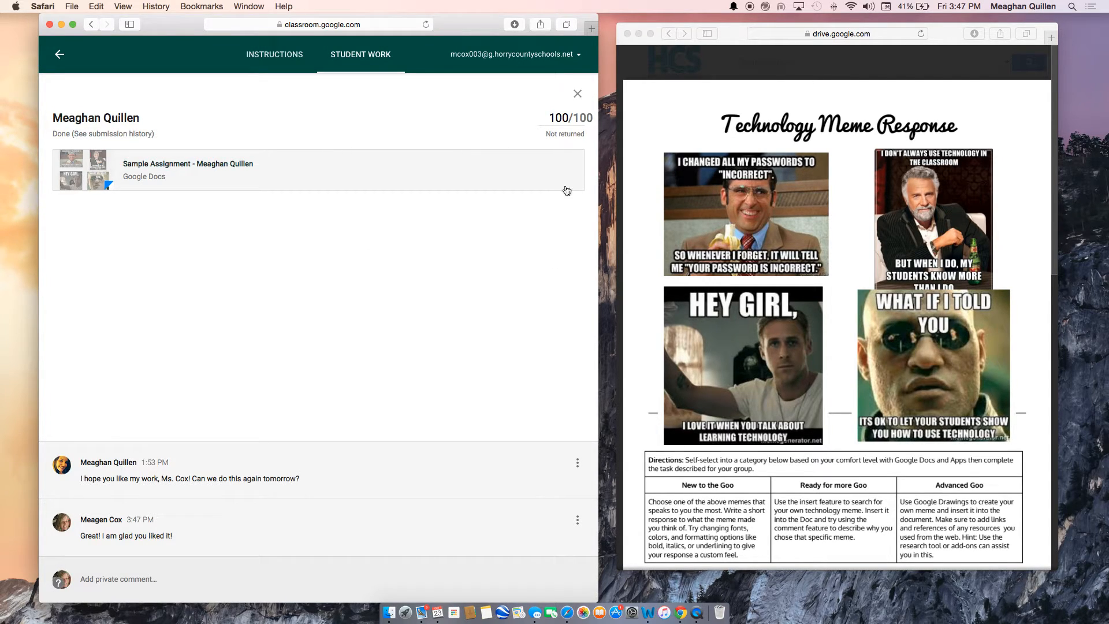
Reopen Day 1 Technology Memes from the class stream, show all submissions in its summary, and close the summary
{"action": "double_click", "coordinate": [570, 136]}
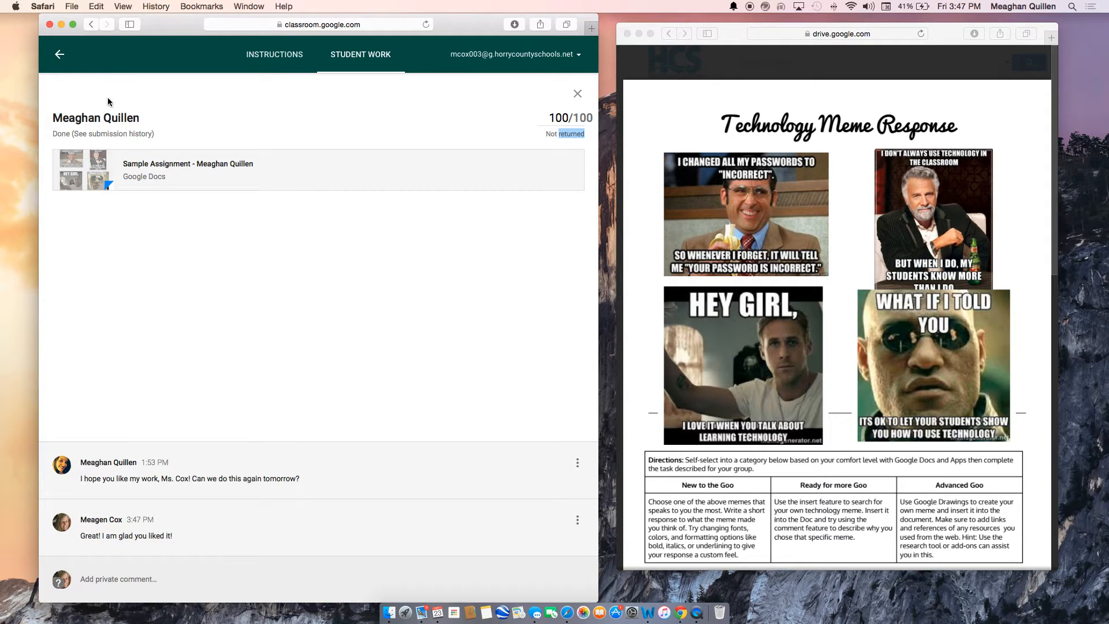
{"action": "left_click", "coordinate": [60, 57]}
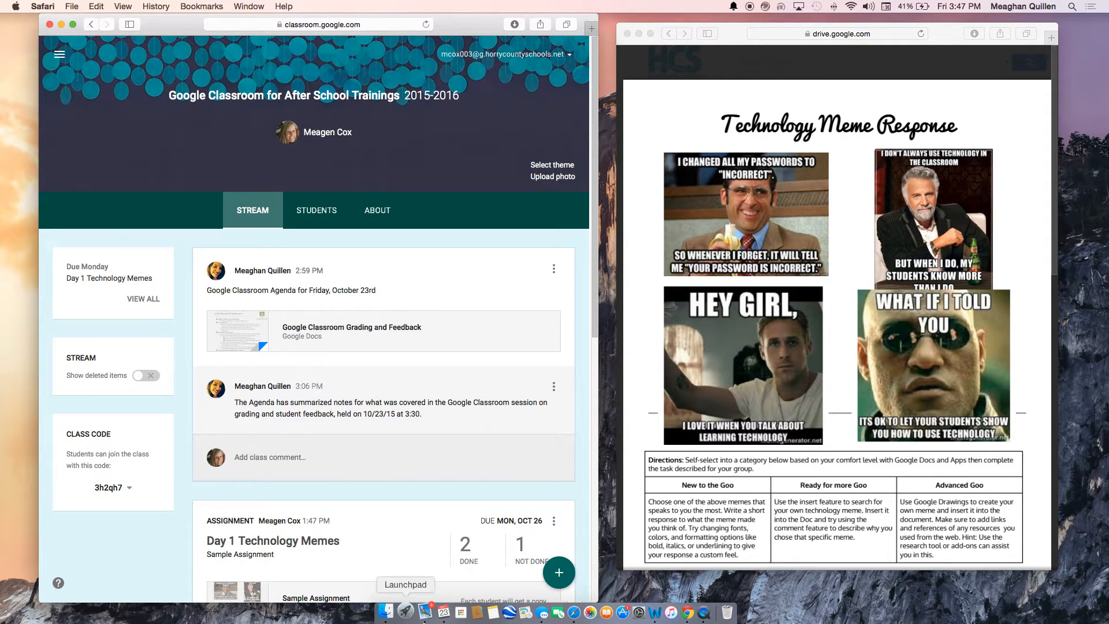
{"action": "left_click", "coordinate": [464, 547]}
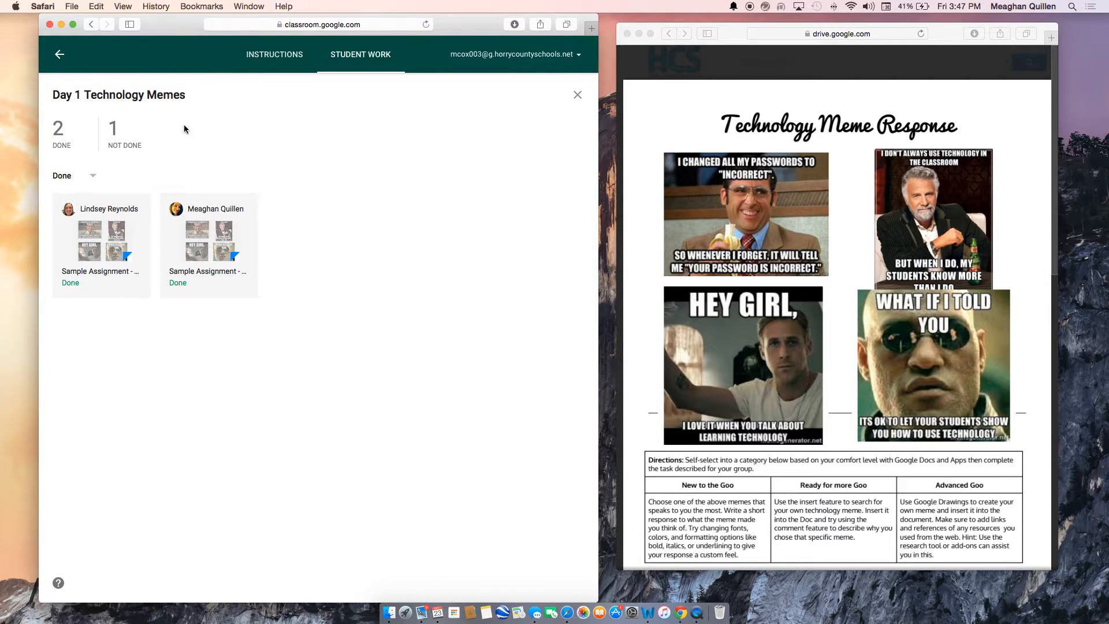
{"action": "left_click", "coordinate": [89, 176]}
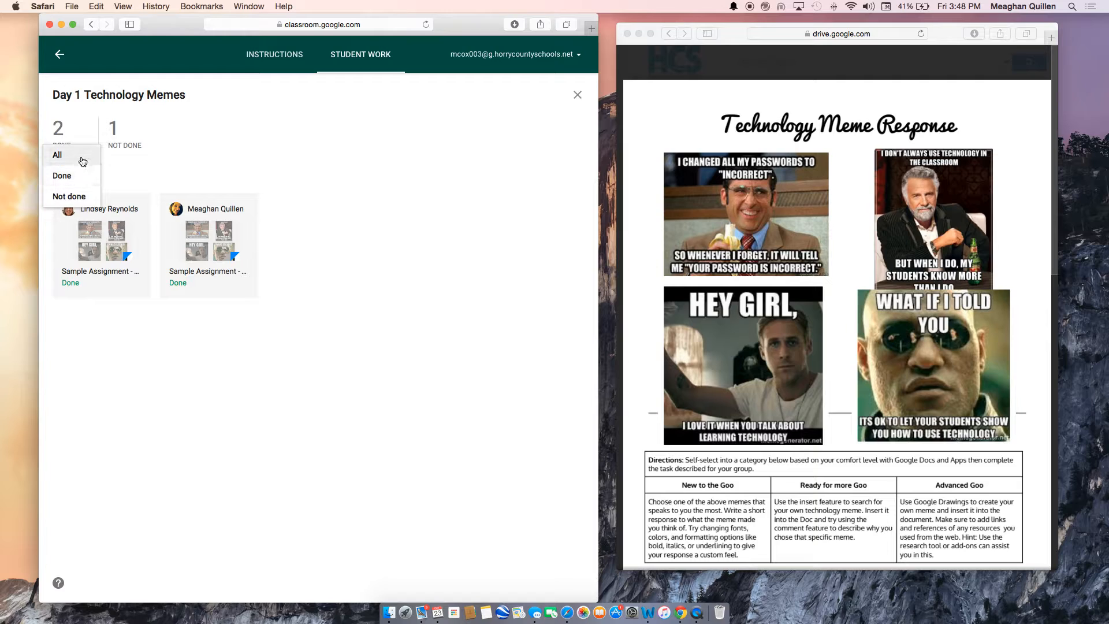
{"action": "left_click", "coordinate": [81, 157]}
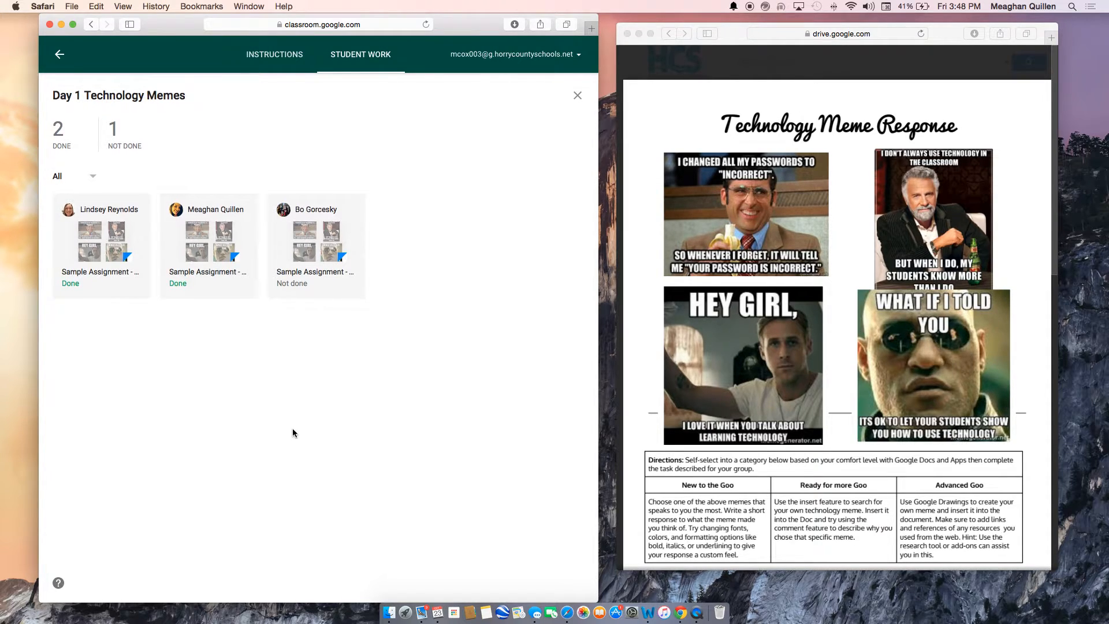
{"action": "left_click", "coordinate": [578, 96]}
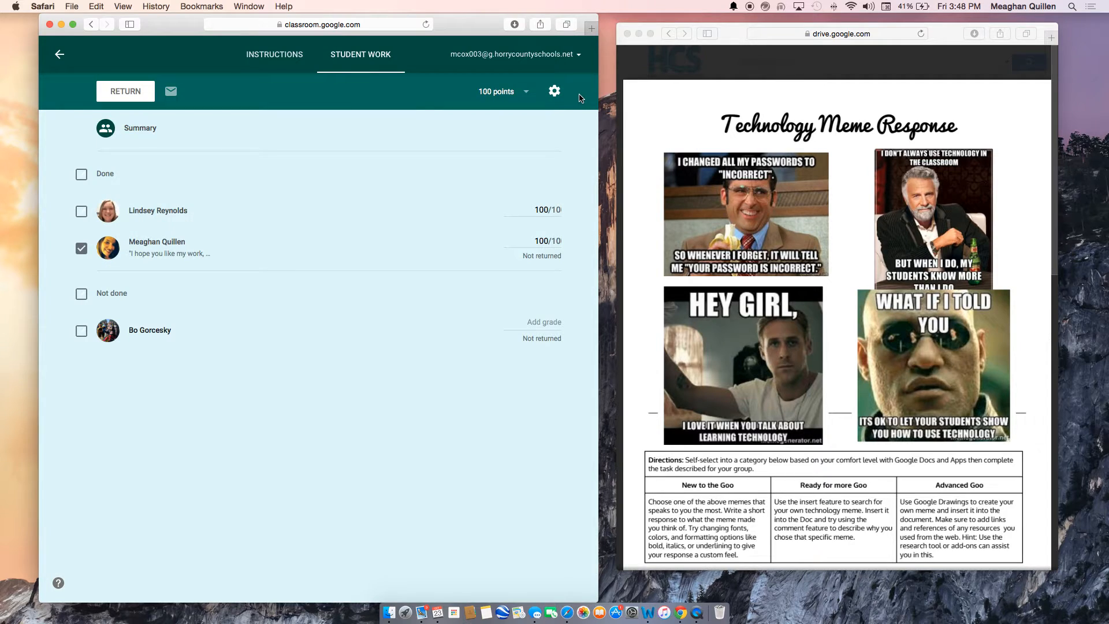
Include the first Done student in the selection and return the graded work with the 100 grade
{"action": "left_click", "coordinate": [81, 212]}
{"action": "left_click", "coordinate": [140, 95]}
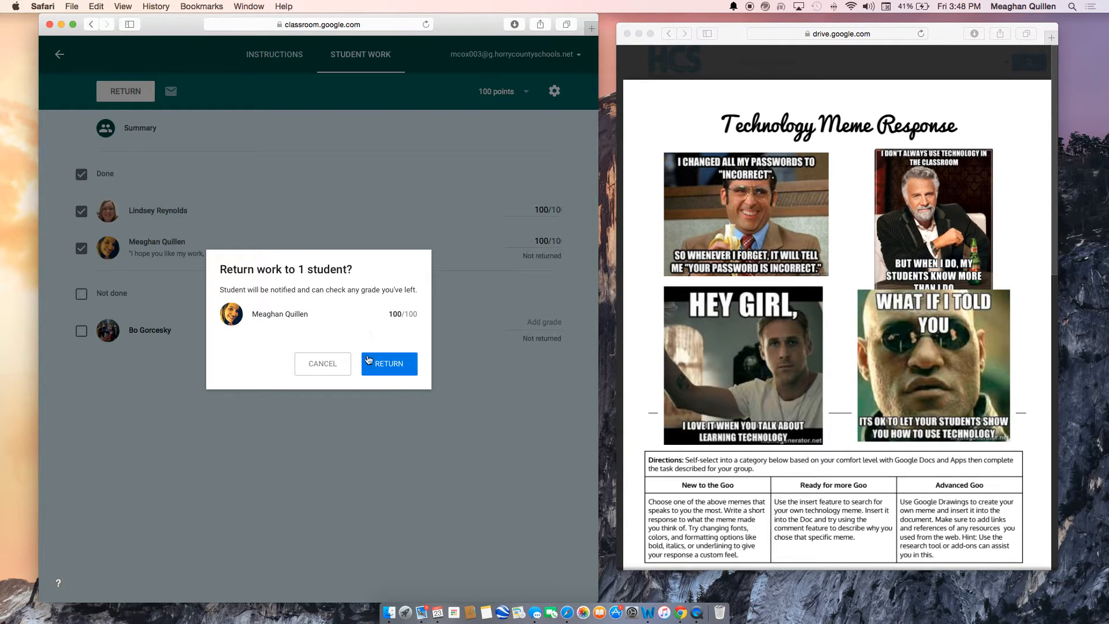
{"action": "left_click", "coordinate": [398, 371]}
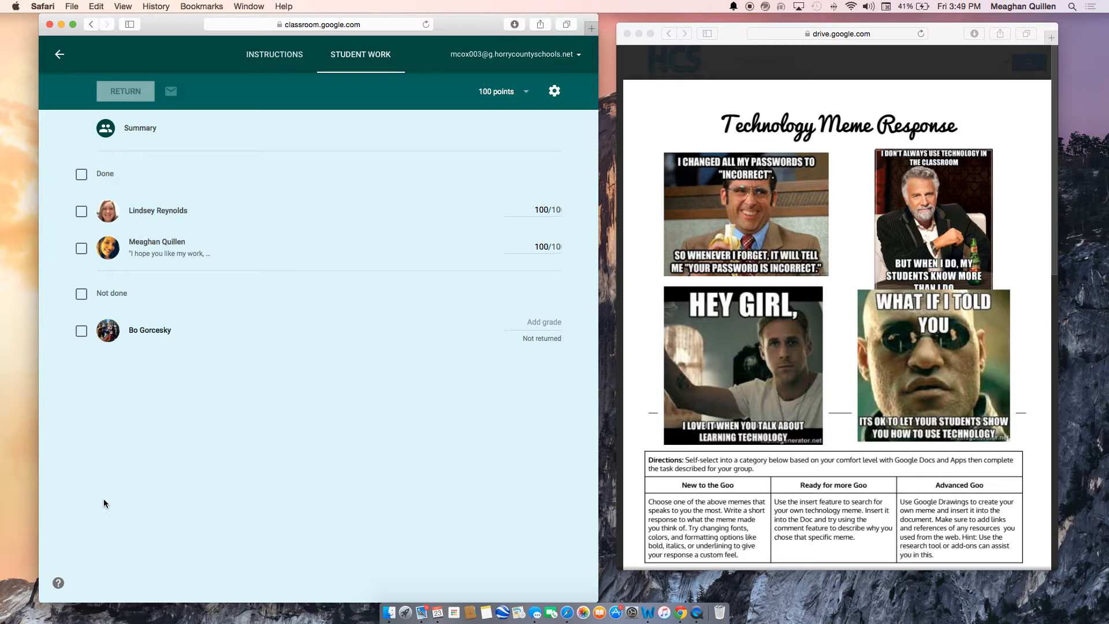
Shift the Drive and Classroom windows and widen the Classroom window to nearly the full screen width
{"action": "left_click_drag", "start_coordinate": [729, 28], "coordinate": [765, 30]}
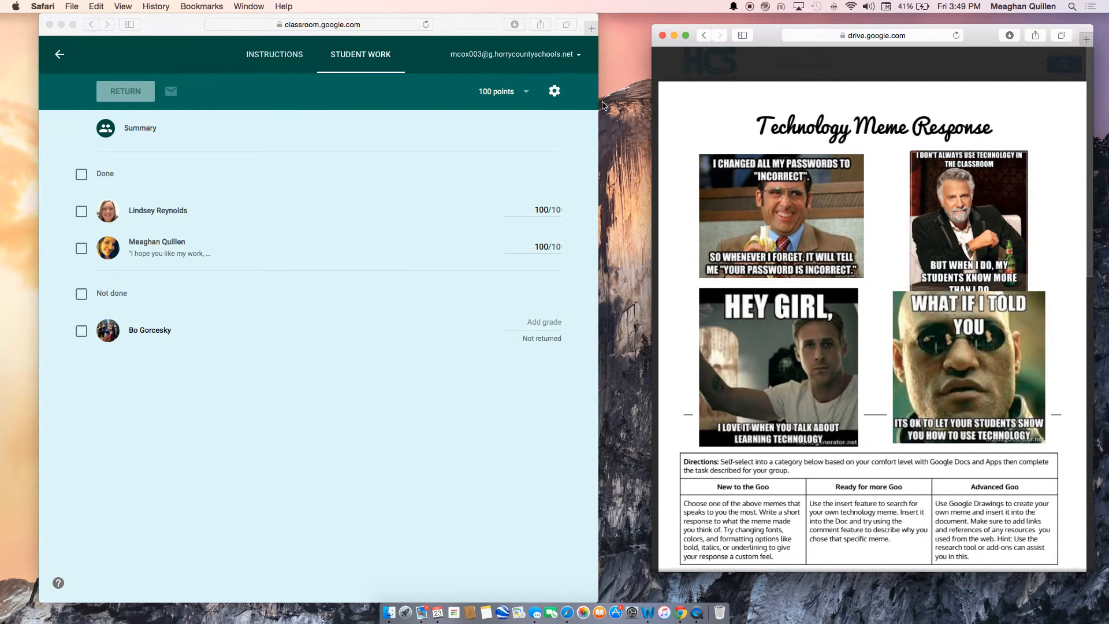
{"action": "left_click_drag", "start_coordinate": [584, 21], "coordinate": [604, 23]}
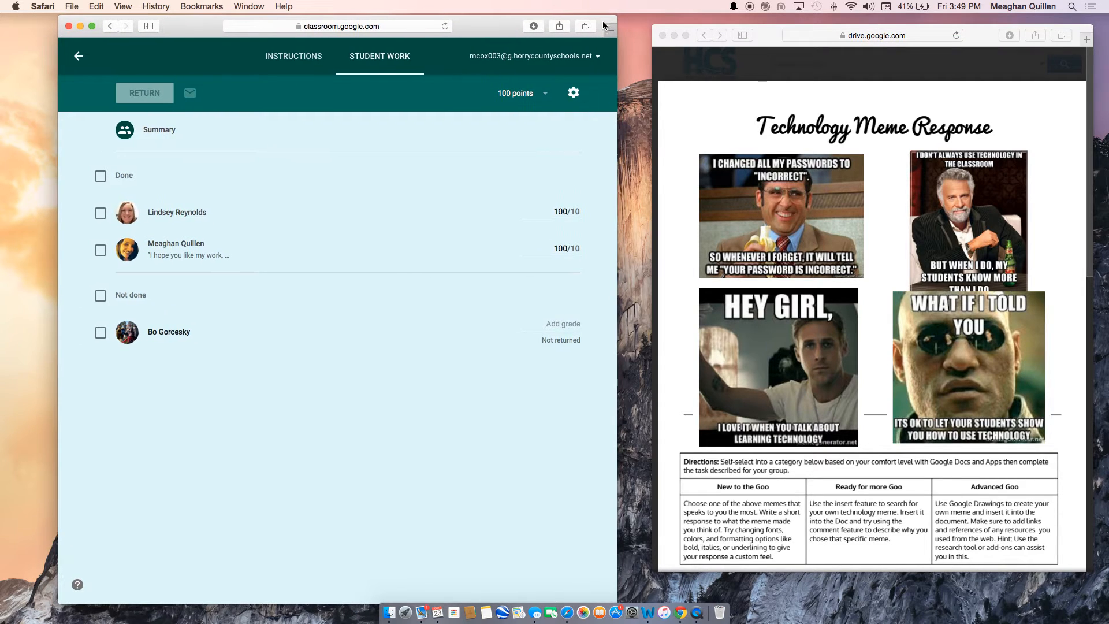
{"action": "left_click", "coordinate": [610, 31]}
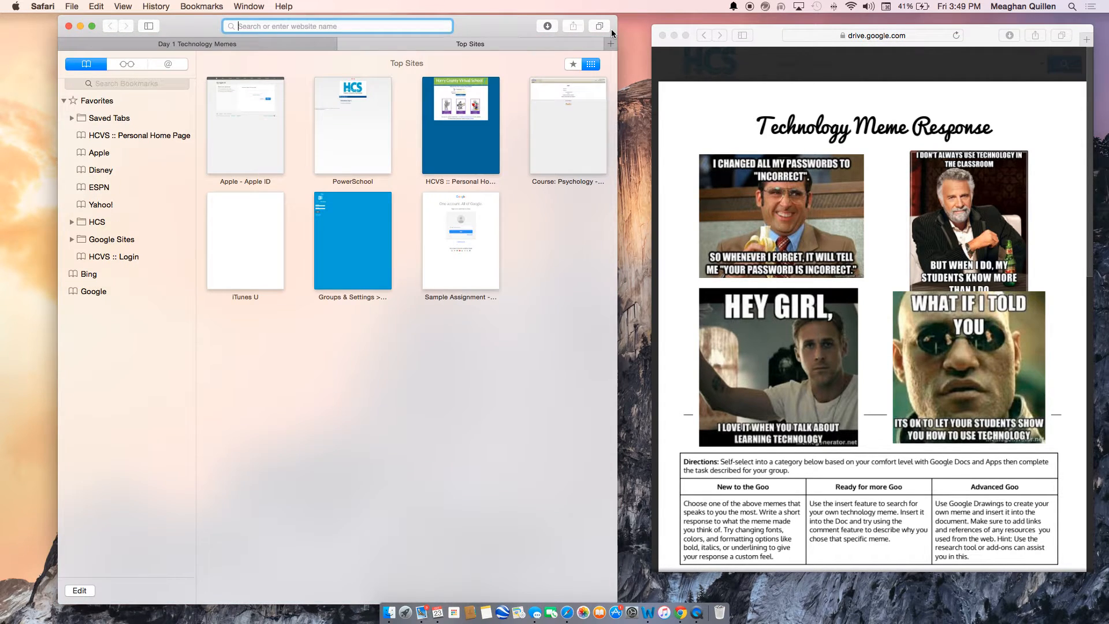
{"action": "left_click", "coordinate": [277, 44]}
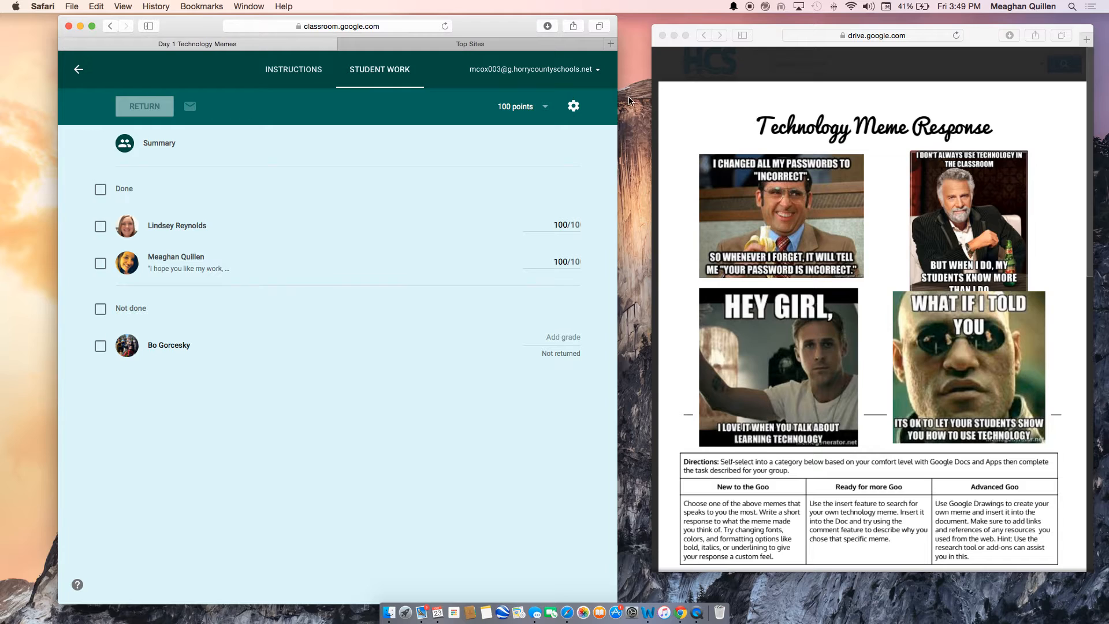
{"action": "left_click_drag", "start_coordinate": [618, 86], "coordinate": [1087, 133]}
{"action": "left_click_drag", "start_coordinate": [922, 32], "coordinate": [919, 32]}
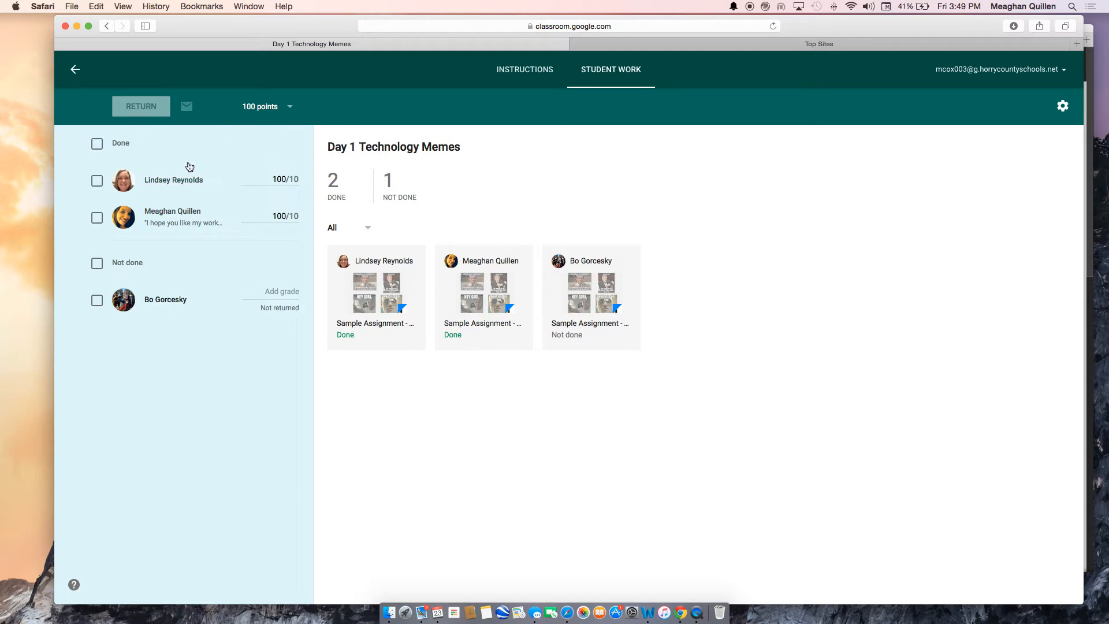
Change the first Done student's grade on Day 1 Technology Memes to 90
{"action": "left_click", "coordinate": [278, 179]}
{"action": "left_click", "coordinate": [281, 176]}
{"action": "key", "text": "BackSpace"}
{"action": "key", "text": "BackSpace"}
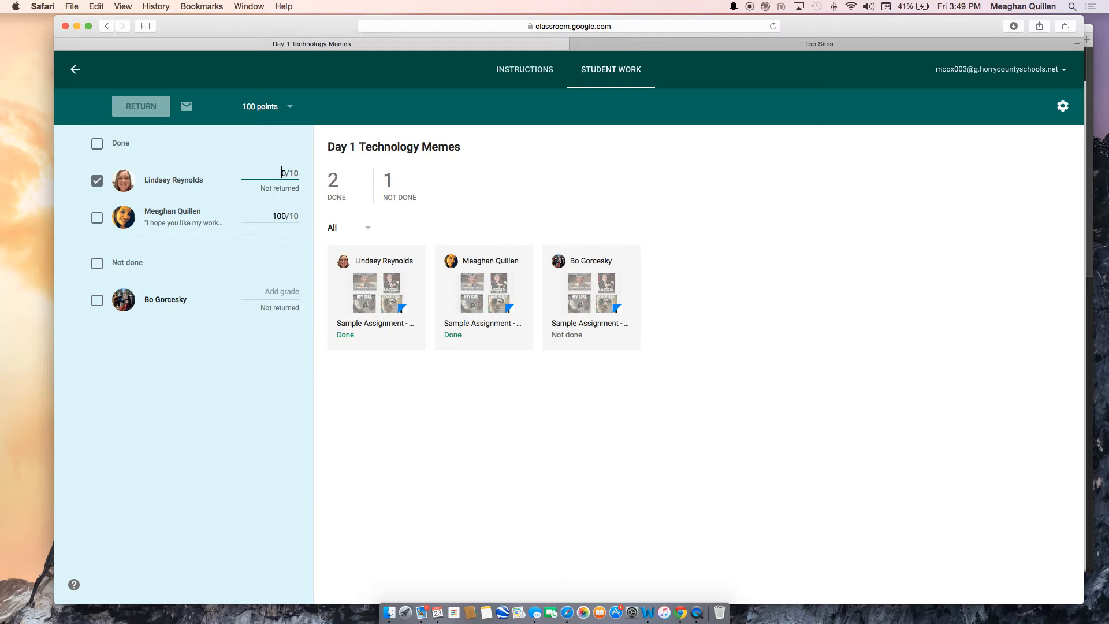
{"action": "key", "text": "Delete"}
{"action": "type", "text": "90"}
Change the second Done student's grade on Day 1 Technology Memes to 85
{"action": "left_click", "coordinate": [282, 219]}
{"action": "key", "text": "BackSpace"}
{"action": "key", "text": "BackSpace"}
{"action": "key", "text": "BackSpace"}
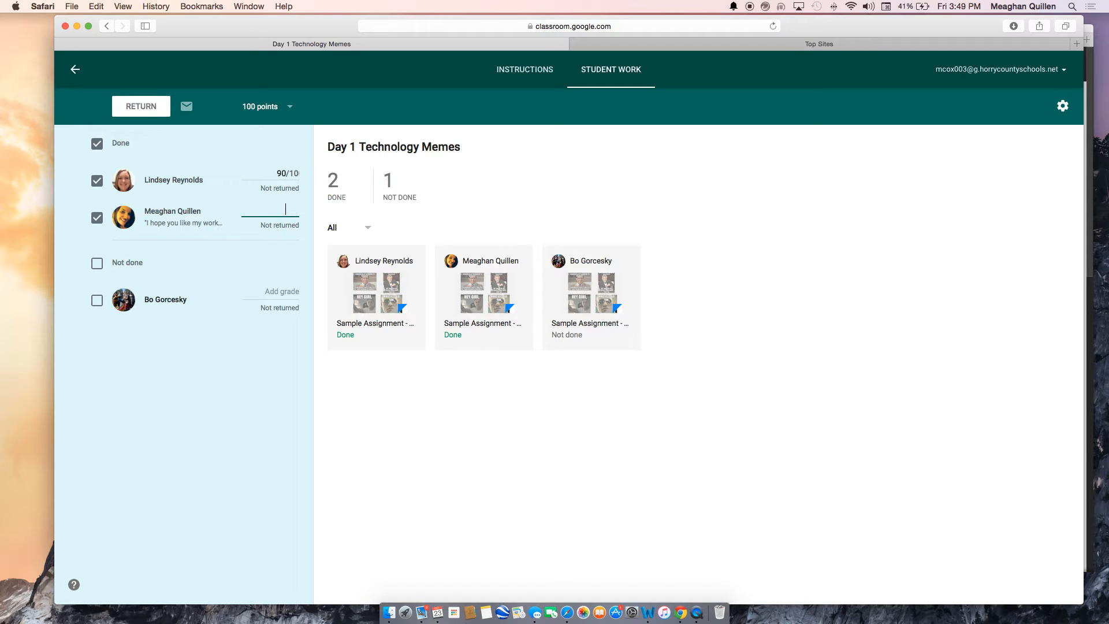
{"action": "type", "text": "85/10"}
Open the first Done student's submission details to view the grade and return status
{"action": "left_click", "coordinate": [283, 186]}
{"action": "left_click", "coordinate": [223, 185]}
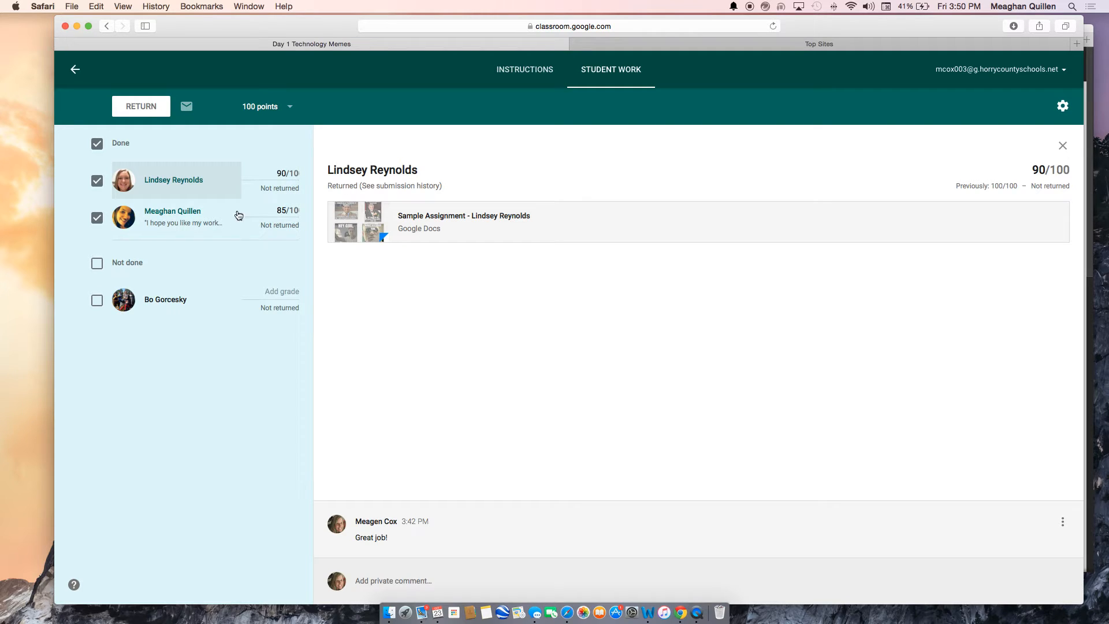
Return the updated Day 1 Technology Memes grades of 90 and 85 to the two Done students
{"action": "left_click", "coordinate": [151, 109]}
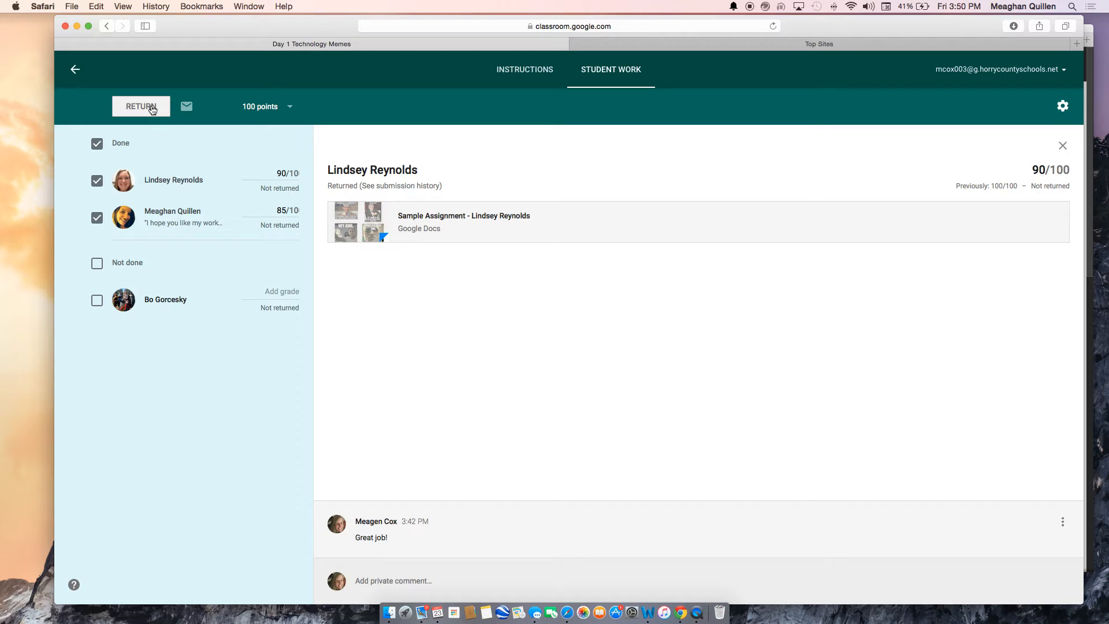
{"action": "left_click", "coordinate": [152, 109]}
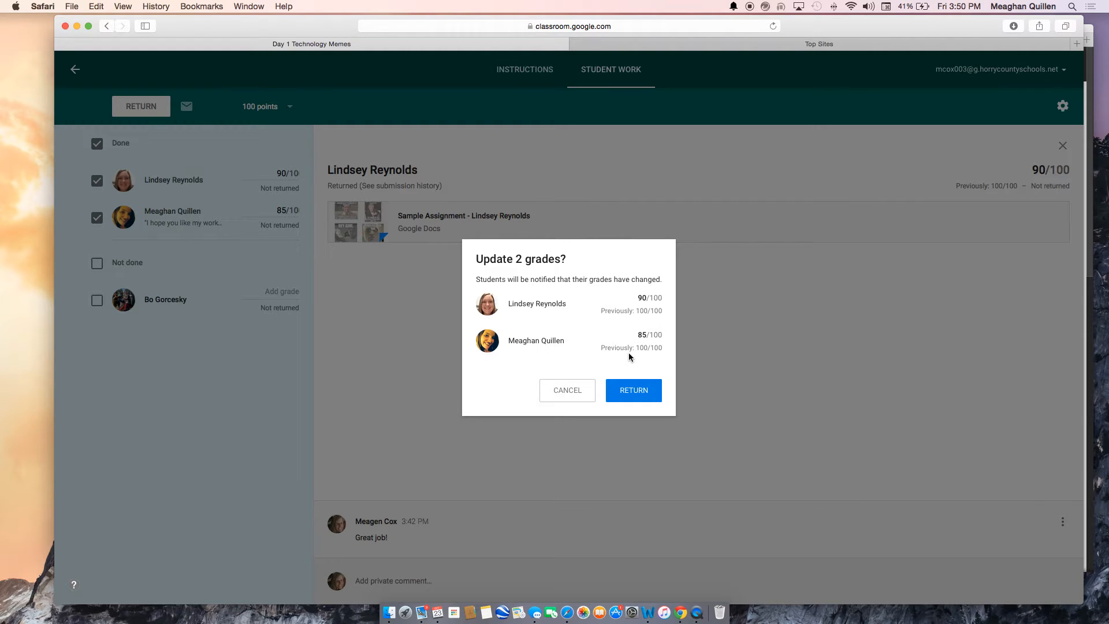
{"action": "left_click", "coordinate": [635, 391]}
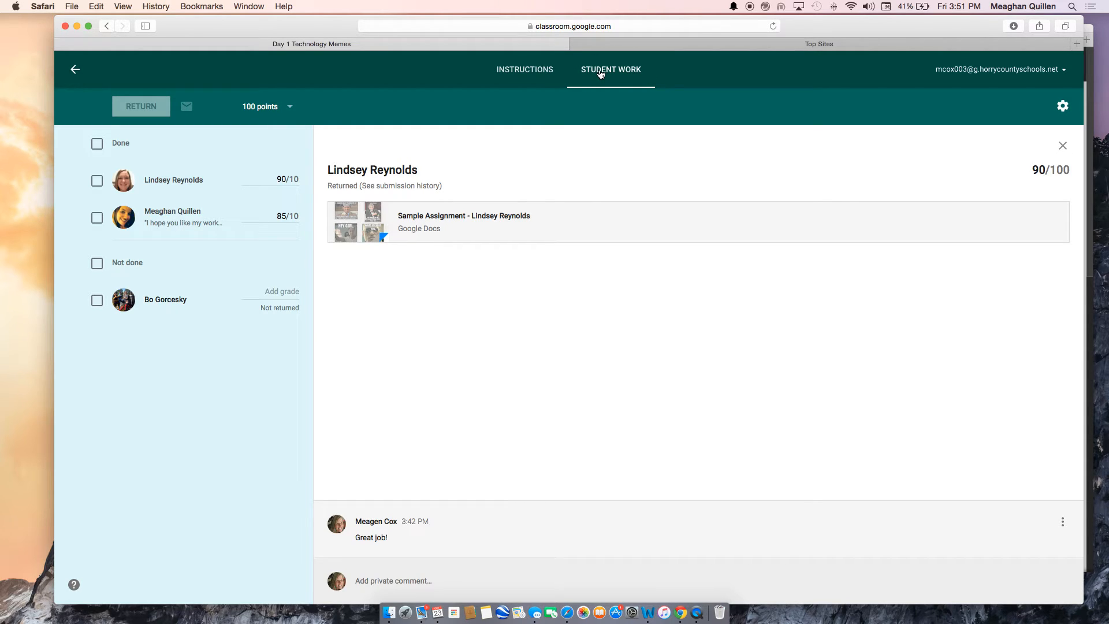
Post the class comment "Great job students! We will do this again tomorrow!" on the Day 1 Technology Memes instructions
{"action": "left_click", "coordinate": [543, 71]}
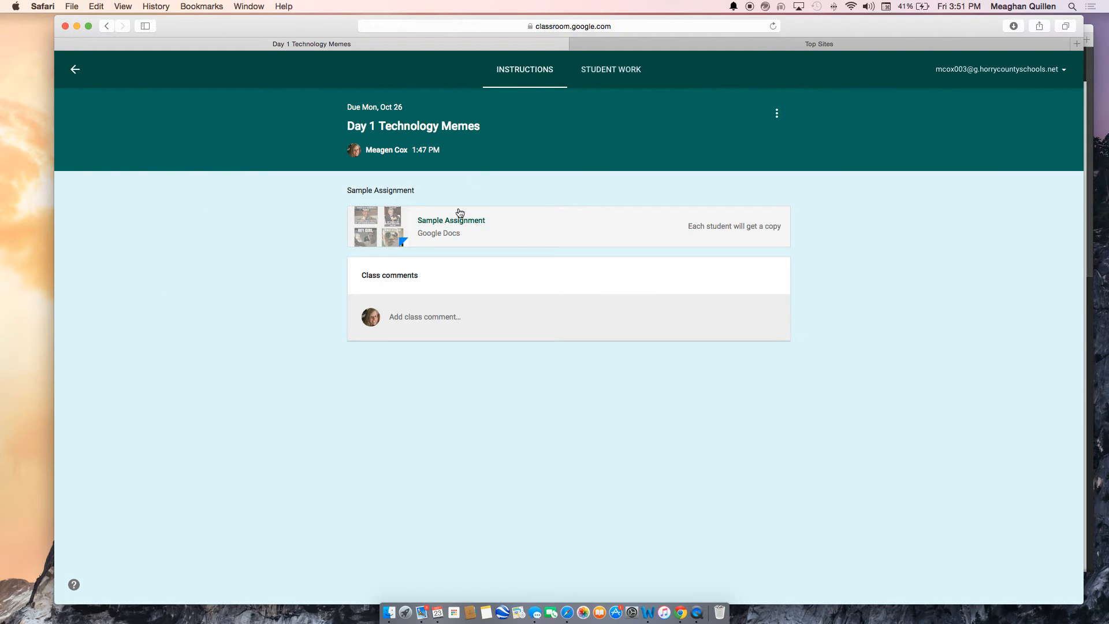
{"action": "left_click", "coordinate": [433, 319]}
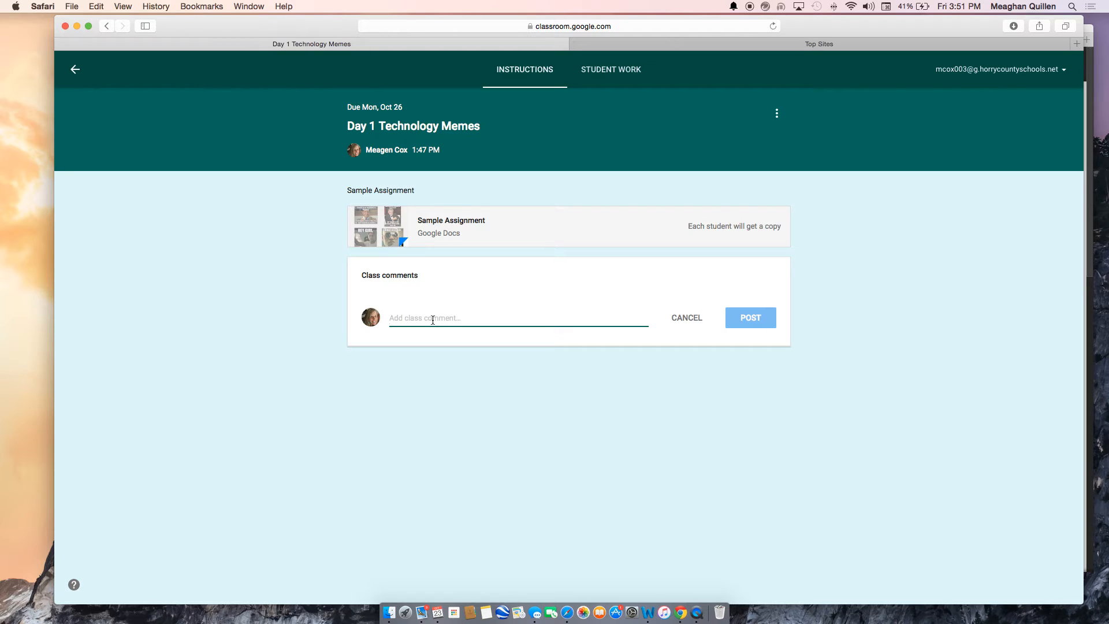
{"action": "type", "text": "Gr"}
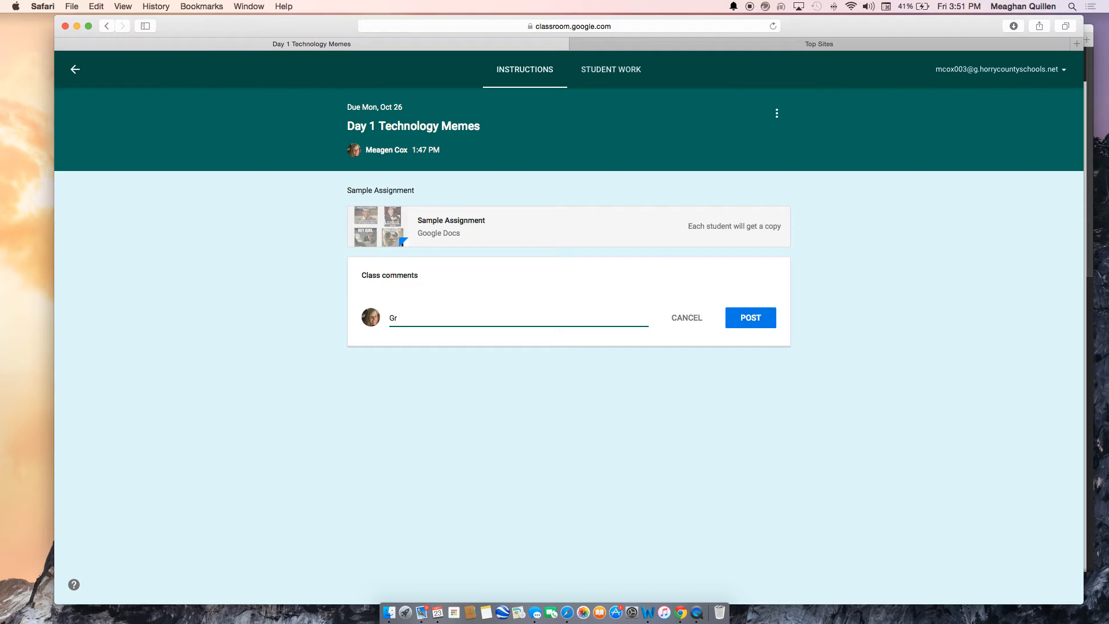
{"action": "type", "text": "eat job students! We will do this again tom"}
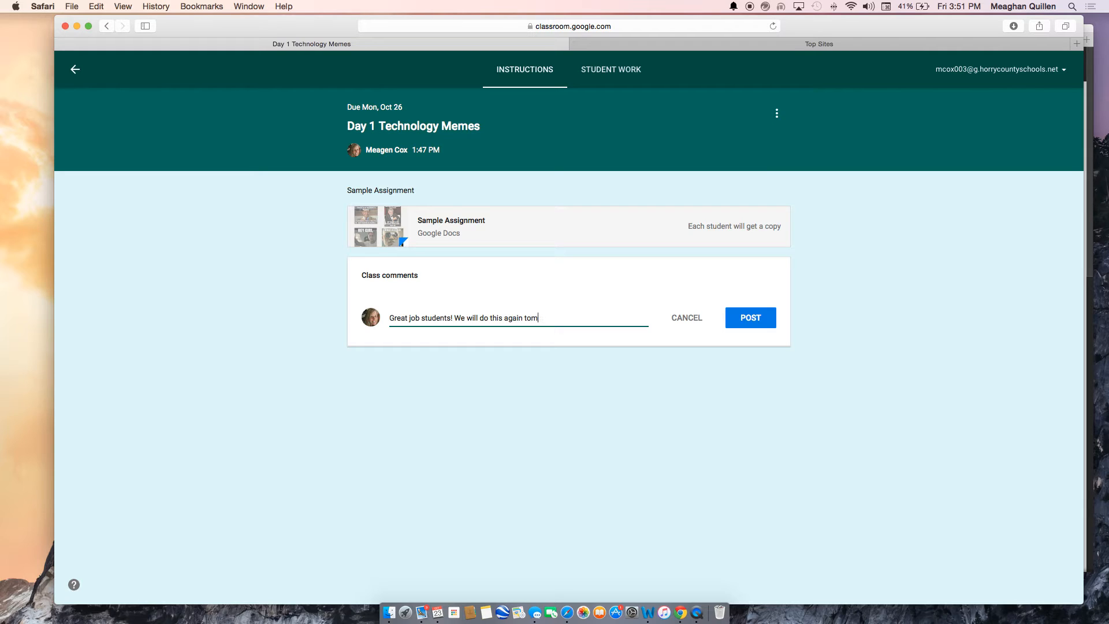
{"action": "type", "text": "orrow!"}
{"action": "left_click", "coordinate": [750, 322]}
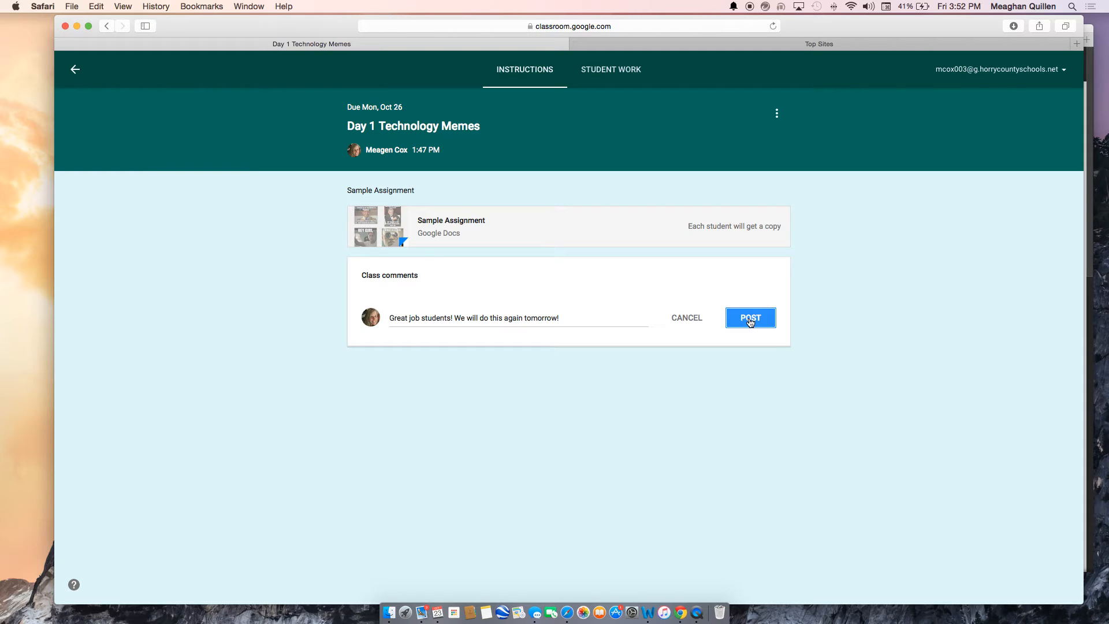
{"action": "left_click", "coordinate": [750, 319]}
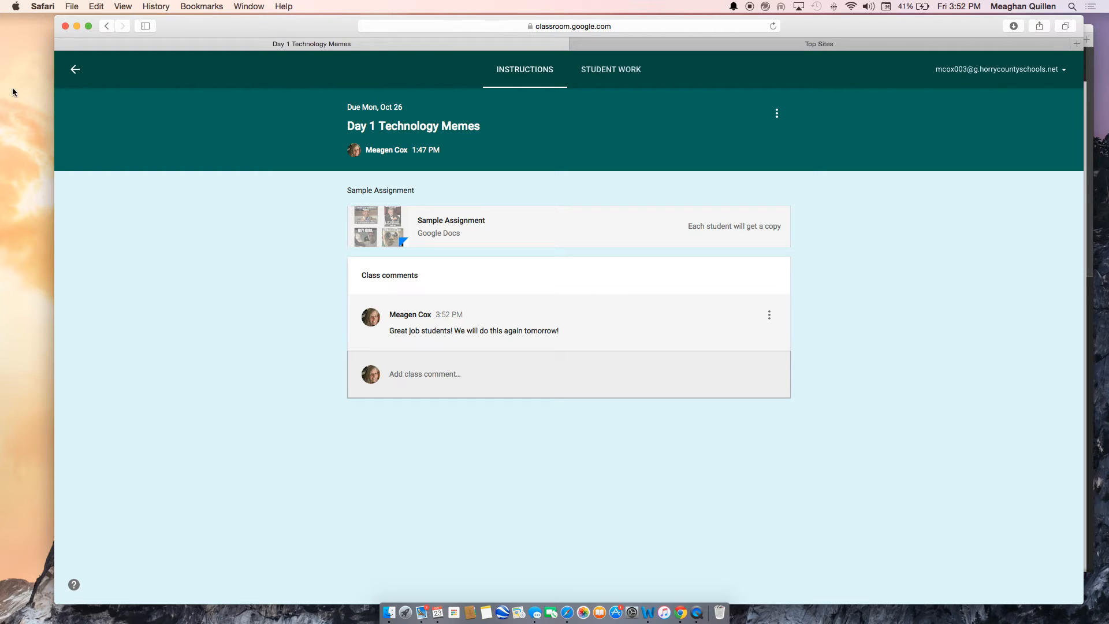
Go back to the class stream and reopen the student work for Day 1 Technology Memes
{"action": "left_click", "coordinate": [76, 70]}
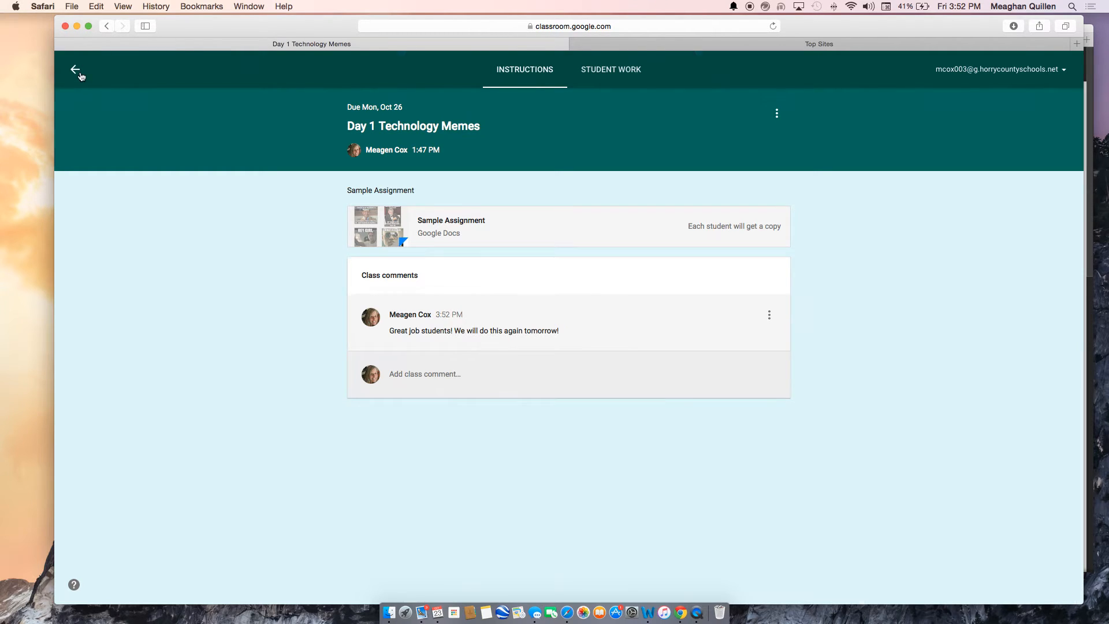
{"action": "scroll", "coordinate": [971, 505], "scroll_direction": "down", "scroll_amount": 1}
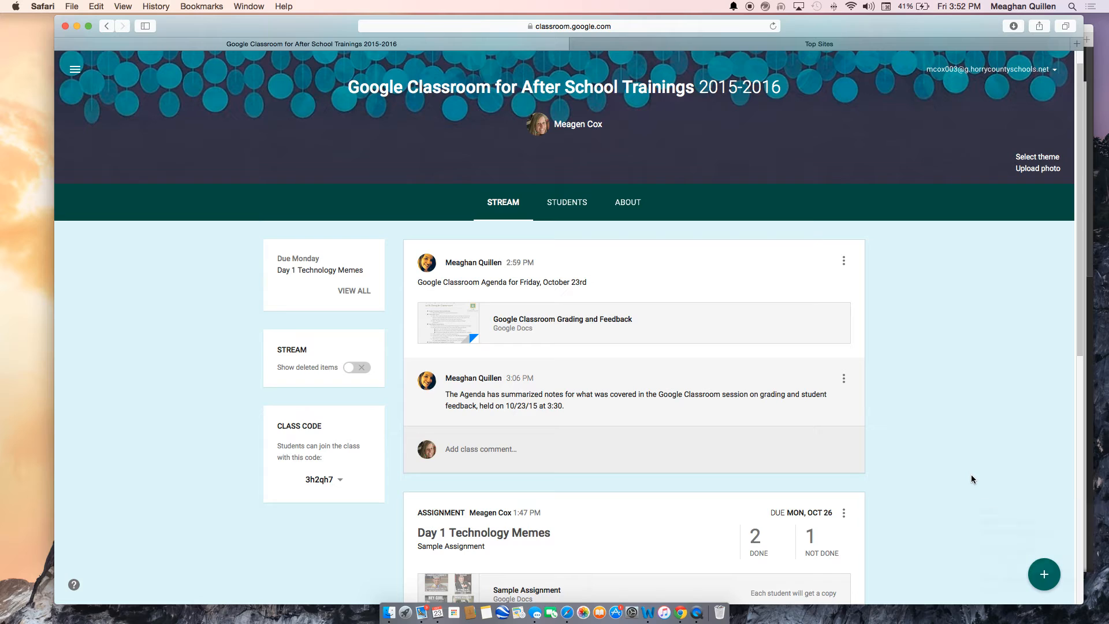
{"action": "scroll", "coordinate": [929, 381], "scroll_direction": "down", "scroll_amount": 4}
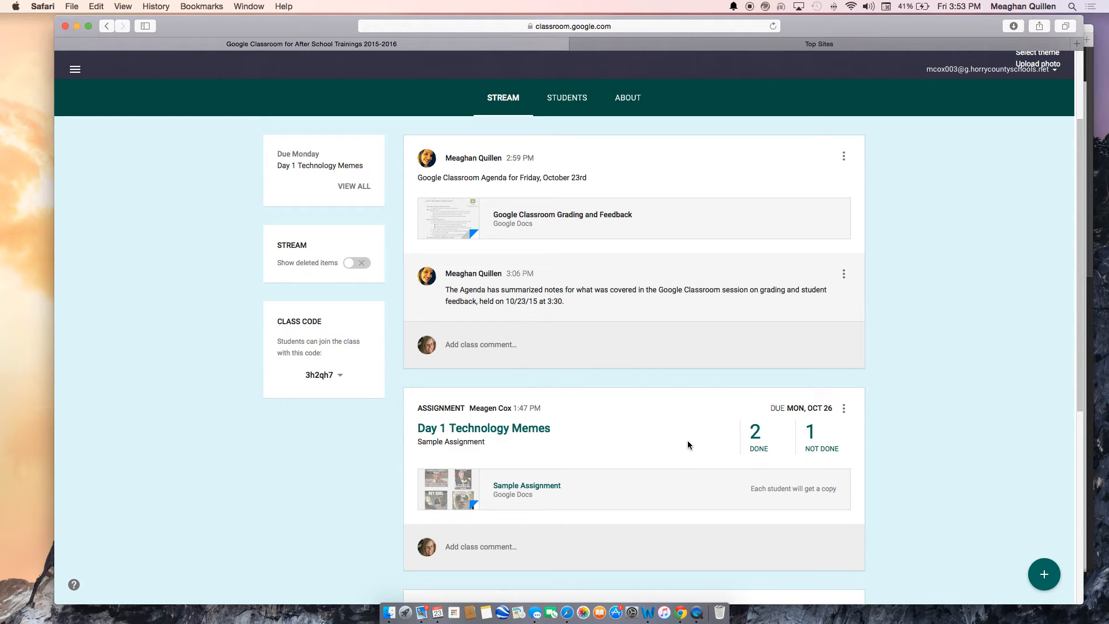
{"action": "scroll", "coordinate": [688, 433], "scroll_direction": "down", "scroll_amount": 2}
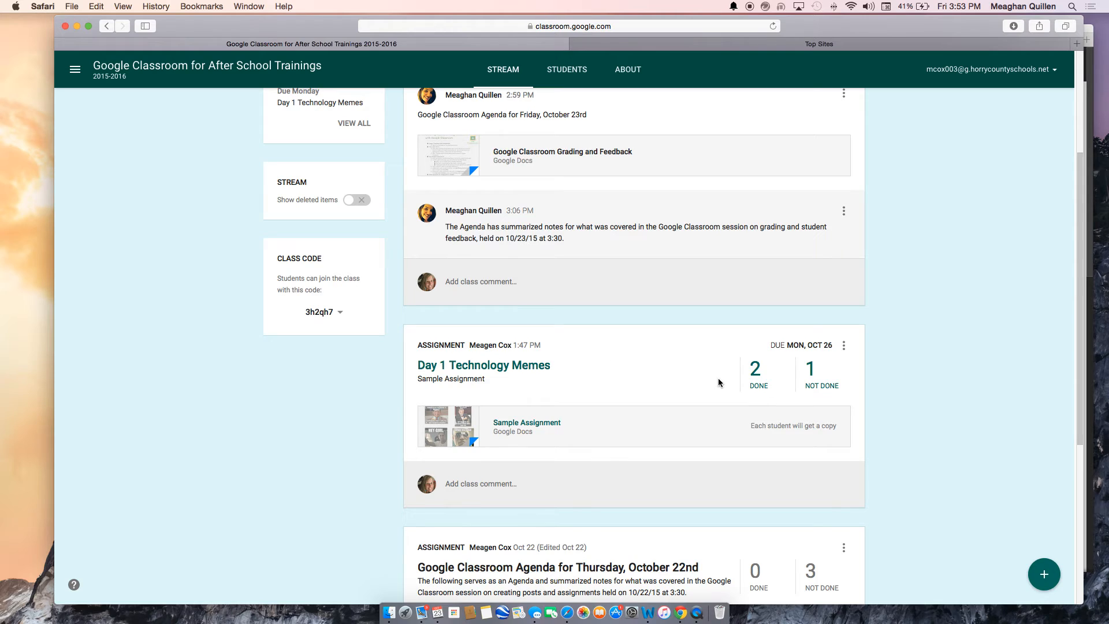
{"action": "scroll", "coordinate": [718, 378], "scroll_direction": "down", "scroll_amount": 3}
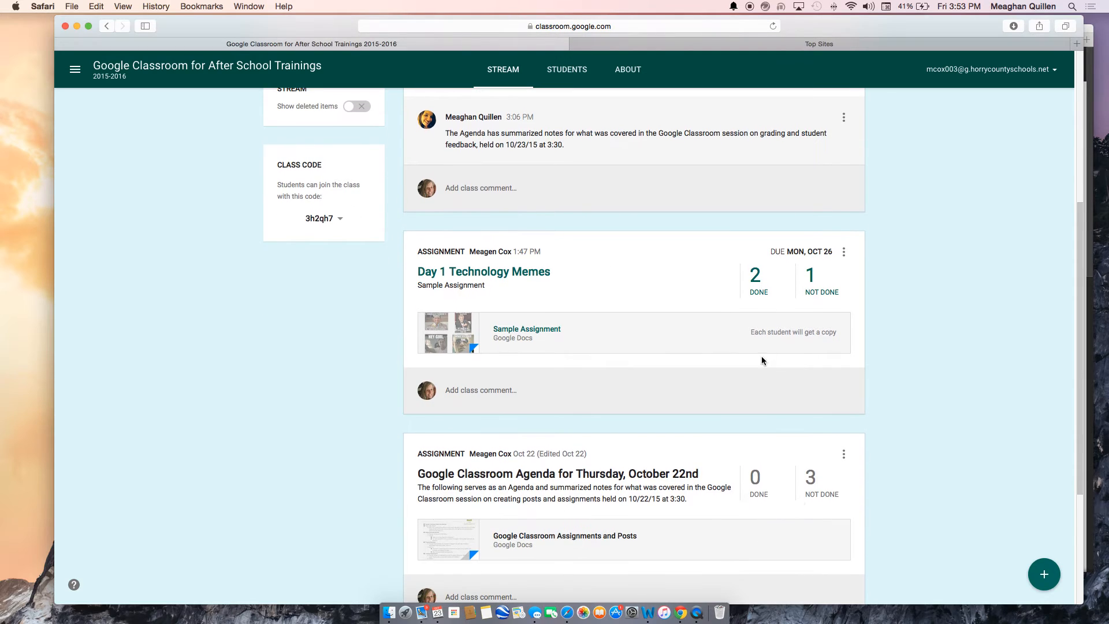
{"action": "left_click", "coordinate": [533, 277]}
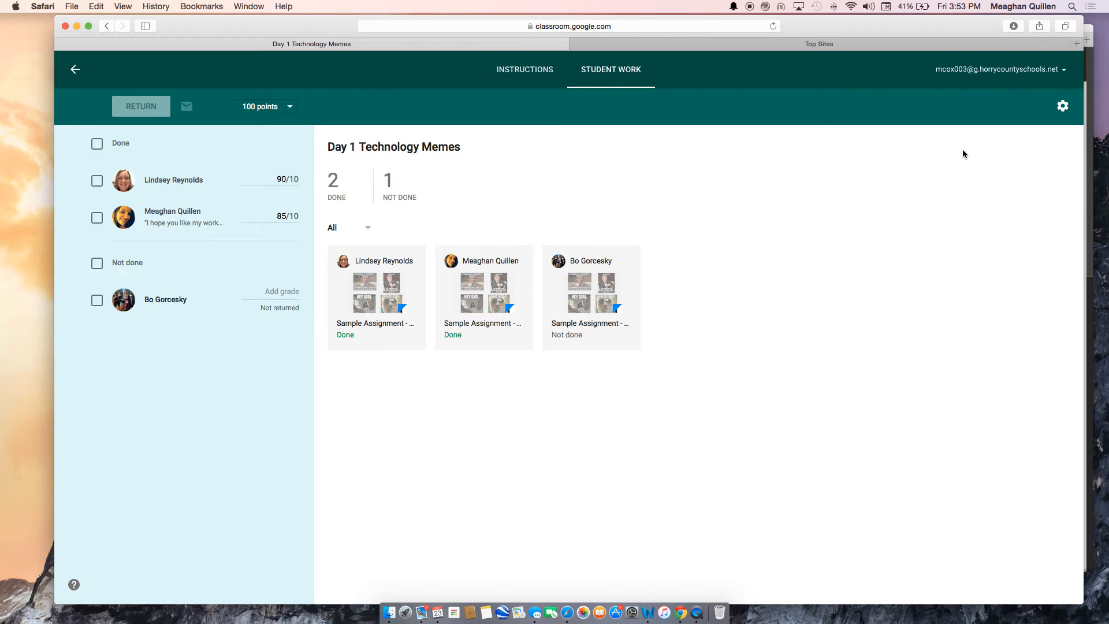
Download the Day 1 Technology Memes assignment grades and also the grades for all assignments
{"action": "left_click", "coordinate": [1062, 108]}
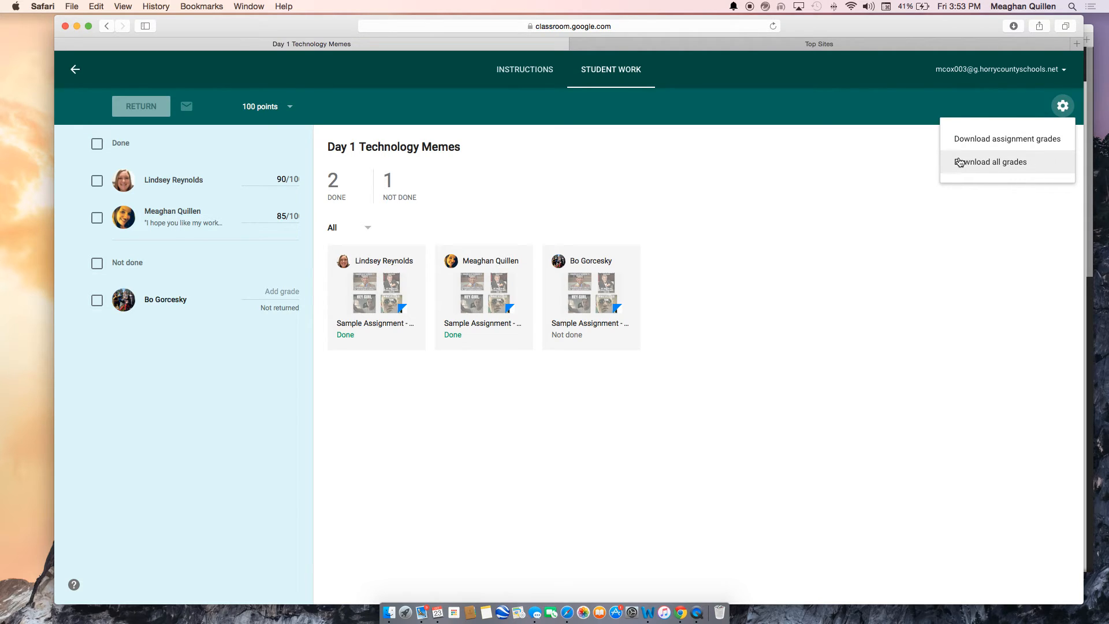
{"action": "left_click", "coordinate": [1007, 146]}
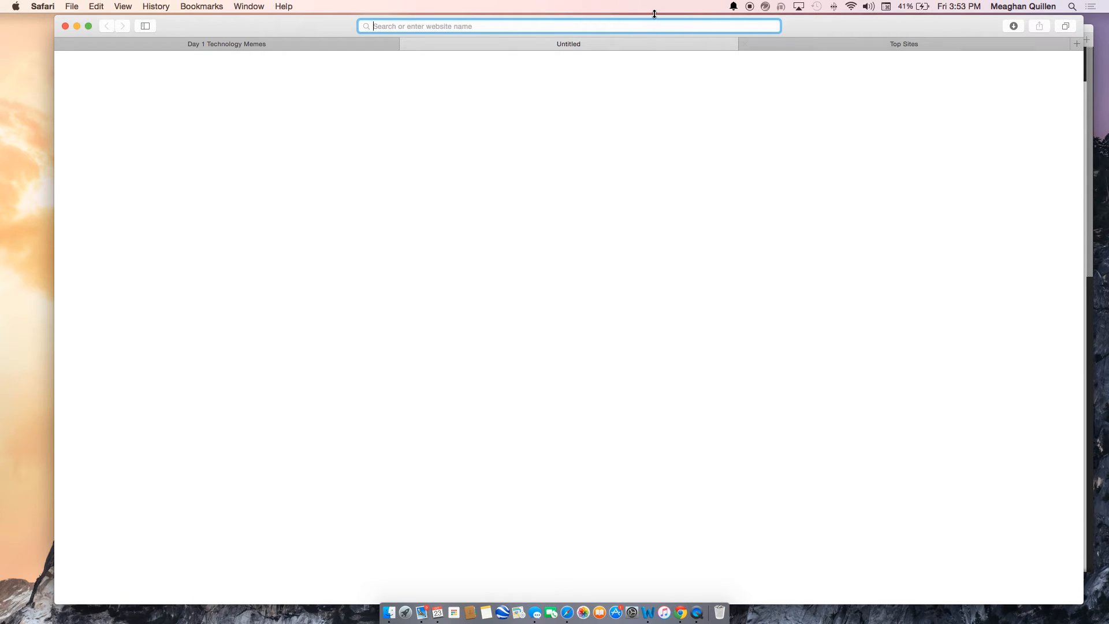
{"action": "left_click", "coordinate": [362, 43]}
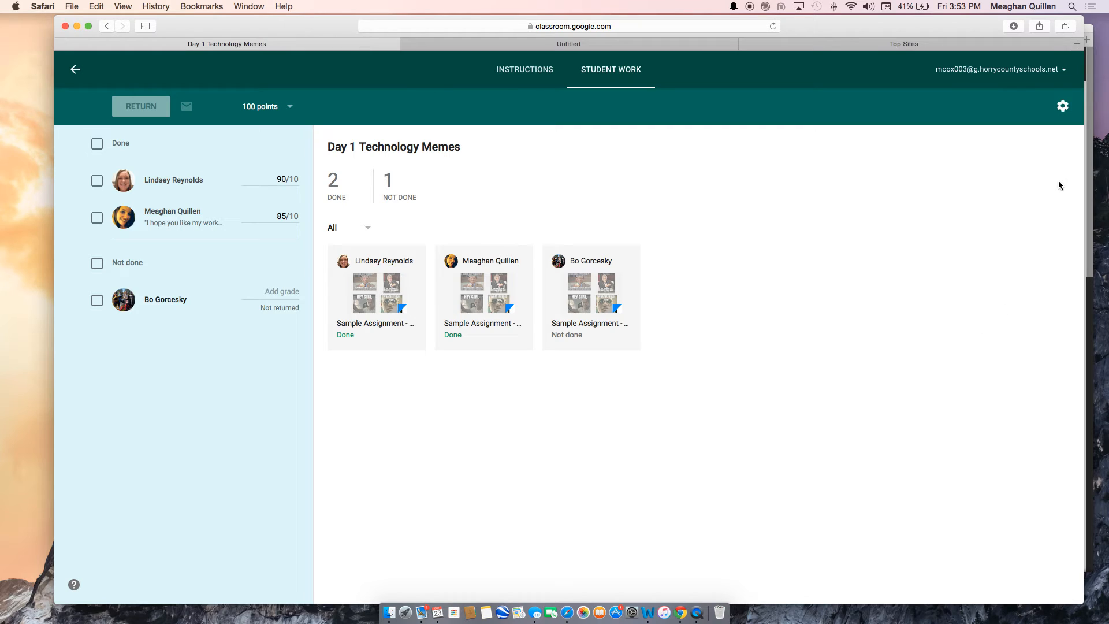
{"action": "left_click", "coordinate": [1063, 107]}
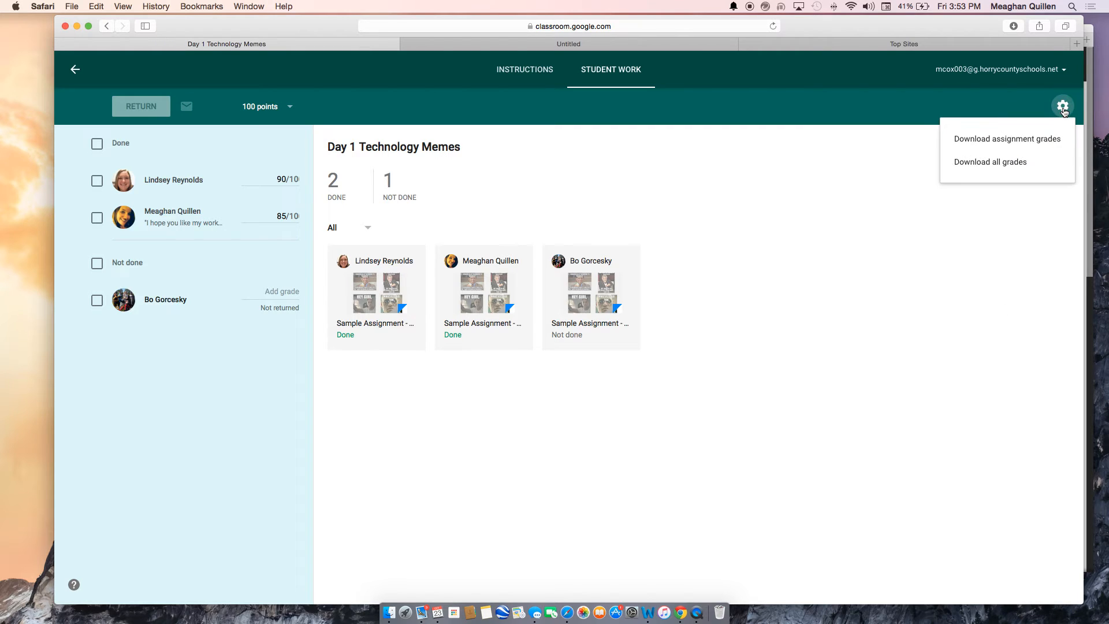
{"action": "left_click", "coordinate": [990, 162]}
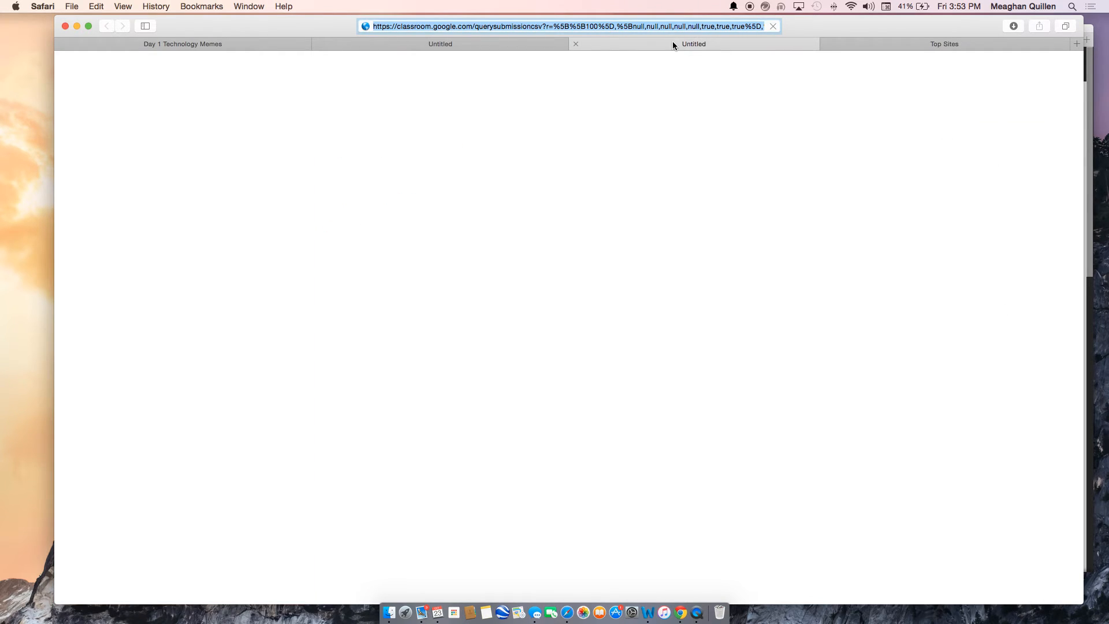
Open the downloaded grades file from Safari's downloads in Excel
{"action": "left_click", "coordinate": [470, 43]}
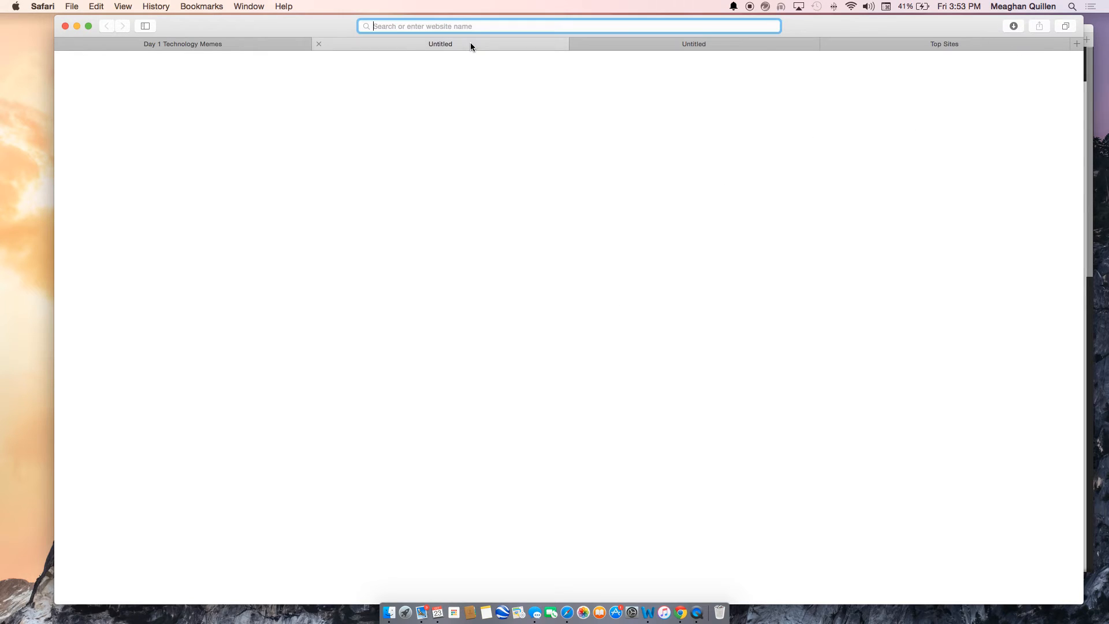
{"action": "left_click", "coordinate": [1014, 25]}
{"action": "double_click", "coordinate": [985, 103]}
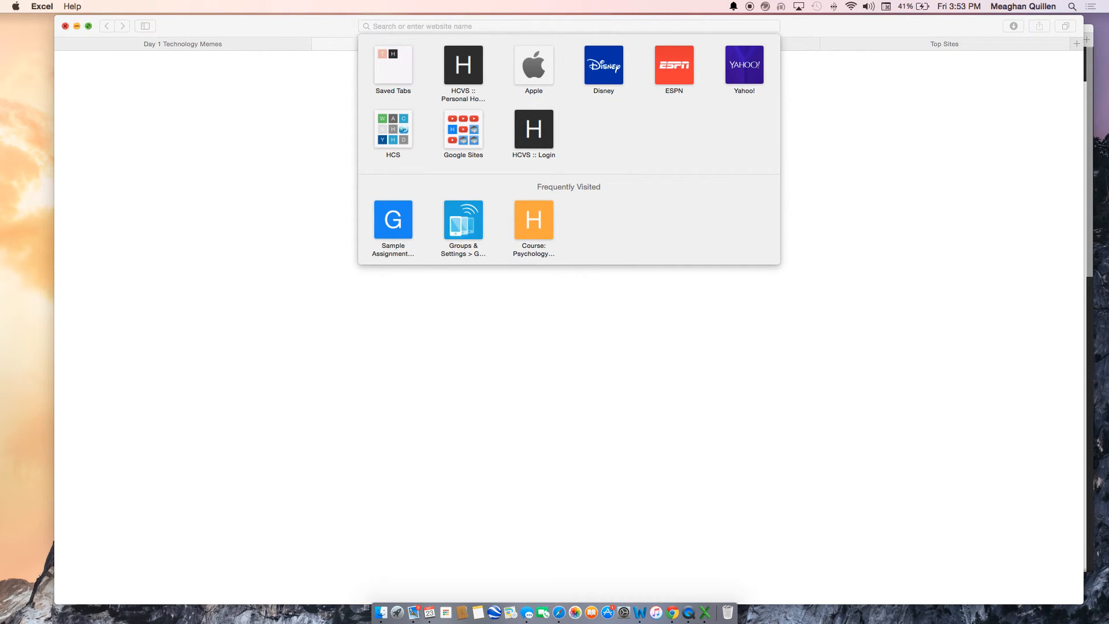
{"action": "left_click", "coordinate": [870, 229]}
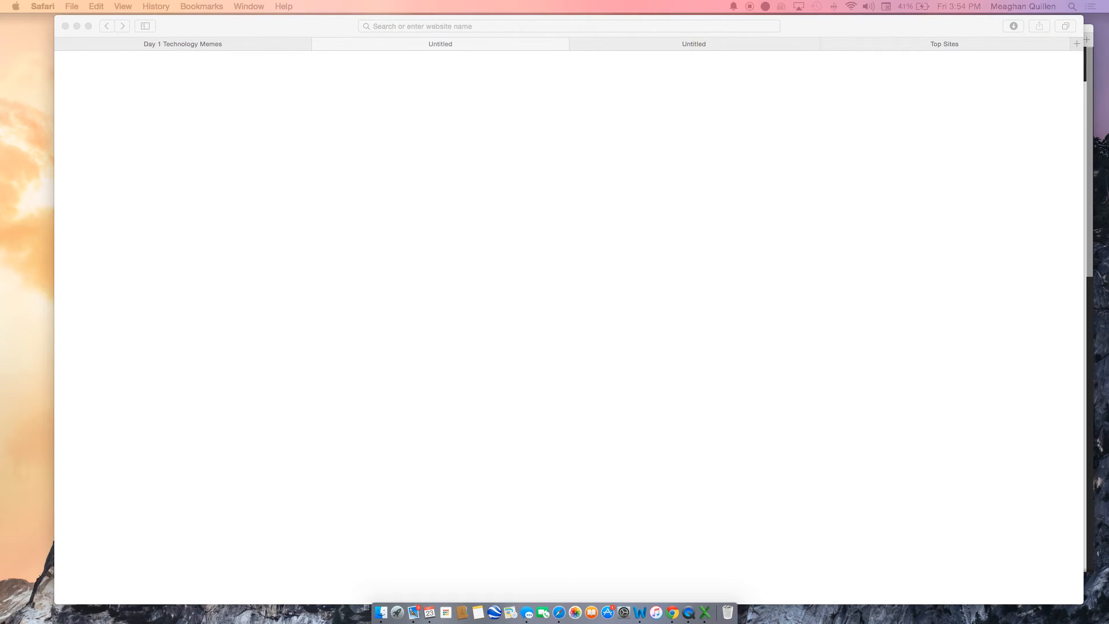
Close the two blank browser tabs and the Top Sites tab beside the Day 1 Technology Memes page
{"action": "left_click", "coordinate": [391, 44]}
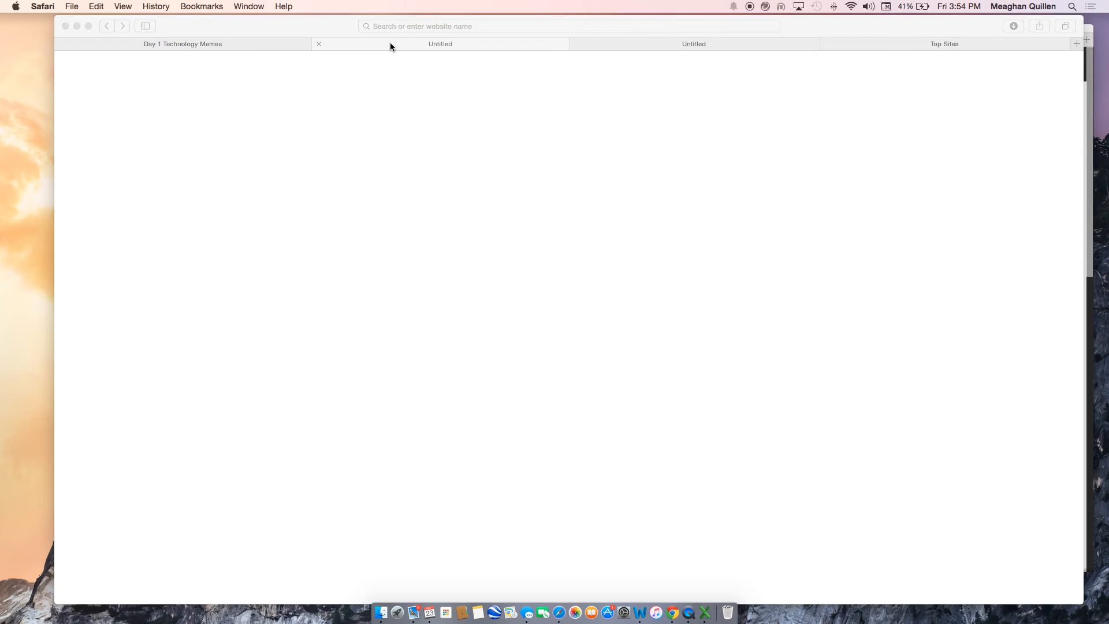
{"action": "left_click", "coordinate": [318, 44]}
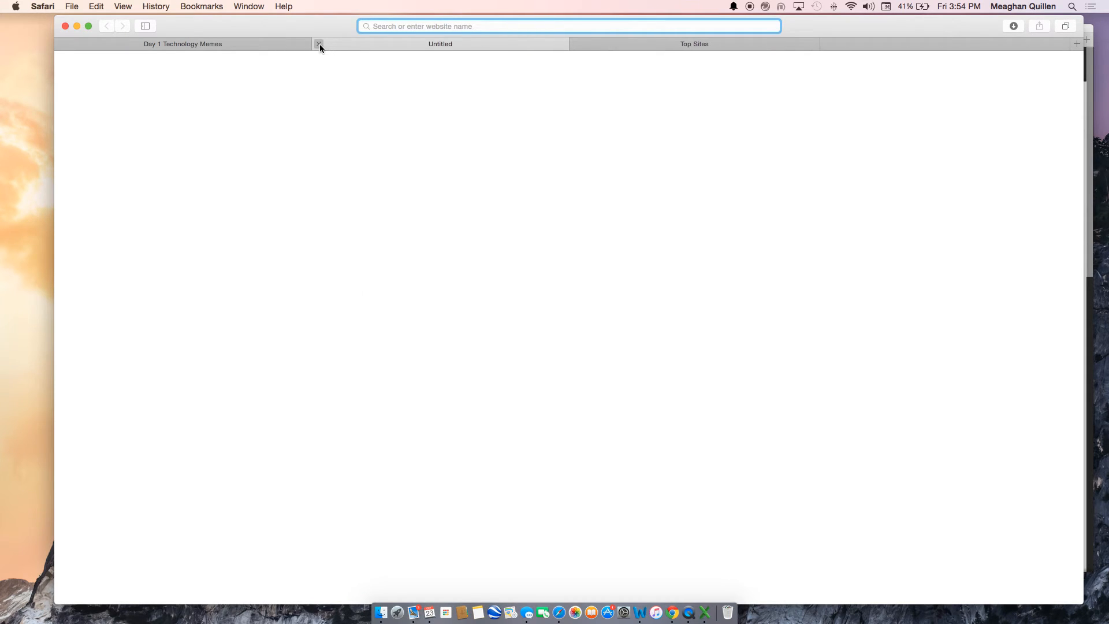
{"action": "left_click", "coordinate": [318, 44]}
{"action": "left_click", "coordinate": [319, 44]}
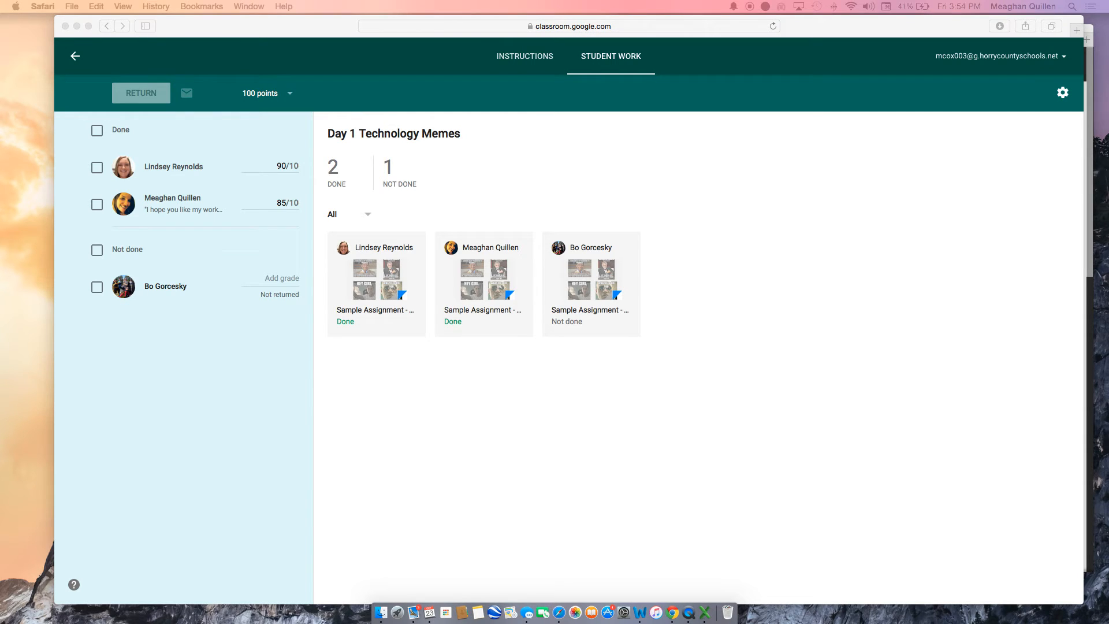
Review the grades and comments in grades-2.csv, reposition its Excel window, and close the spreadsheet
{"action": "left_click_drag", "start_coordinate": [0, 44], "coordinate": [1044, 92]}
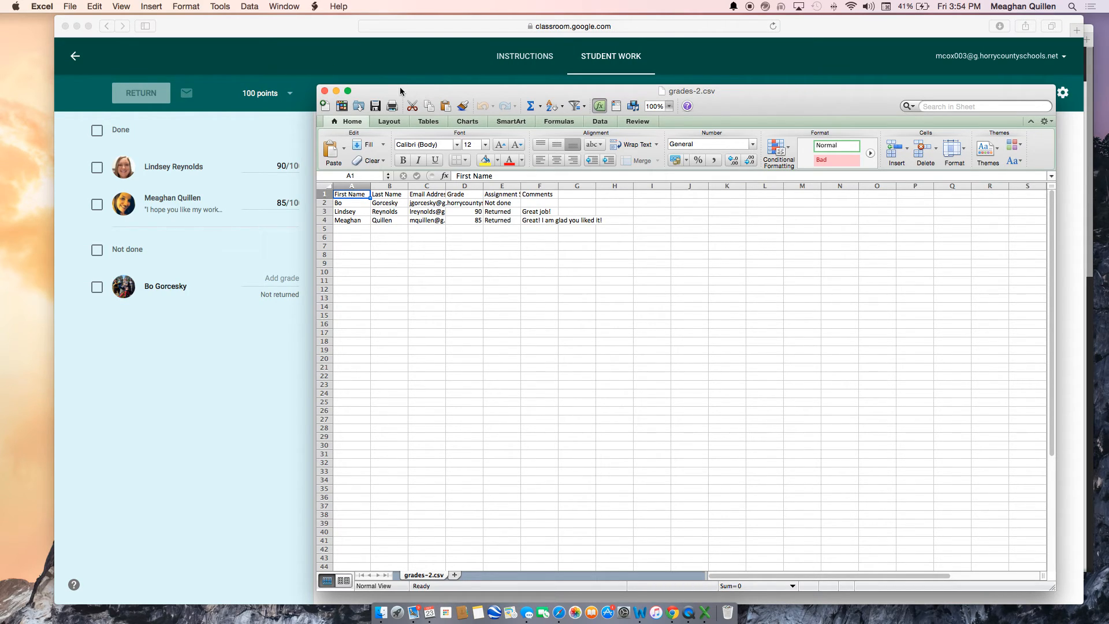
{"action": "left_click_drag", "start_coordinate": [400, 87], "coordinate": [108, 135]}
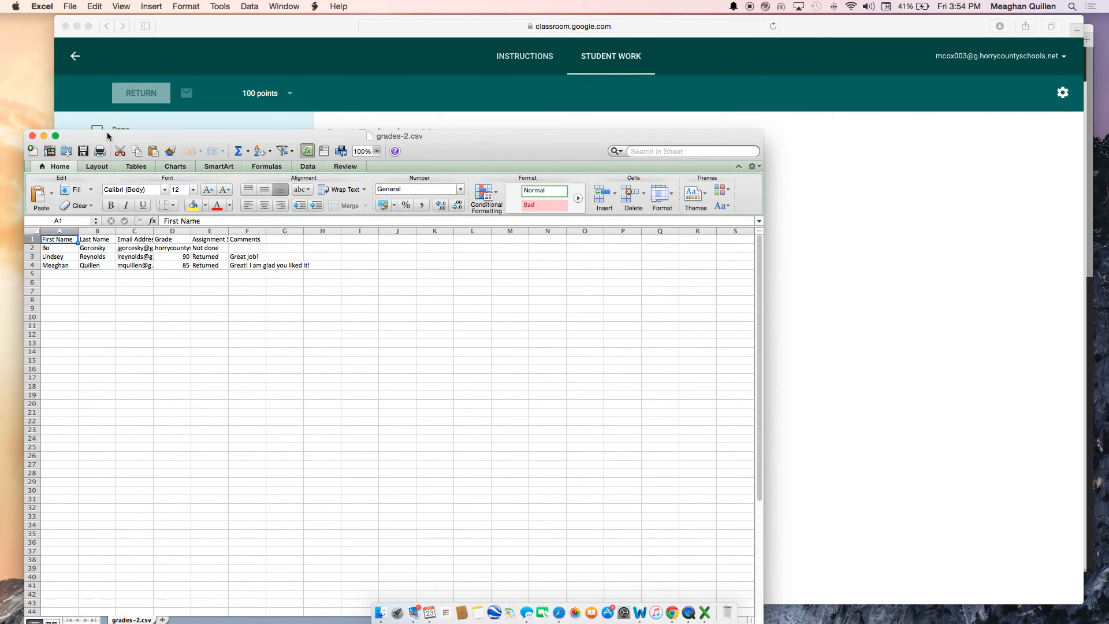
{"action": "left_click", "coordinate": [33, 137]}
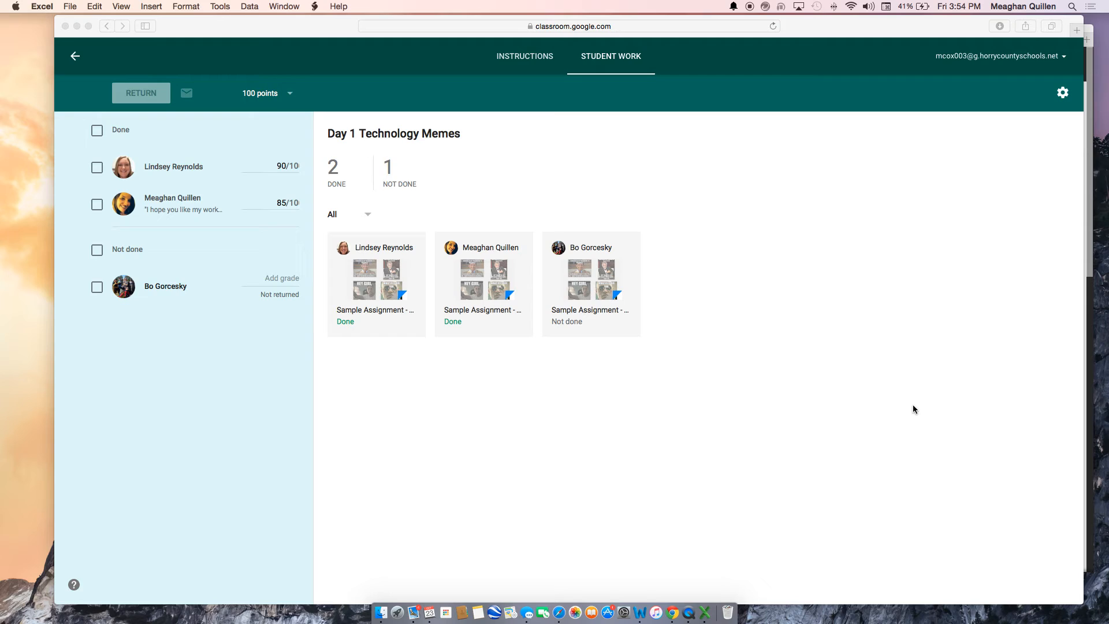
View the Day 1 Technology Memes instructions with the class comment in Safari, and go back to the class stream
{"action": "right_click", "coordinate": [962, 342]}
{"action": "left_click", "coordinate": [859, 224]}
{"action": "left_click", "coordinate": [519, 60]}
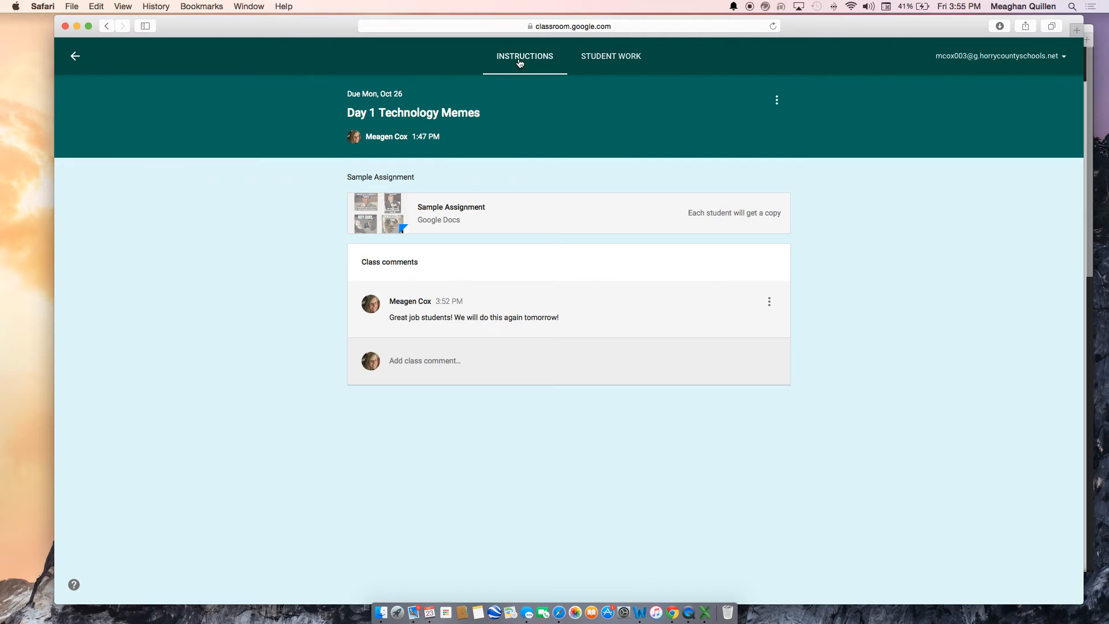
{"action": "left_click", "coordinate": [76, 57]}
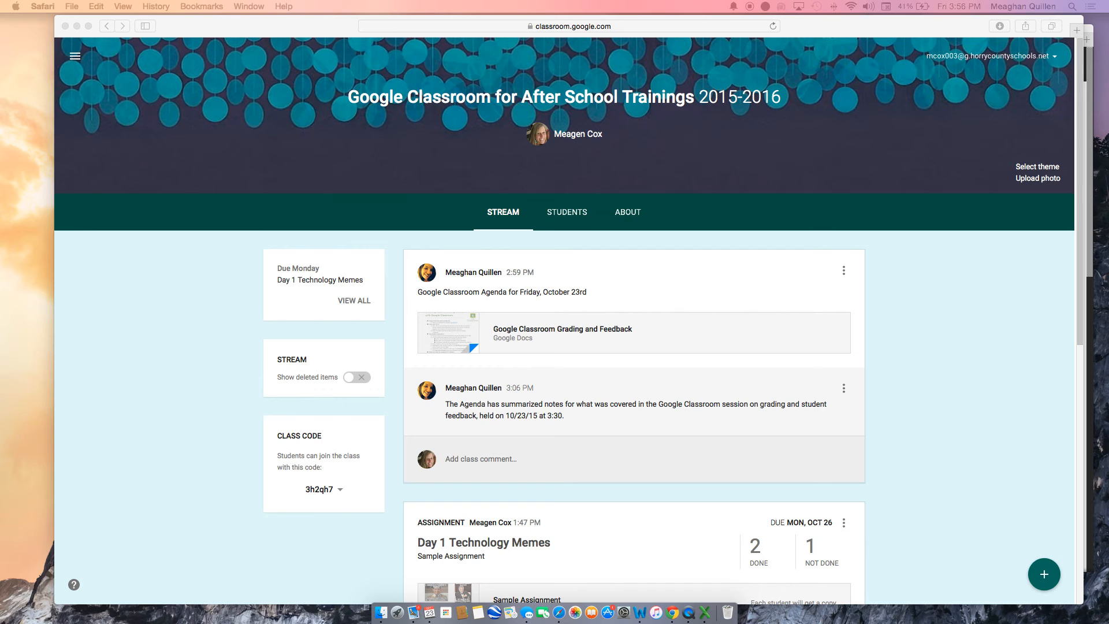
Switch to the student's class stream in Chrome and find the Day 1 Technology Memes post with its return status and class comment
{"action": "left_click_drag", "start_coordinate": [0, 23], "coordinate": [789, 81]}
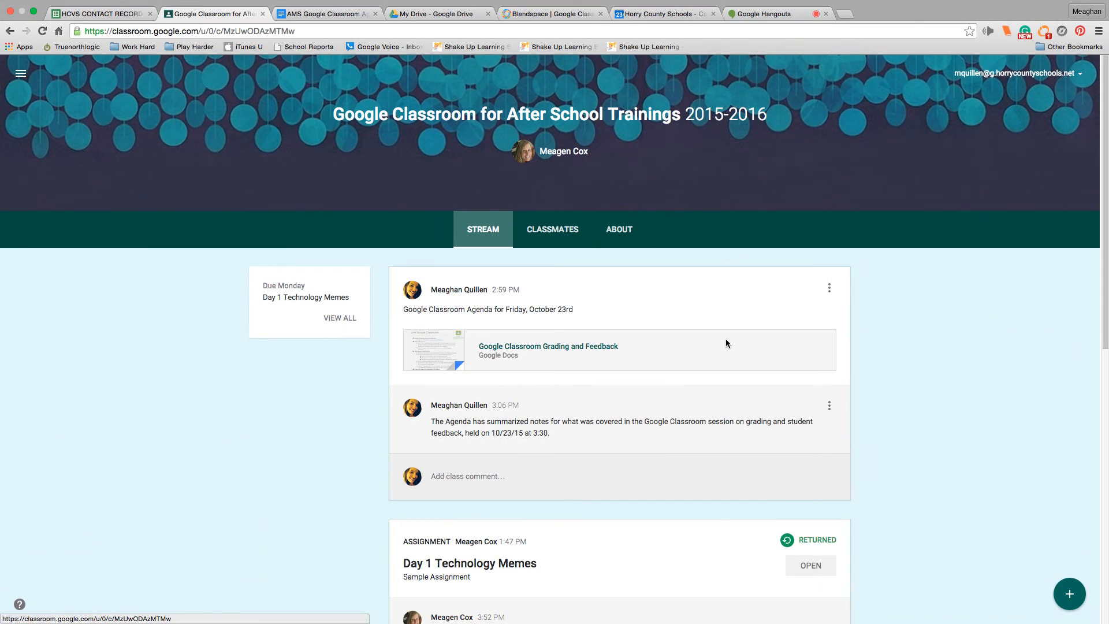
{"action": "scroll", "coordinate": [939, 440], "scroll_direction": "down", "scroll_amount": 5}
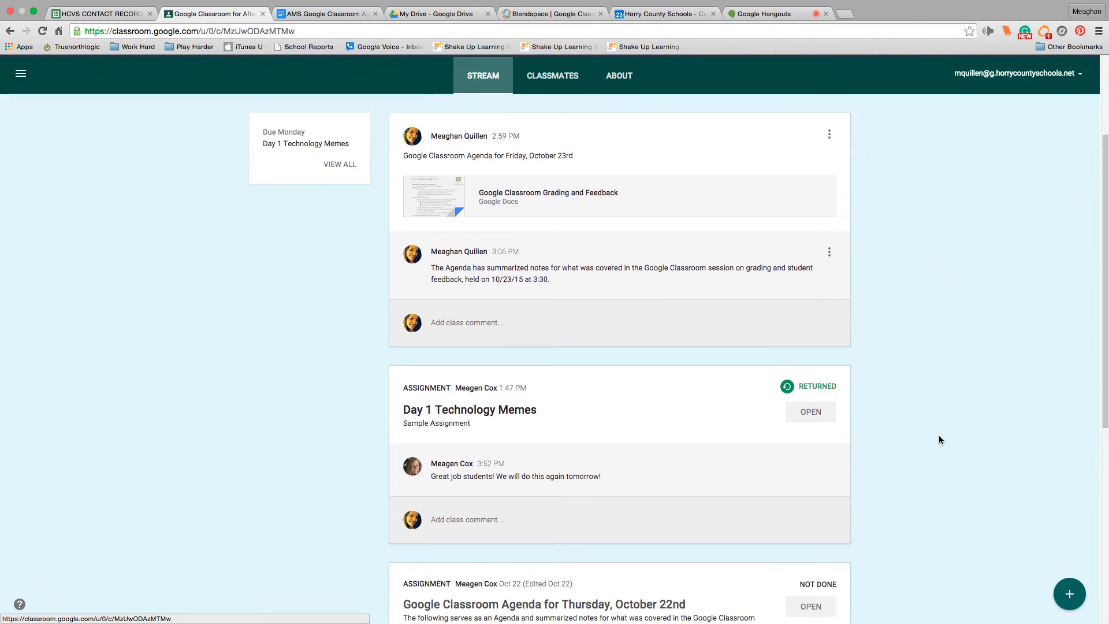
{"action": "scroll", "coordinate": [938, 435], "scroll_direction": "down", "scroll_amount": 1}
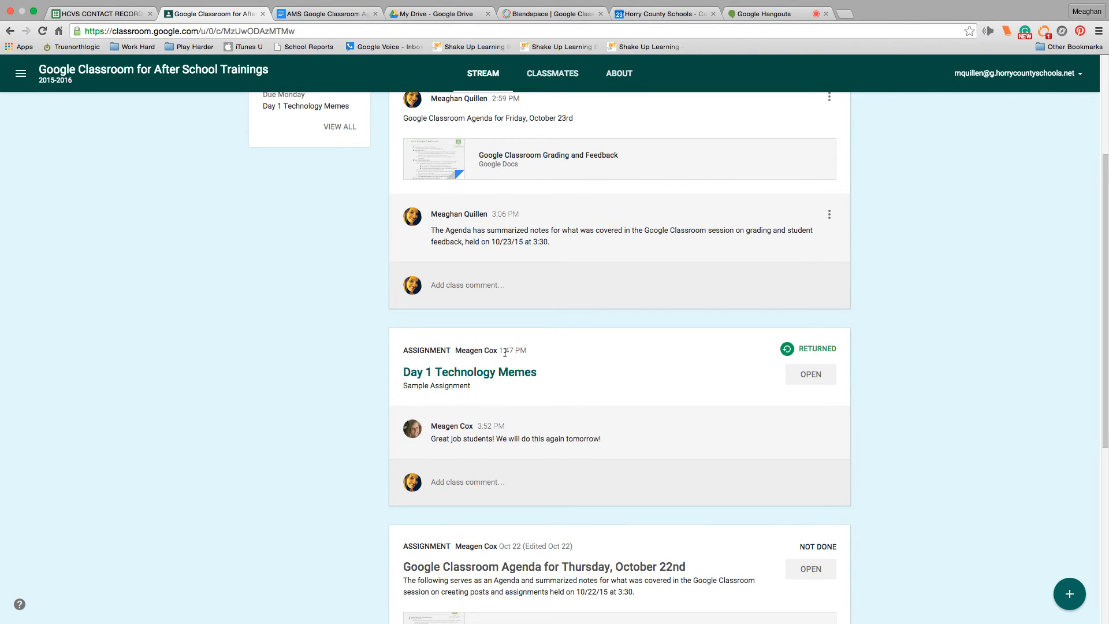
{"action": "scroll", "coordinate": [521, 381], "scroll_direction": "down", "scroll_amount": 1}
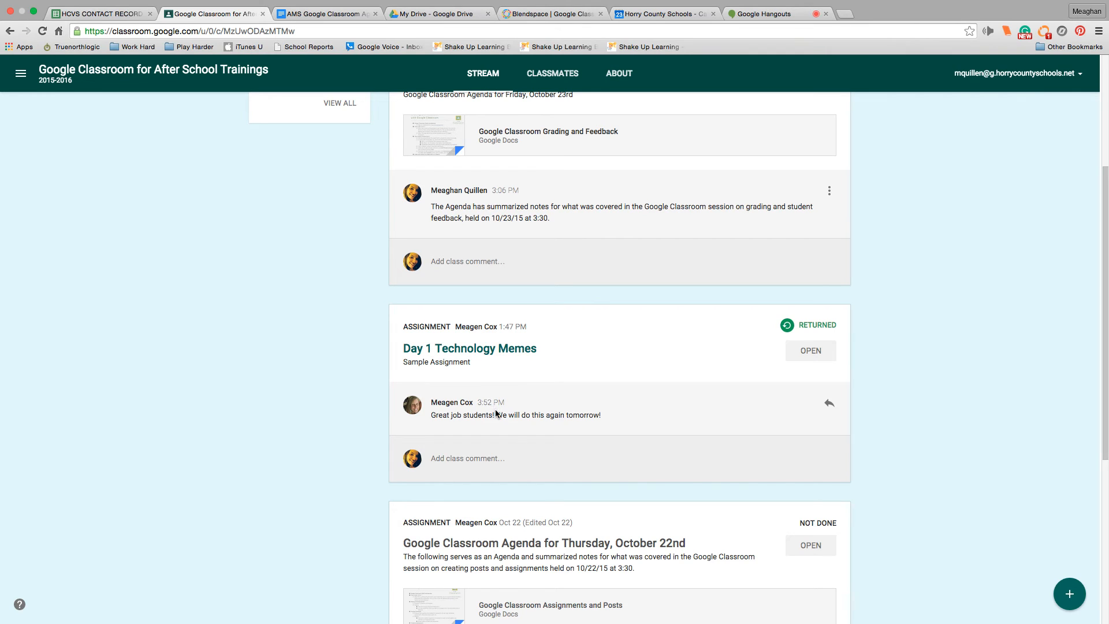
View the returned Day 1 Technology Memes assignment and its attached Sample Assignment document, and go back to the assignment page
{"action": "scroll", "coordinate": [496, 414], "scroll_direction": "down", "scroll_amount": 1}
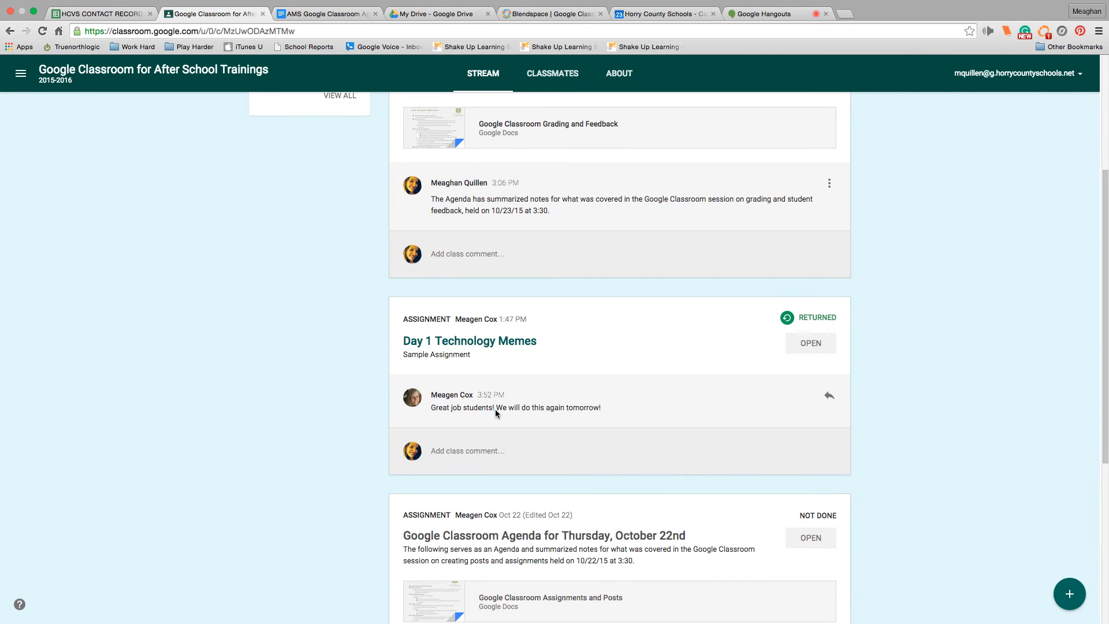
{"action": "left_click", "coordinate": [811, 344]}
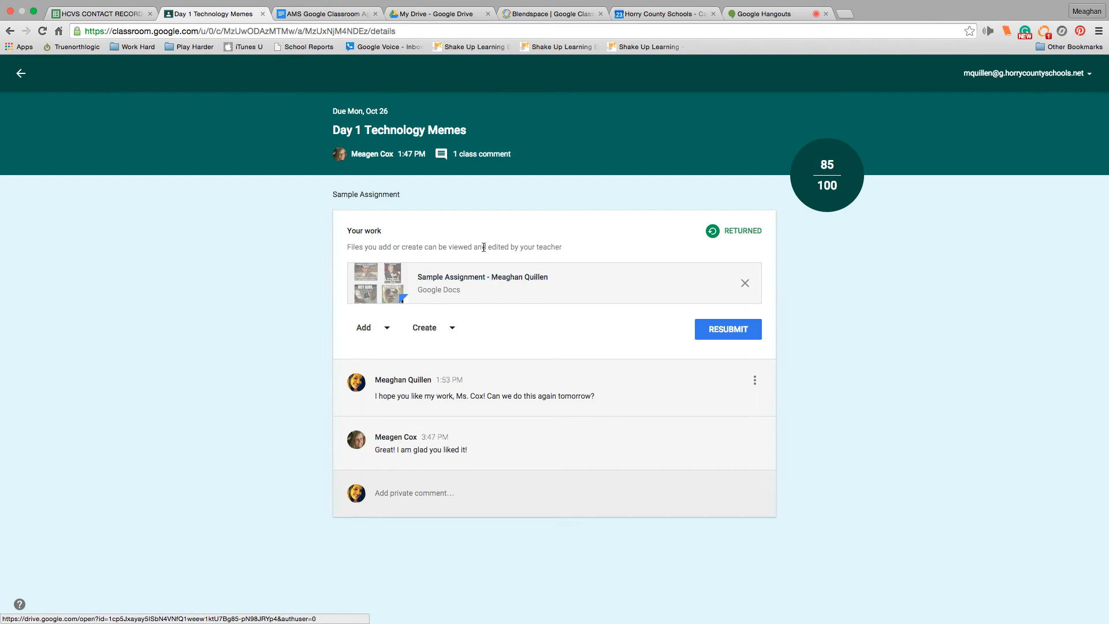
{"action": "left_click", "coordinate": [516, 282]}
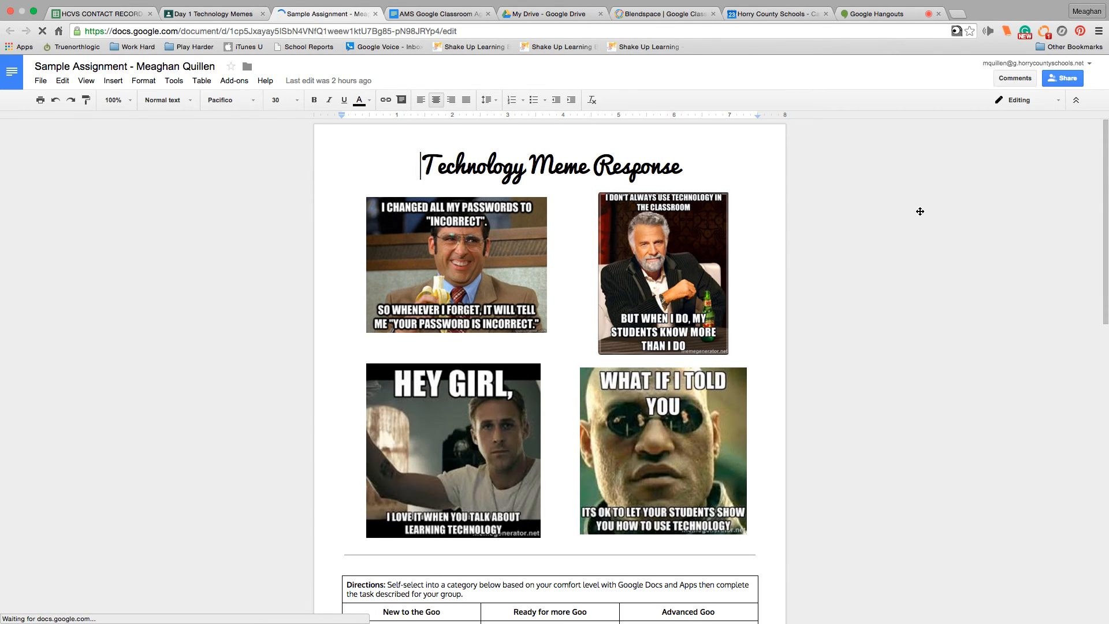
{"action": "left_click", "coordinate": [225, 15]}
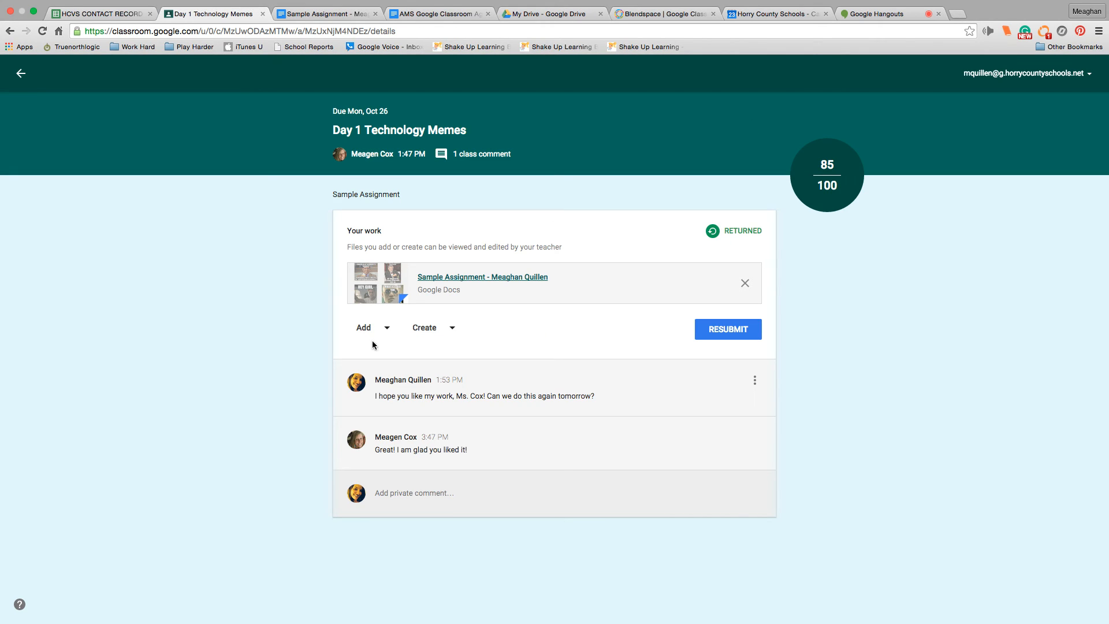
Reopen the attached Sample Assignment document and add the text GREAT on a new line below the TGIF image
{"action": "left_click", "coordinate": [425, 279]}
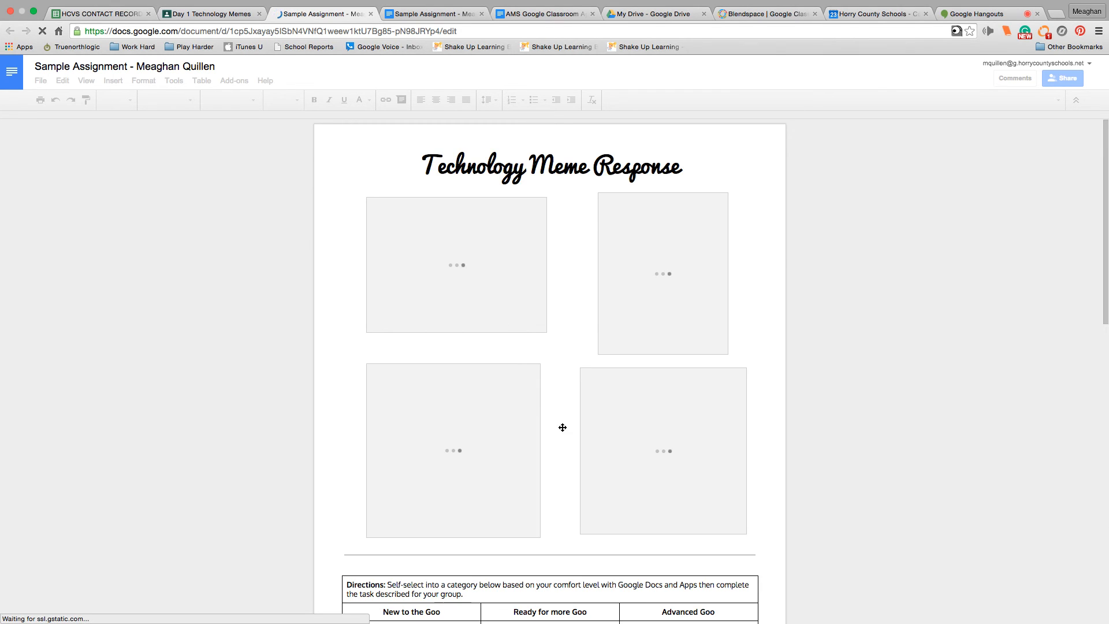
{"action": "scroll", "coordinate": [563, 428], "scroll_direction": "down", "scroll_amount": 5}
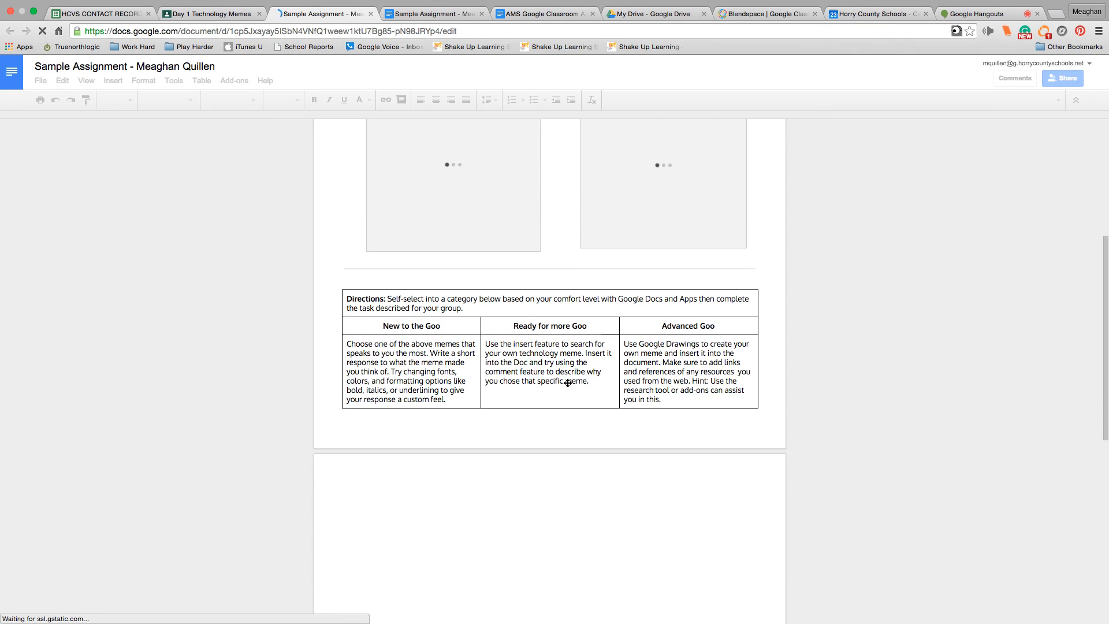
{"action": "left_click", "coordinate": [565, 381]}
{"action": "scroll", "coordinate": [548, 453], "scroll_direction": "down", "scroll_amount": 1}
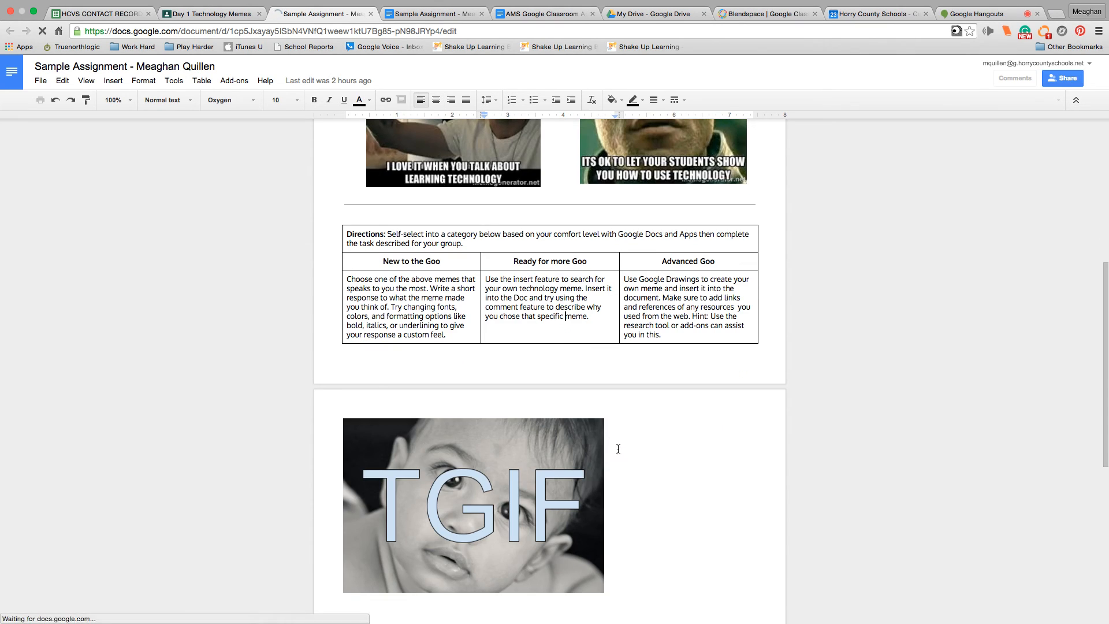
{"action": "left_click", "coordinate": [619, 570]}
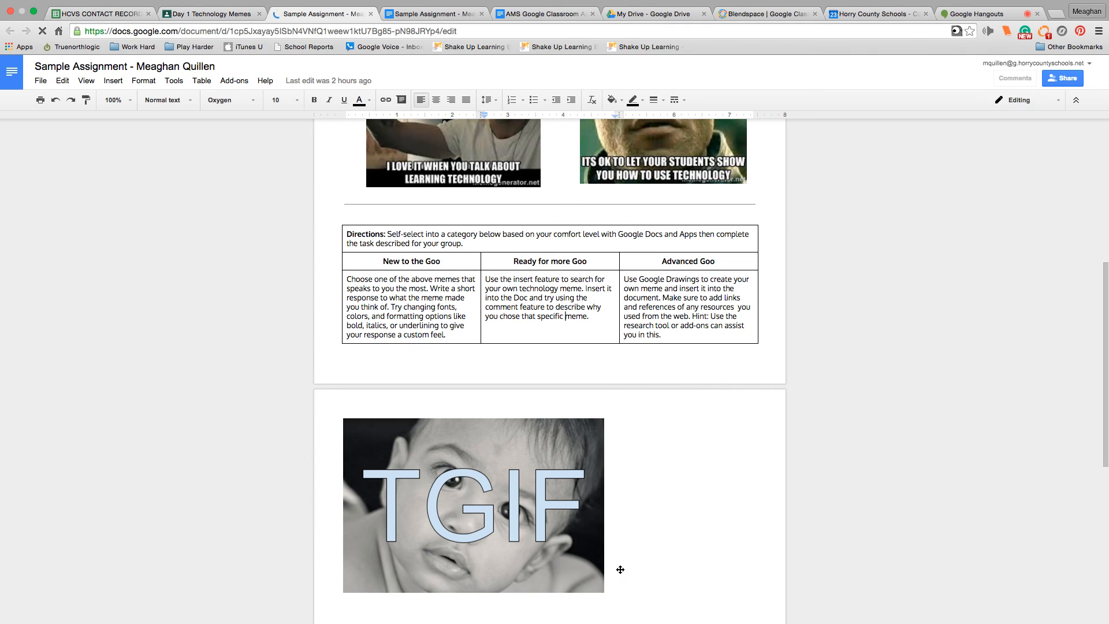
{"action": "scroll", "coordinate": [618, 569], "scroll_direction": "down", "scroll_amount": 6}
{"action": "key", "text": "Return"}
{"action": "key", "text": "Return"}
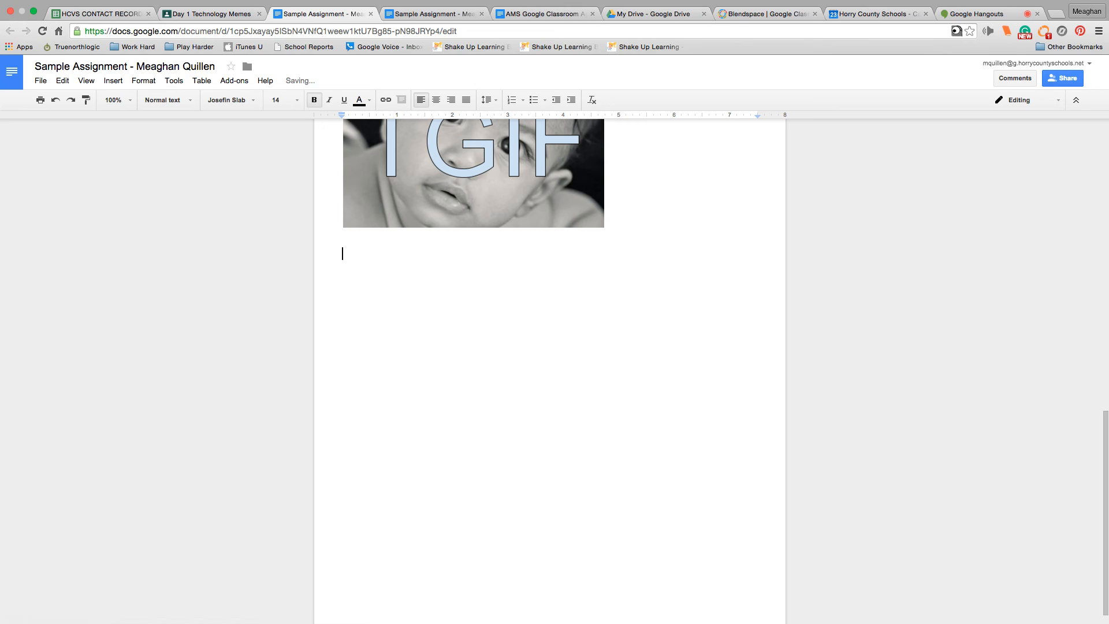
{"action": "type", "text": "GREAT"}
{"action": "scroll", "coordinate": [952, 193], "scroll_direction": "up", "scroll_amount": 15}
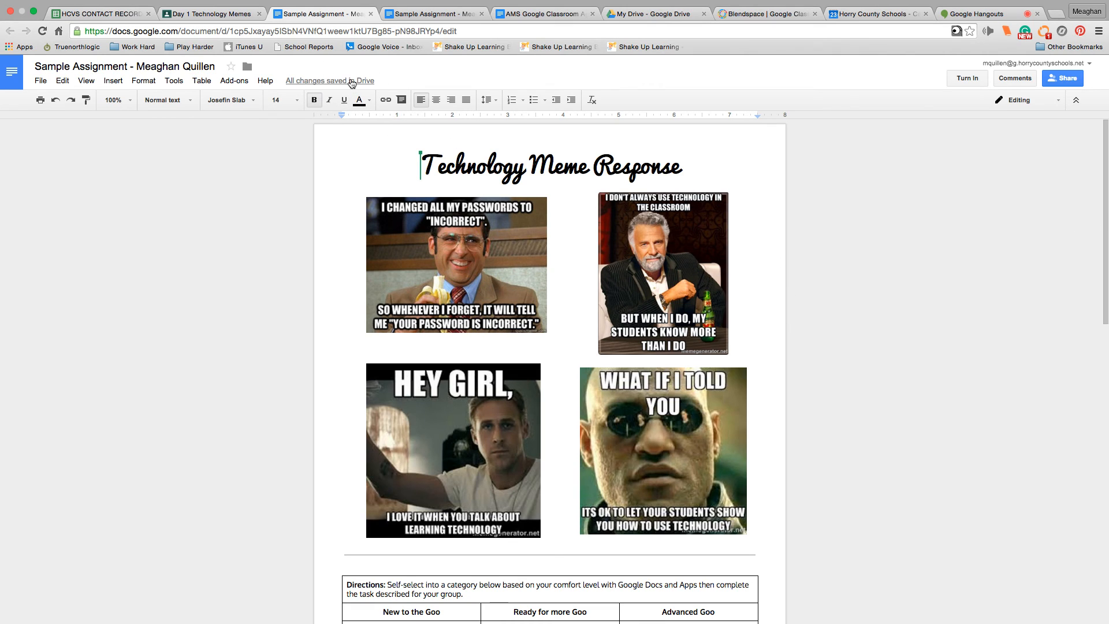
Resubmit the revised Sample Assignment document for Day 1 Technology Memes and confirm turning it in
{"action": "left_click", "coordinate": [200, 14]}
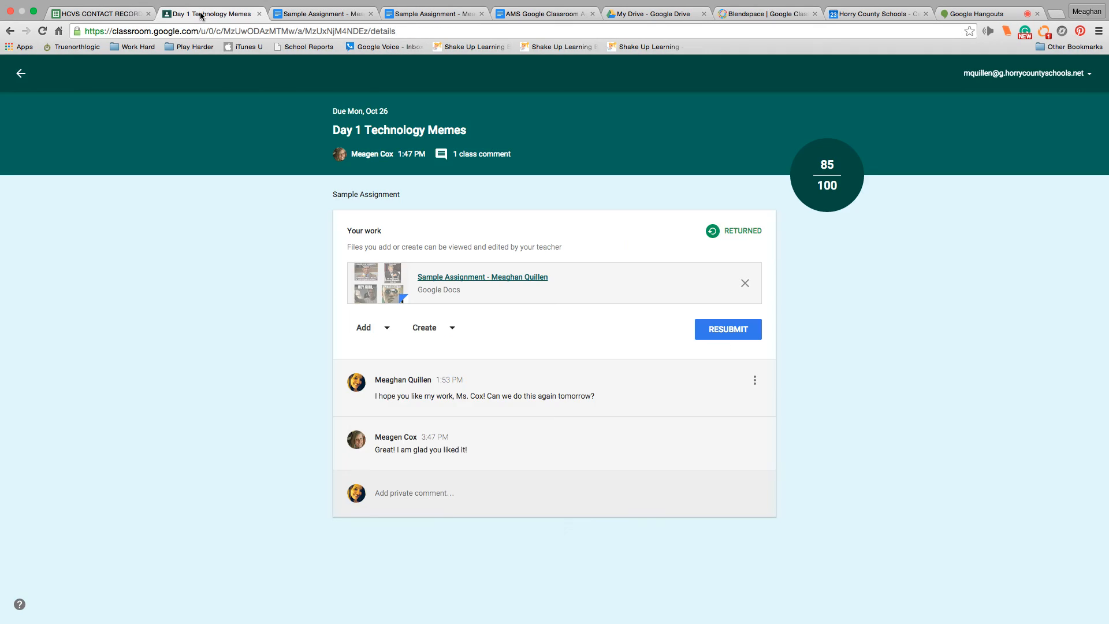
{"action": "left_click", "coordinate": [745, 329]}
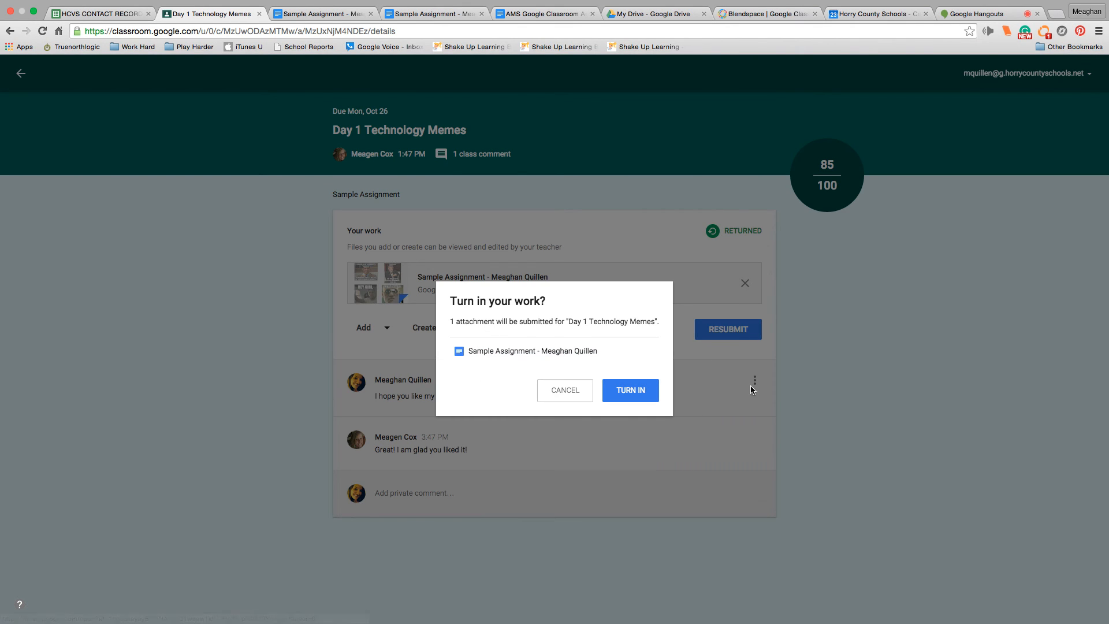
{"action": "left_click", "coordinate": [630, 391]}
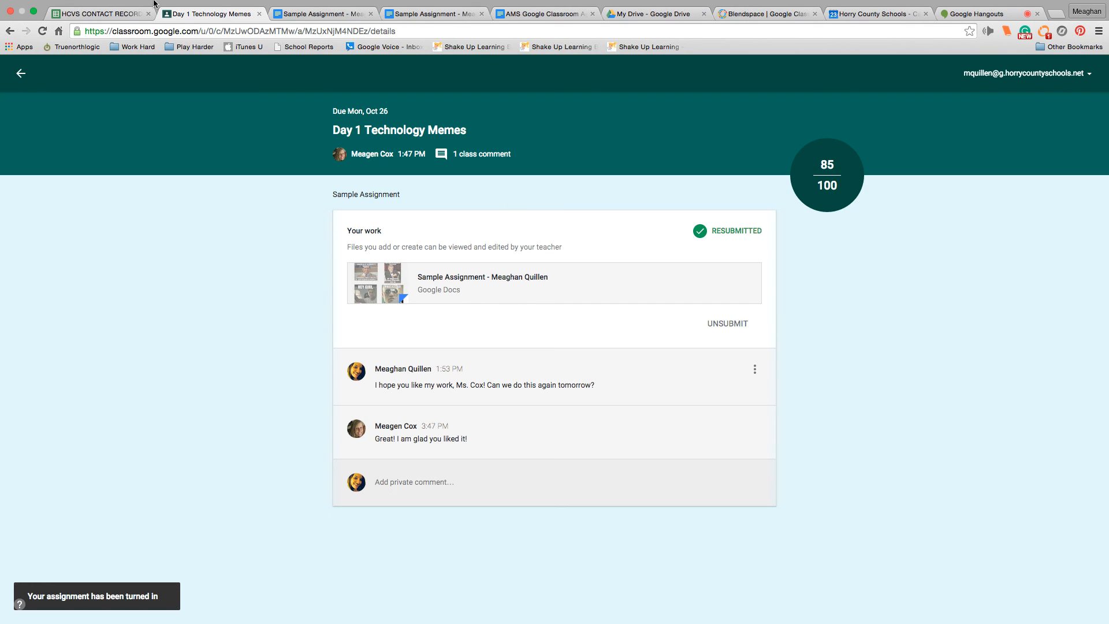
Go back to the class stream and check the submission status on the Day 1 Technology Memes post
{"action": "left_click", "coordinate": [21, 76]}
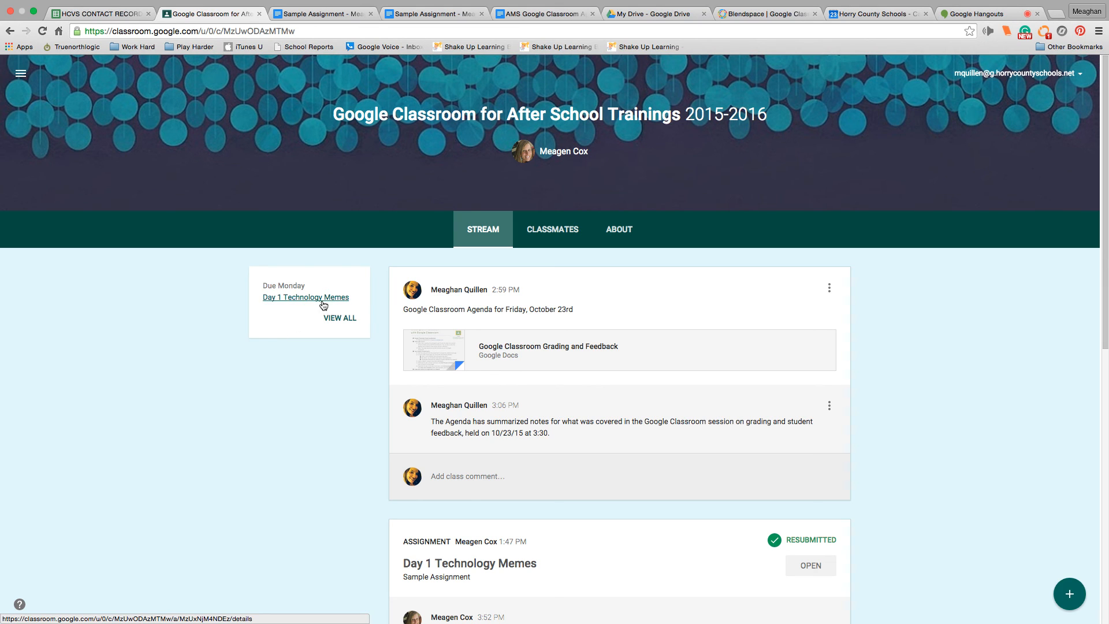
{"action": "scroll", "coordinate": [910, 446], "scroll_direction": "down", "scroll_amount": 4}
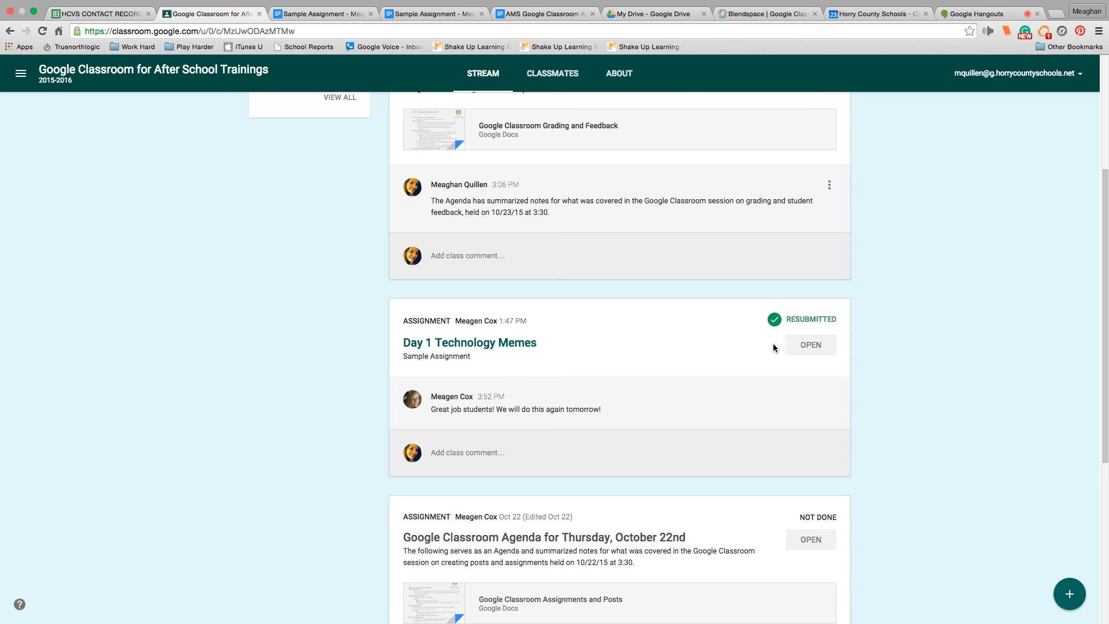
{"action": "left_click", "coordinate": [650, 259]}
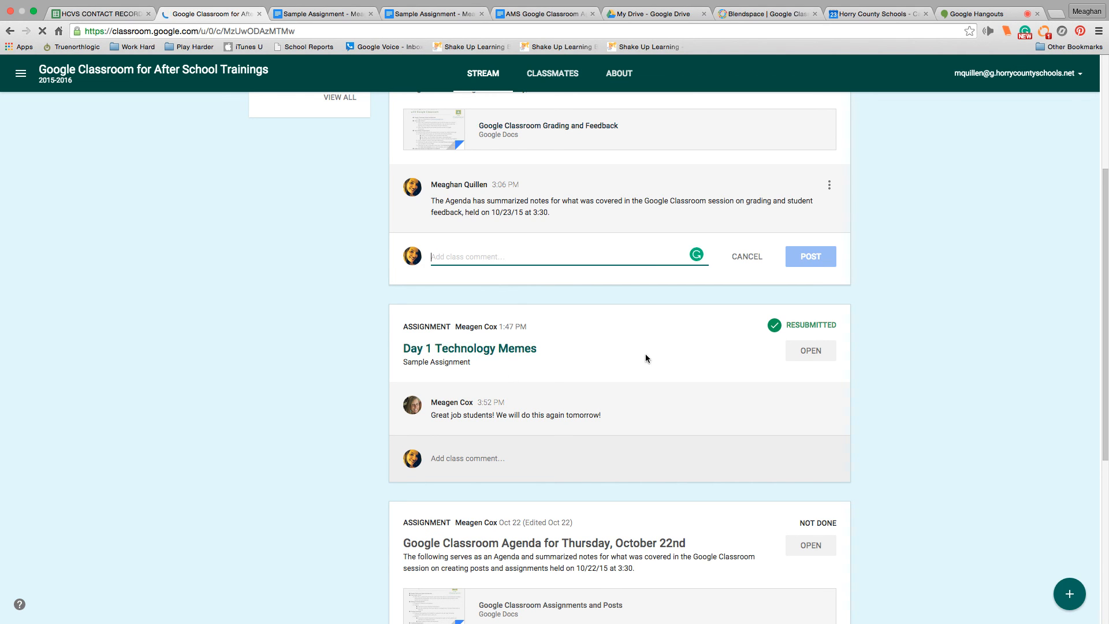
{"action": "left_click", "coordinate": [989, 351]}
{"action": "scroll", "coordinate": [989, 351], "scroll_direction": "up", "scroll_amount": 5}
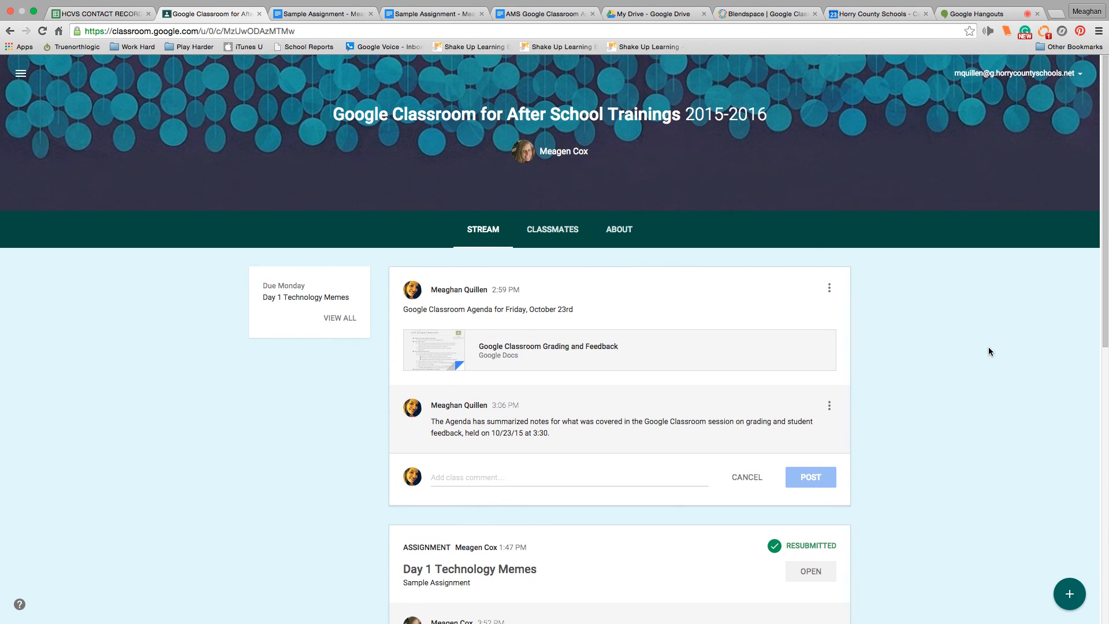
{"action": "scroll", "coordinate": [988, 351], "scroll_direction": "down", "scroll_amount": 2}
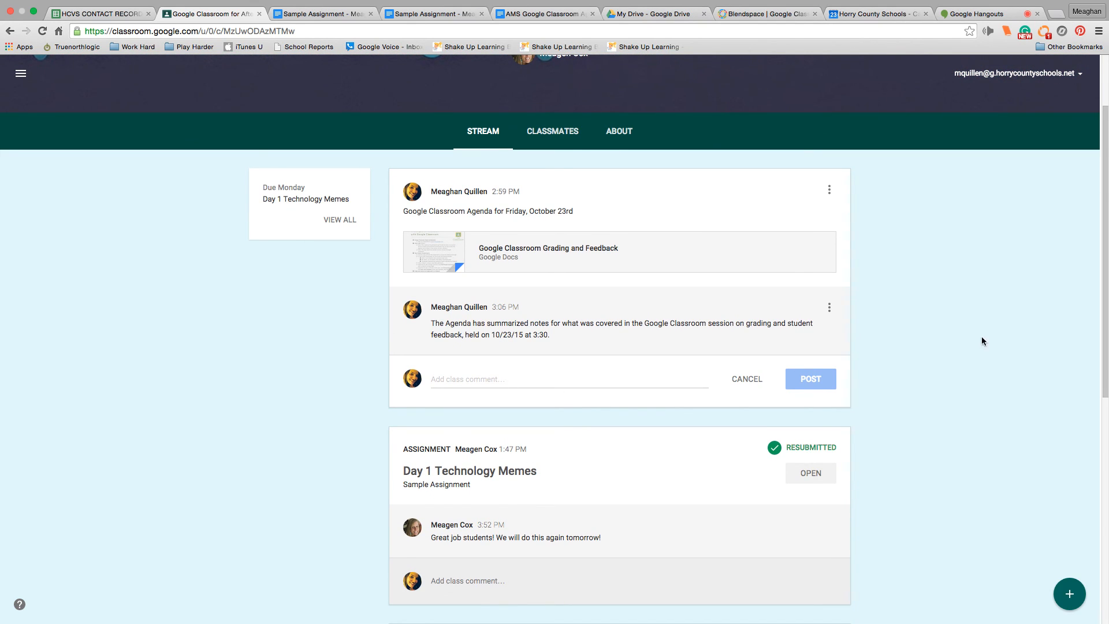
{"action": "scroll", "coordinate": [893, 267], "scroll_direction": "up", "scroll_amount": 2}
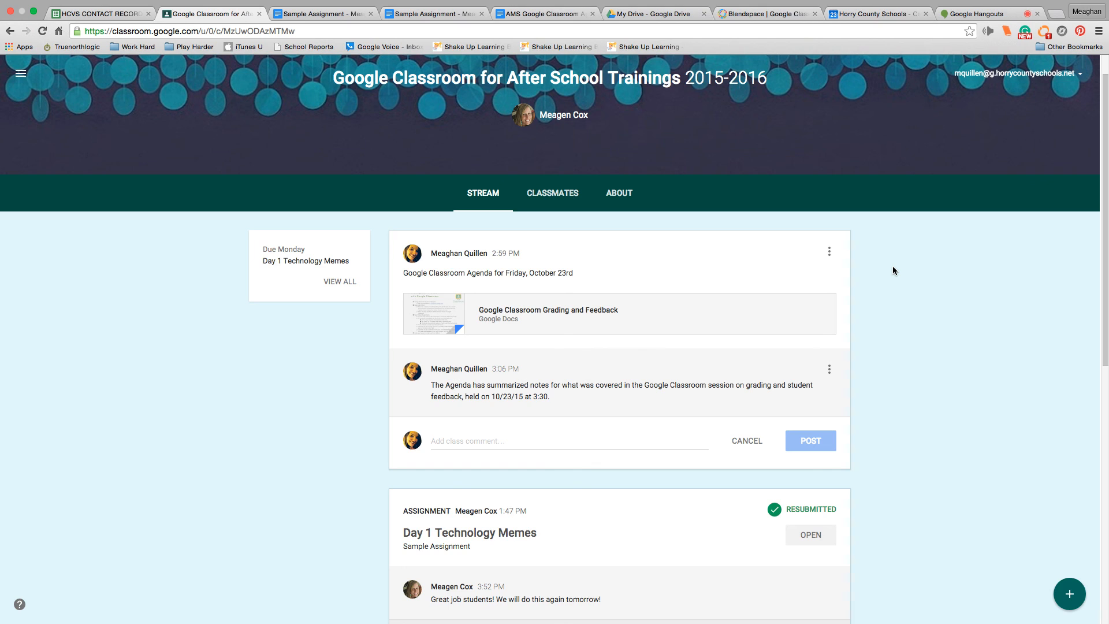
{"action": "scroll", "coordinate": [965, 326], "scroll_direction": "down", "scroll_amount": 3}
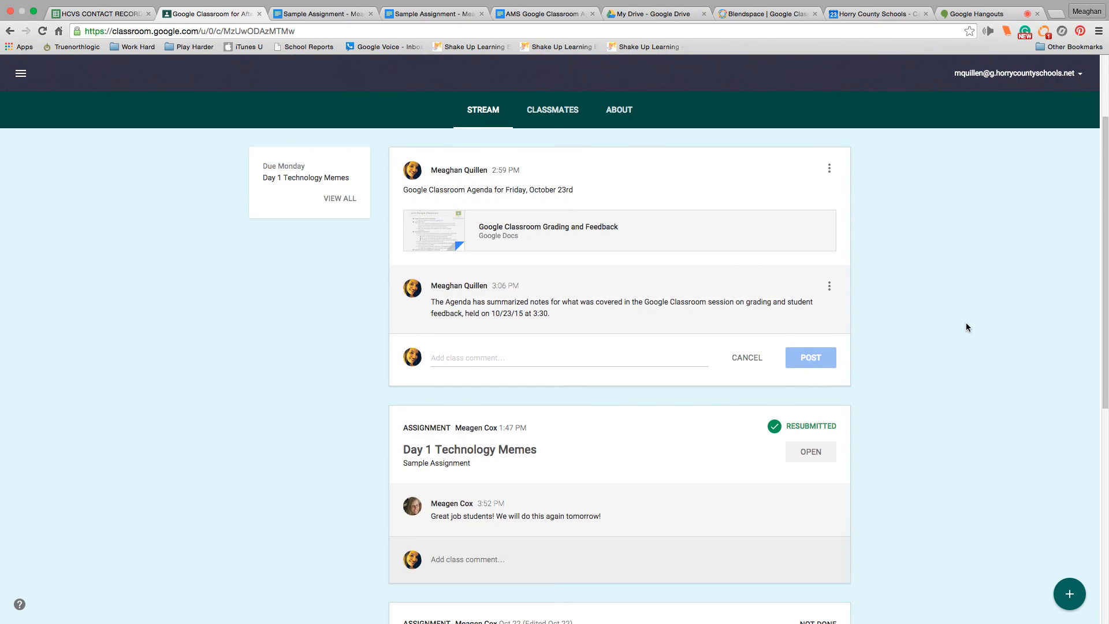
Open the Google Classroom Grading and Feedback document from the October 23rd agenda post and take the browser window out of full screen
{"action": "left_click", "coordinate": [536, 231]}
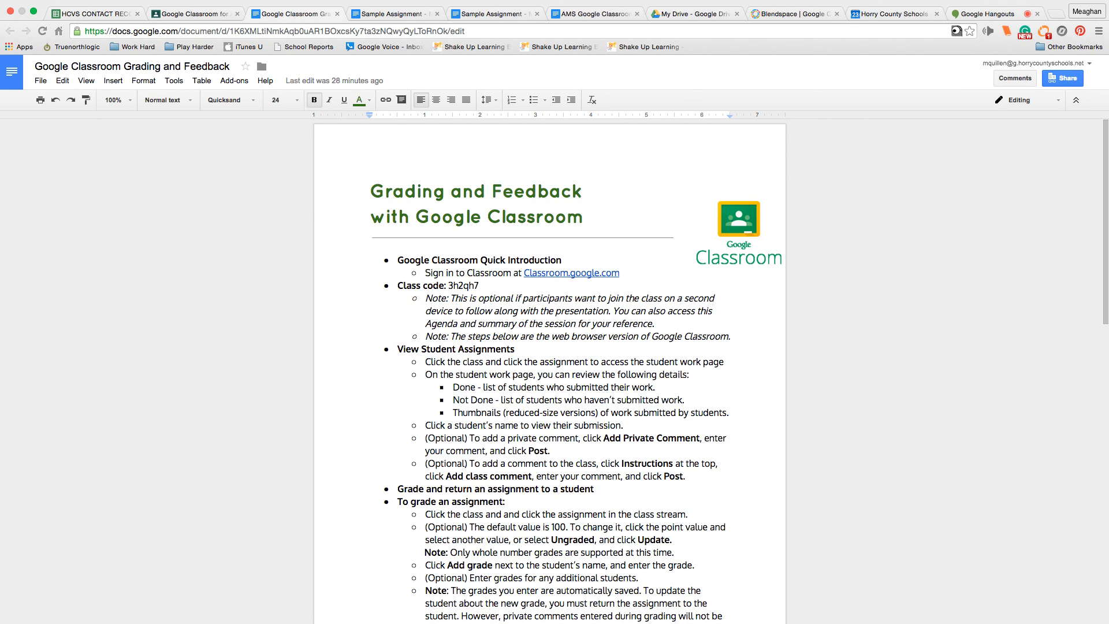
{"action": "key", "text": "ctrl+Up"}
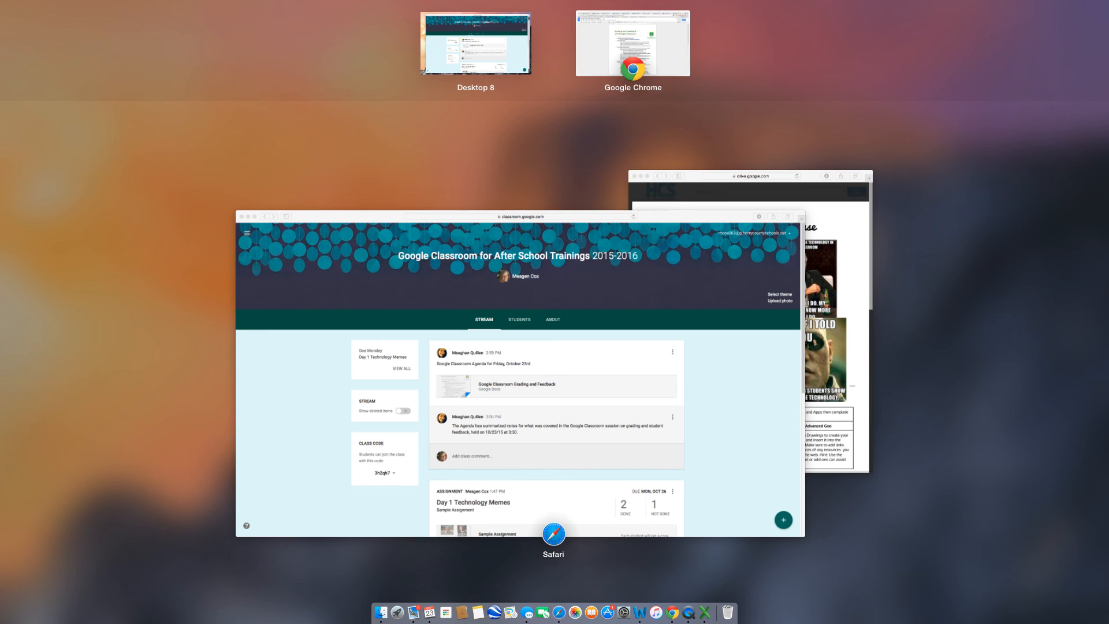
{"action": "key", "text": "ctrl+Up"}
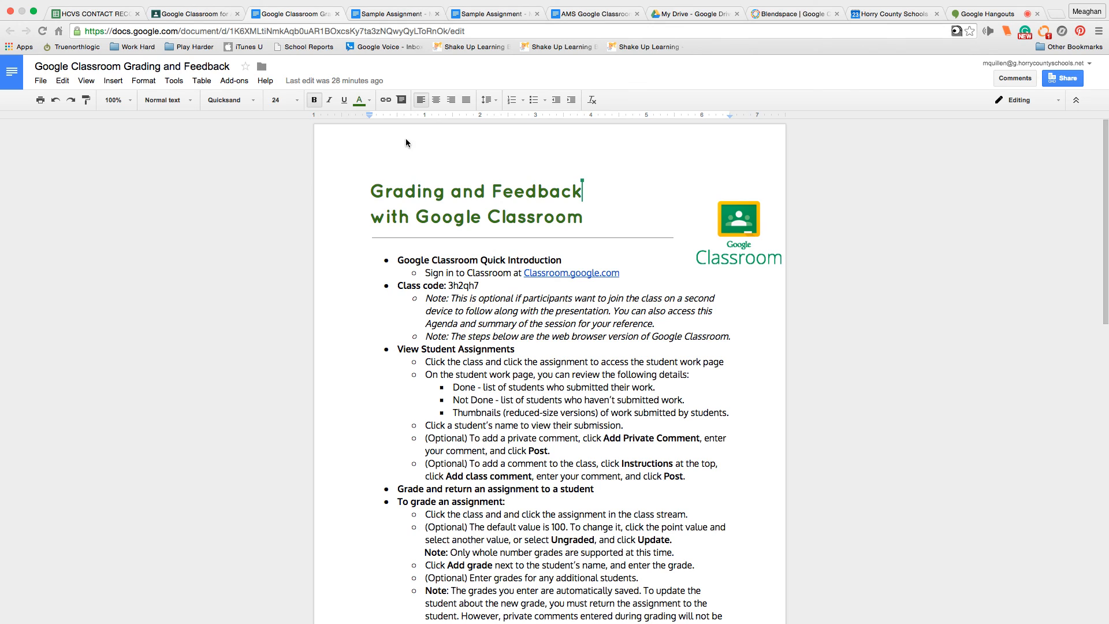
{"action": "left_click", "coordinate": [9, 13]}
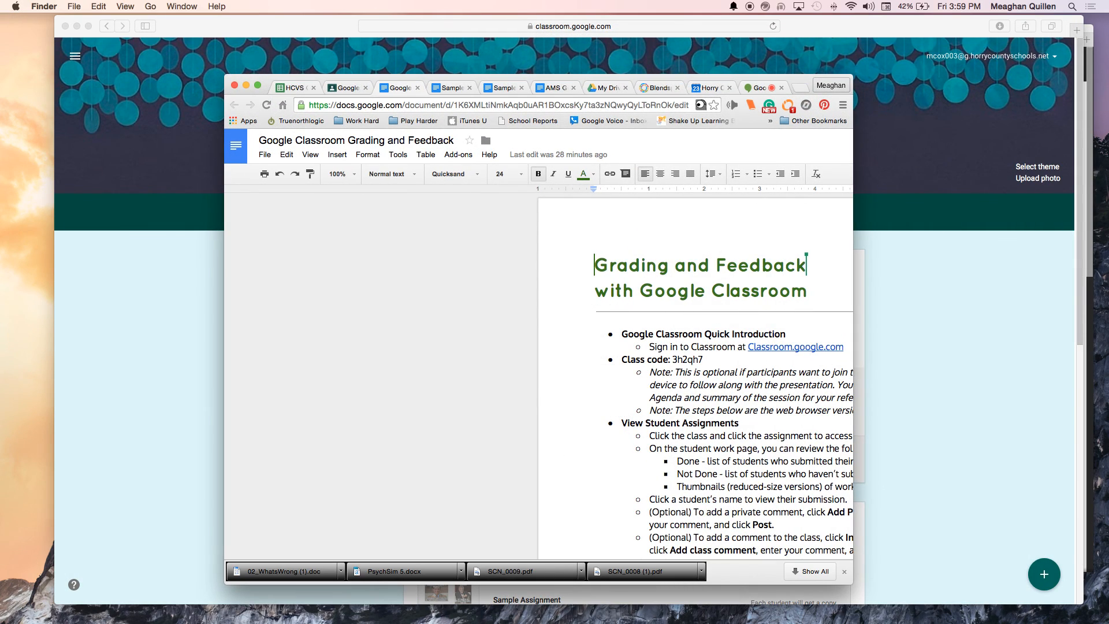